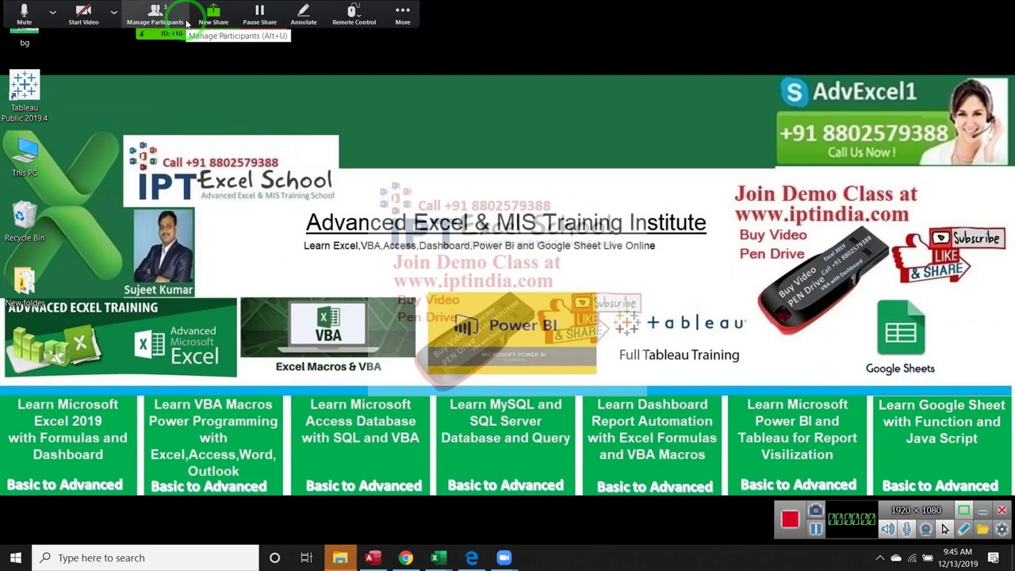
Step: Allow both meeting attendees to record, then close the participants list
click(155, 12)
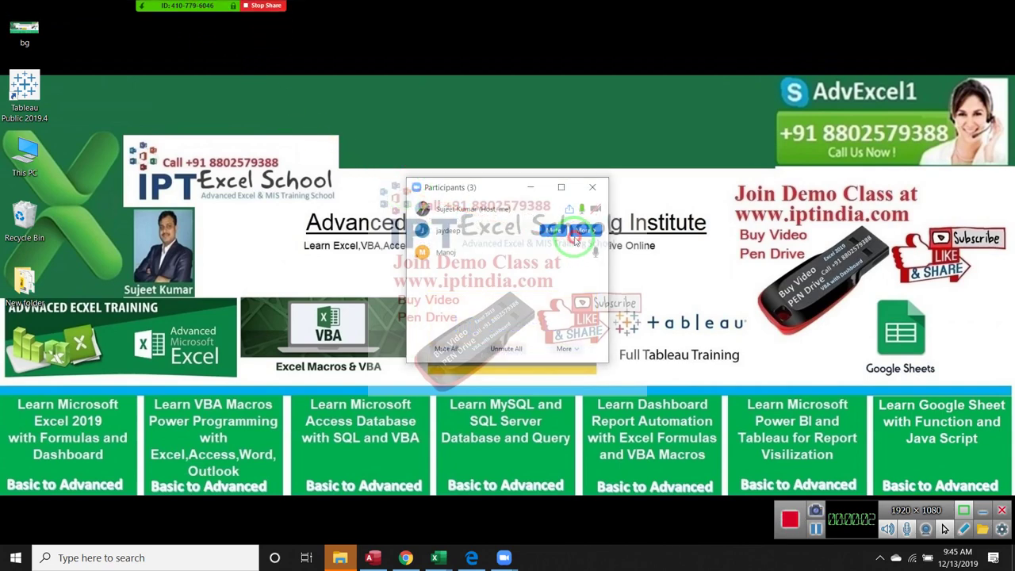
click(585, 230)
click(622, 259)
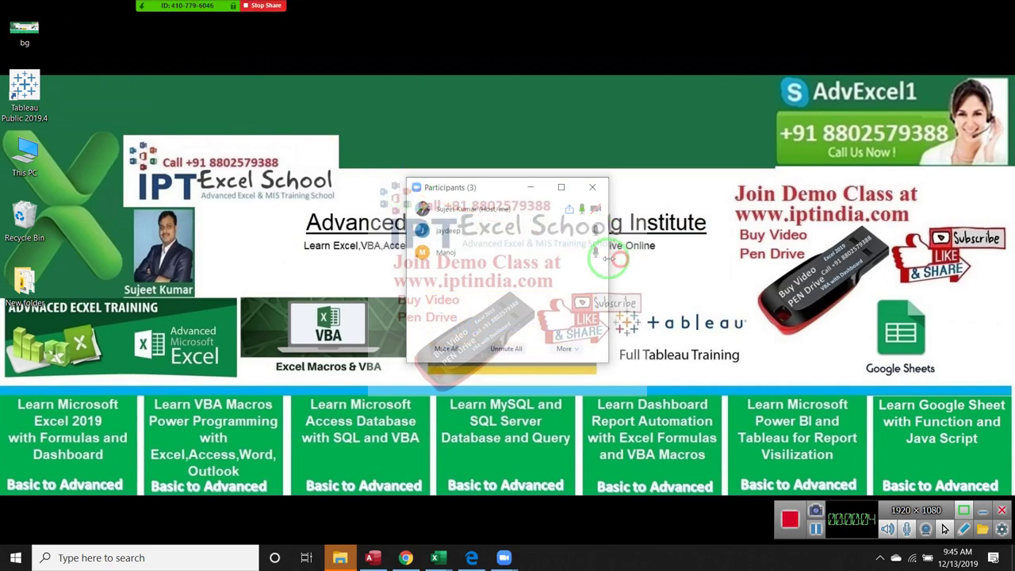
click(585, 252)
click(619, 279)
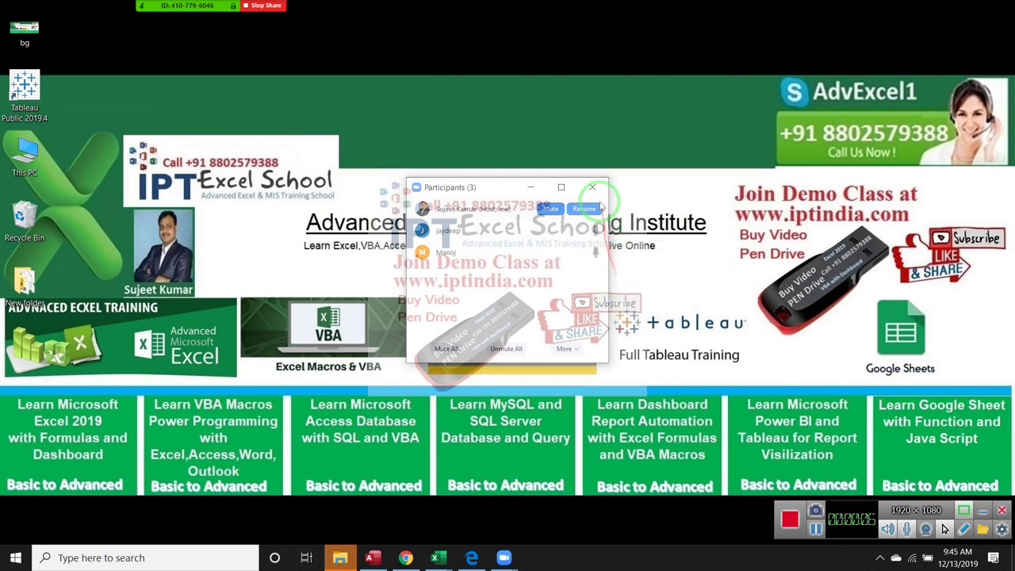
click(592, 187)
Step: Start recording the meeting from the More menu
click(403, 11)
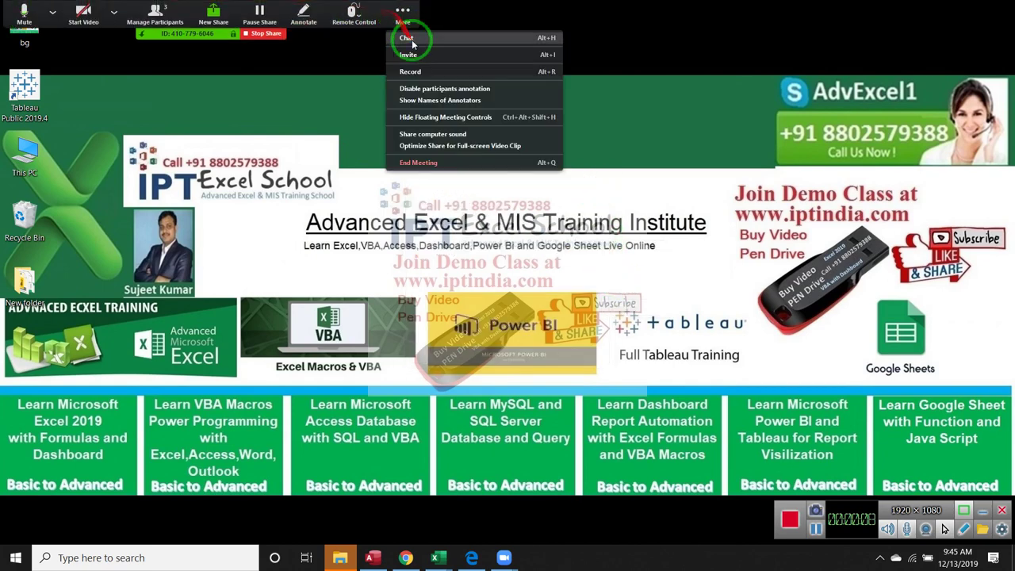
click(418, 68)
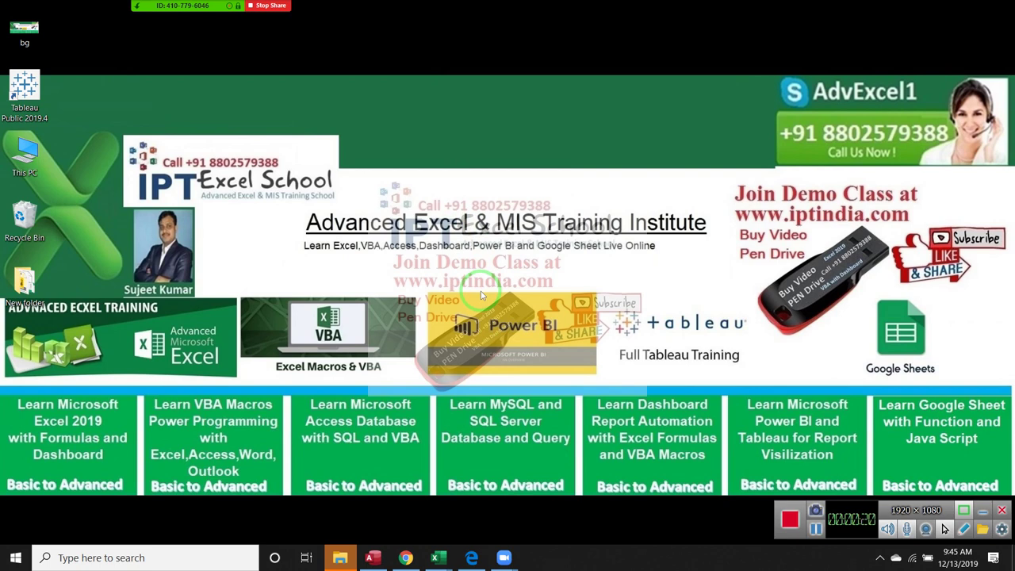
click(40, 325)
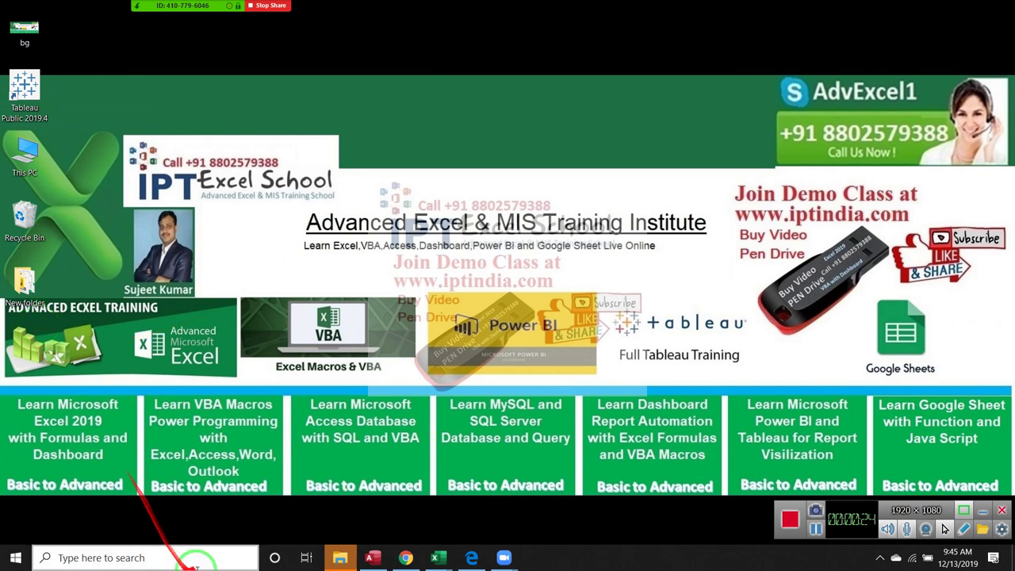
Step: In the DD workbook's Data sheet, select A1 and start a PivotTable from Data!$A$1:$N$302
click(445, 562)
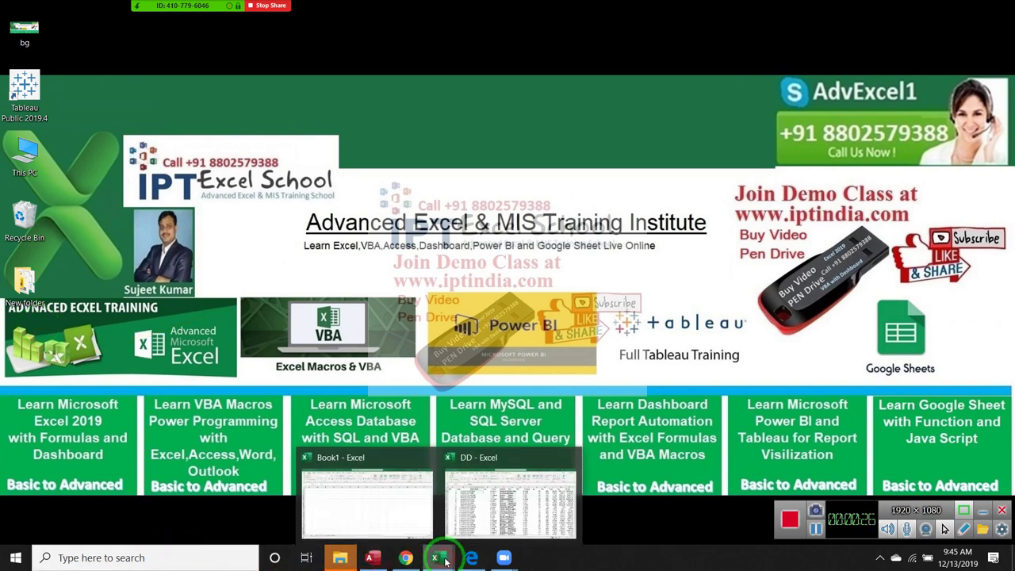
click(468, 511)
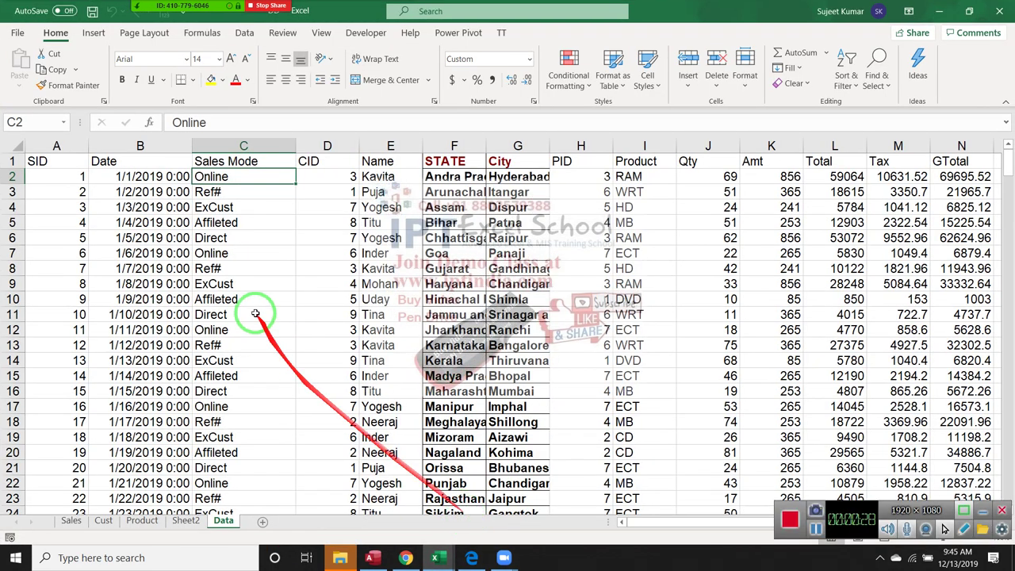
click(62, 167)
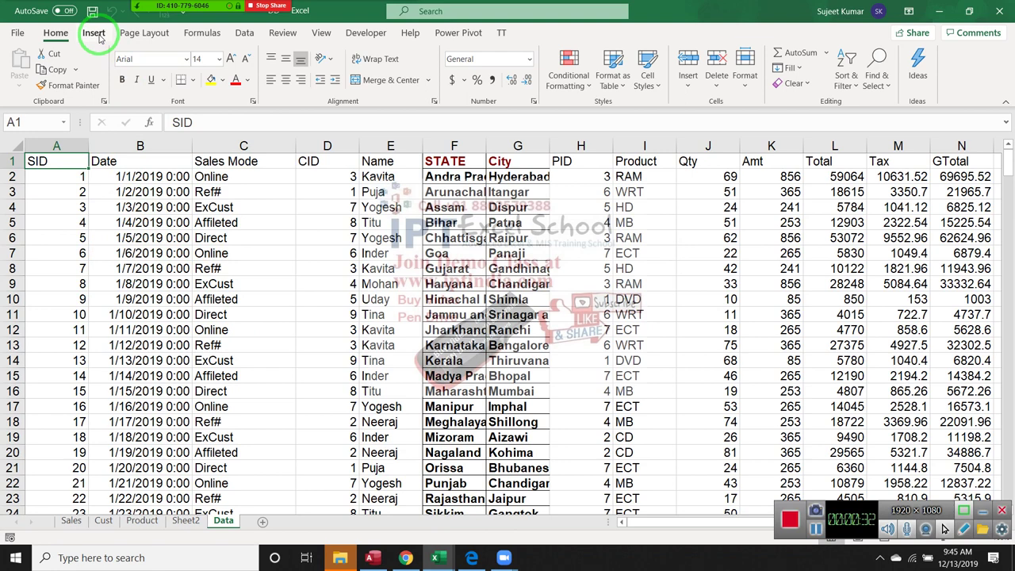
mouse_move(117, 98)
mouse_down()
mouse_move(83, 48)
mouse_move(337, 184)
mouse_up()
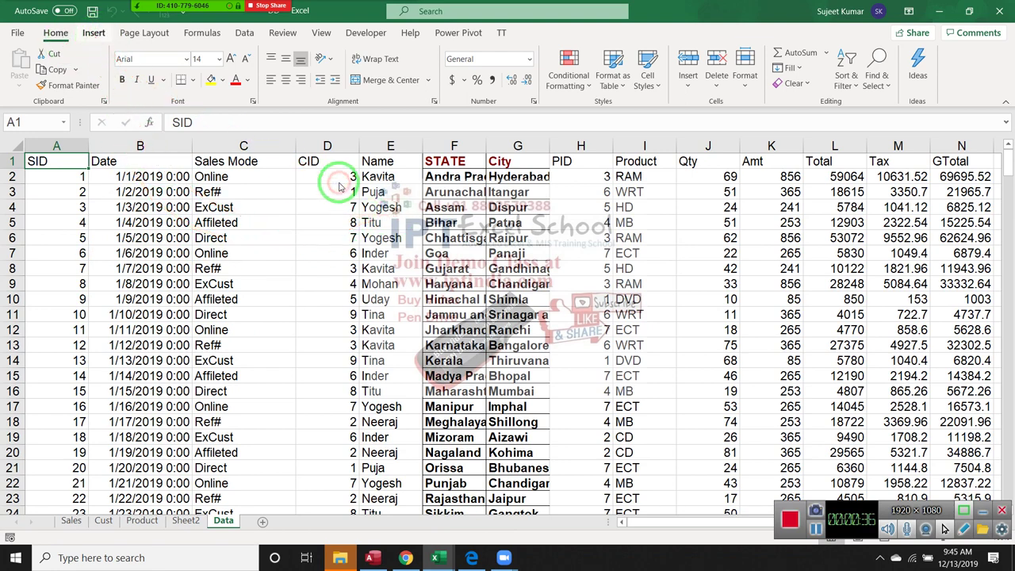
click(246, 192)
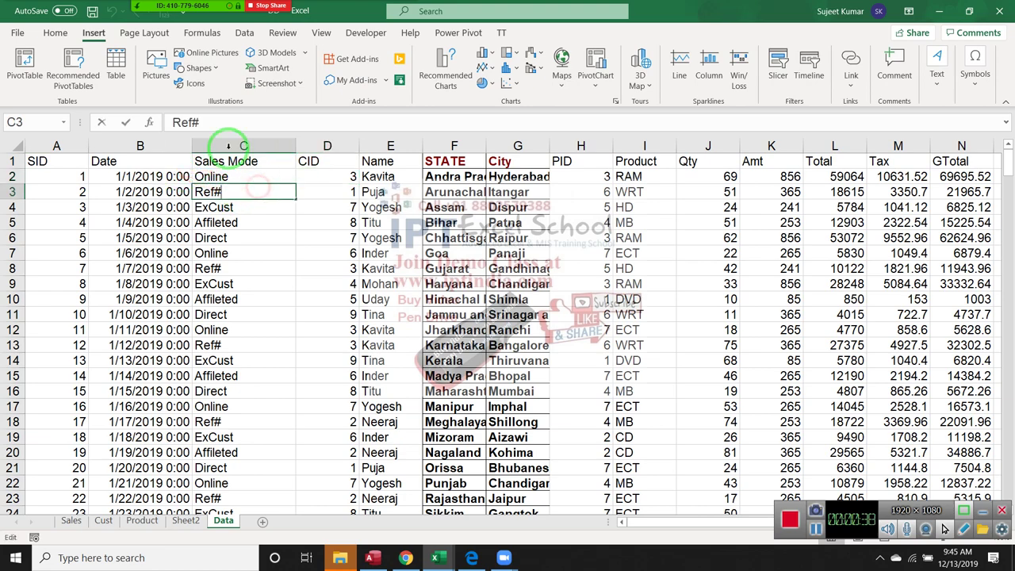
key(Down)
click(48, 159)
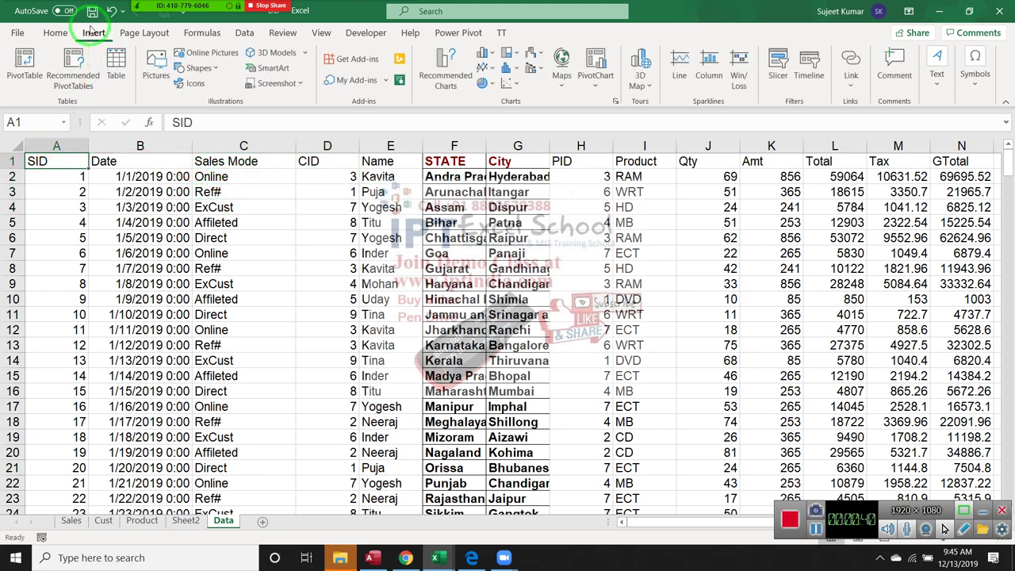
click(24, 68)
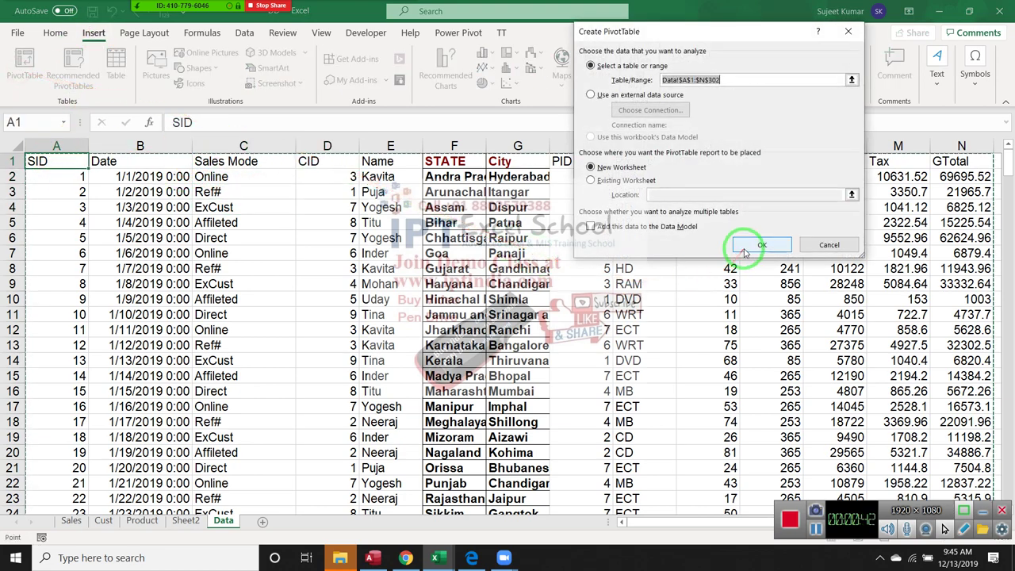
Step: Place the pivot on a new sheet with Product as rows and Sum of Qty as values
click(745, 252)
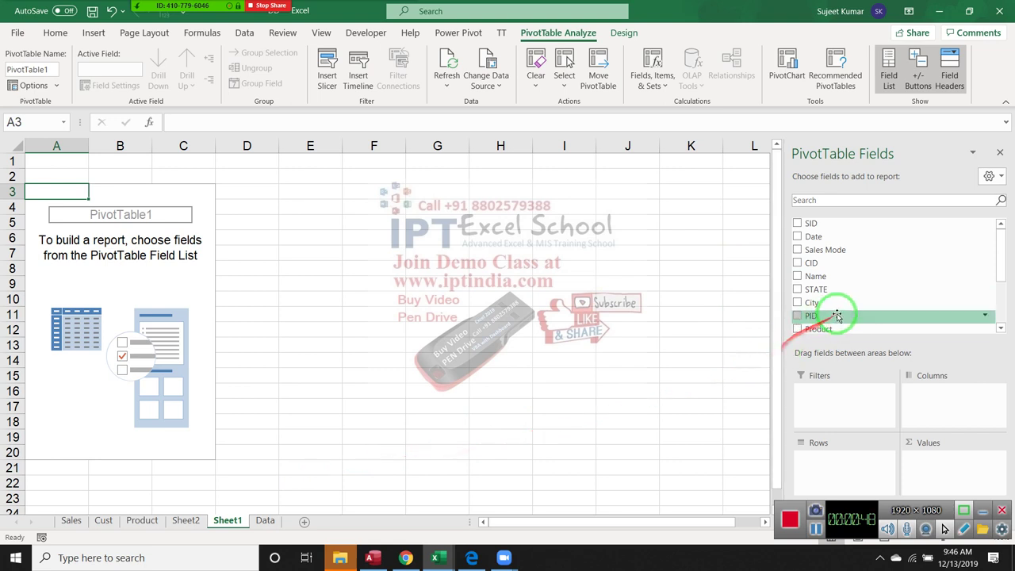
drag(824, 328, 859, 458)
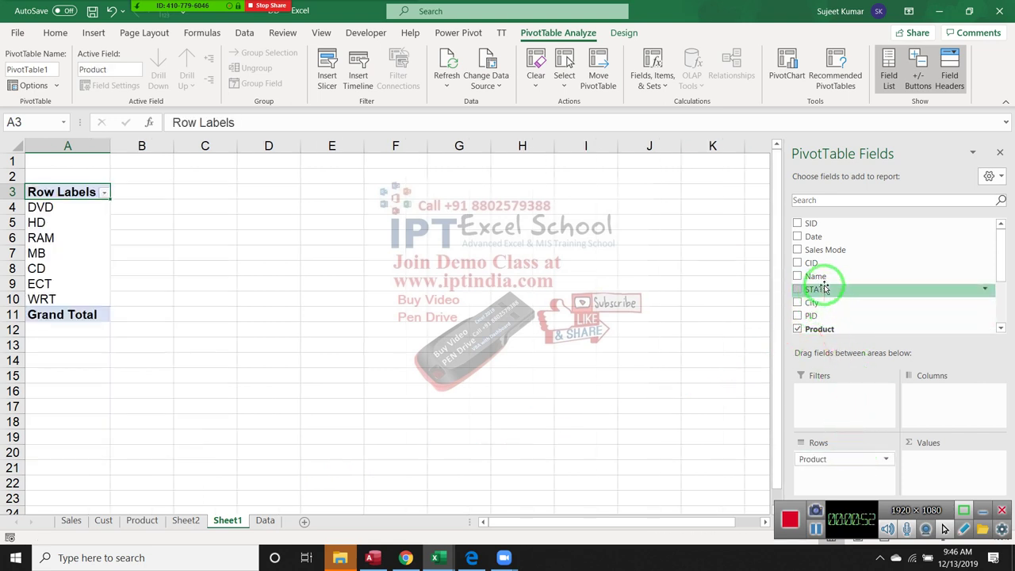
scroll(824, 305, down, 2)
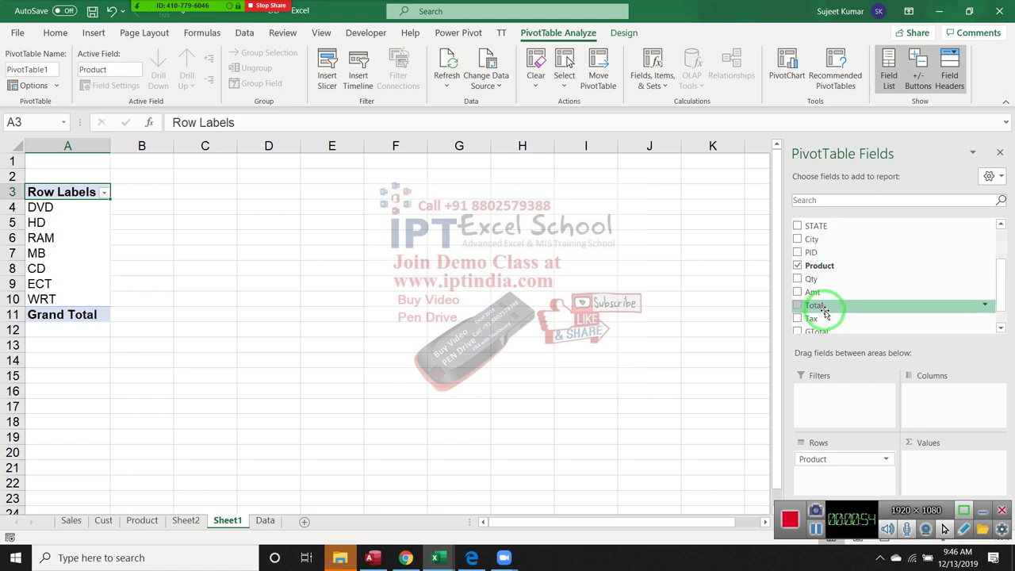
drag(810, 278, 932, 462)
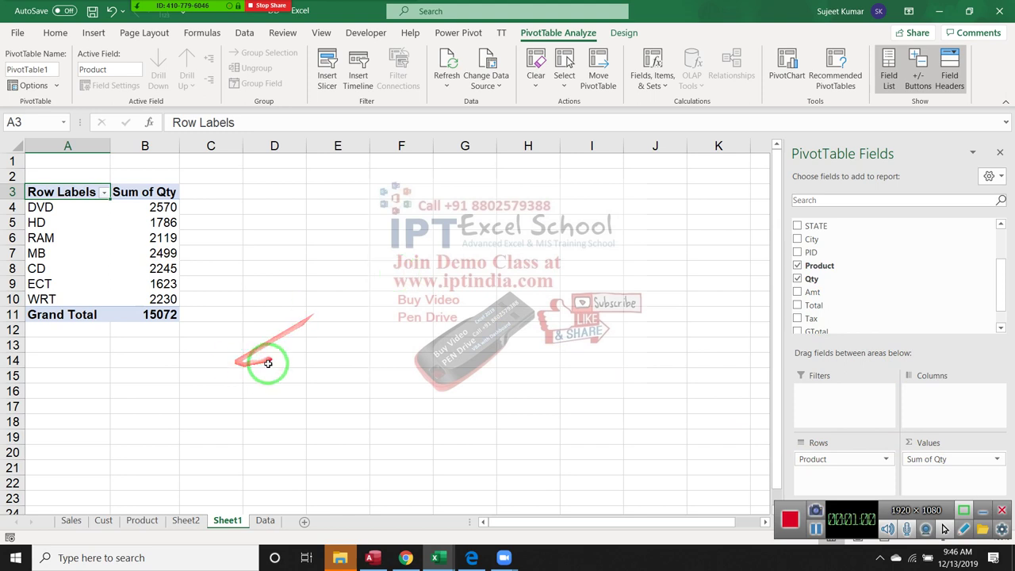
click(81, 207)
Step: Select the pivot's product labels A4:A10 and their quantities in column B
drag(81, 207, 82, 306)
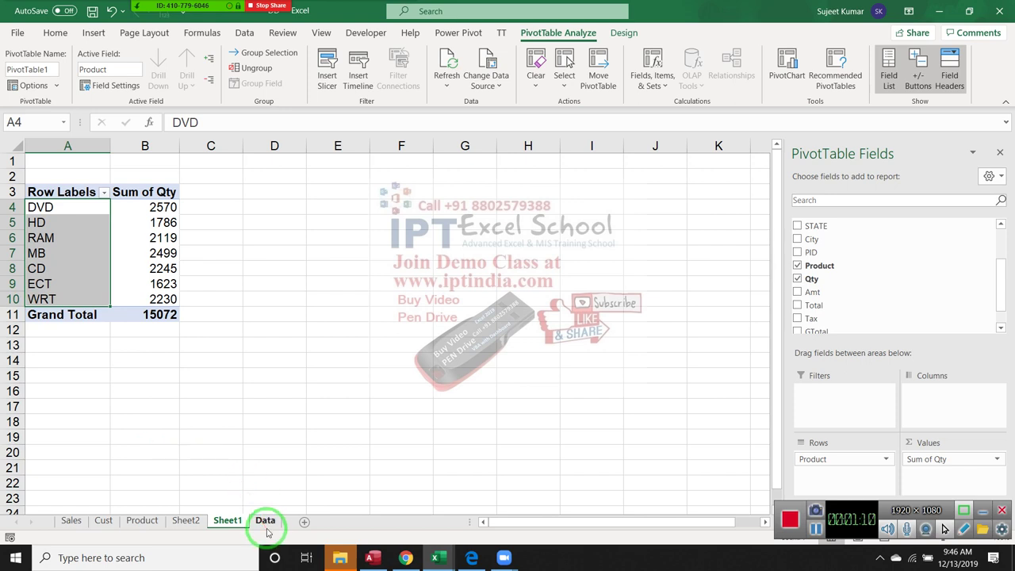
drag(170, 299, 164, 208)
click(163, 207)
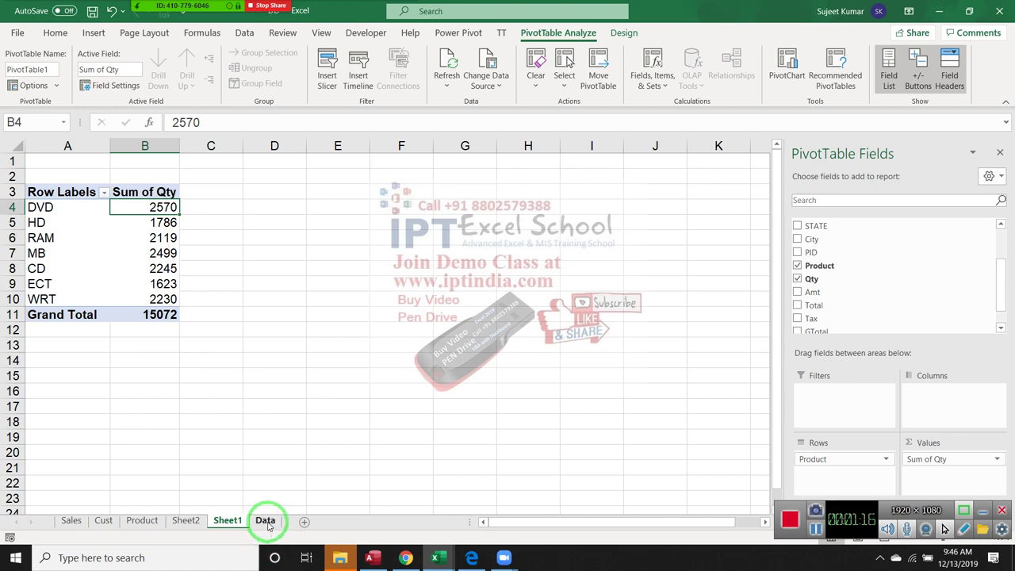
Step: On the Data sheet, jump from the STATE column down to the last data row 302
click(266, 522)
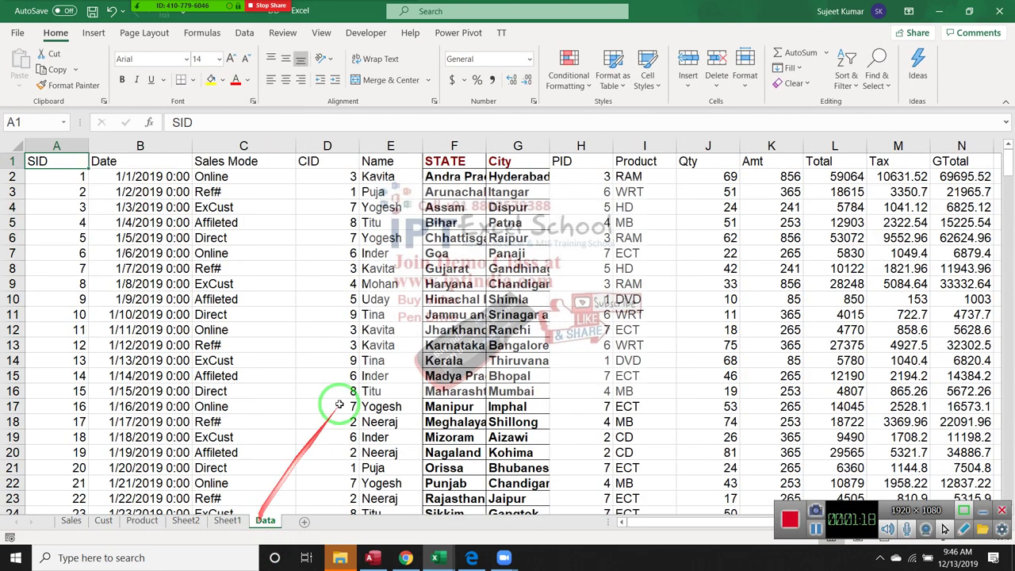
click(441, 349)
key(Up)
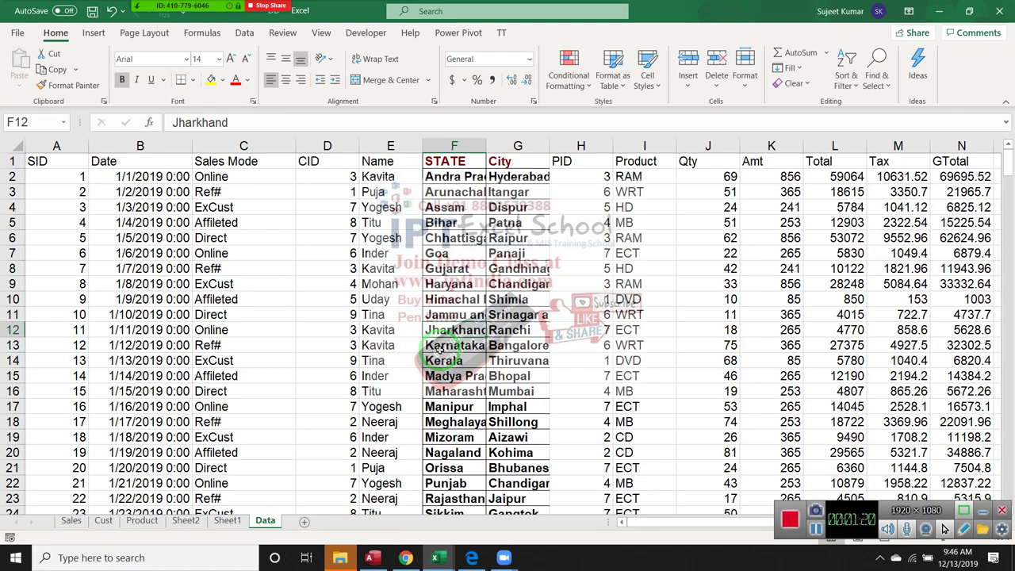
key(ctrl+Down)
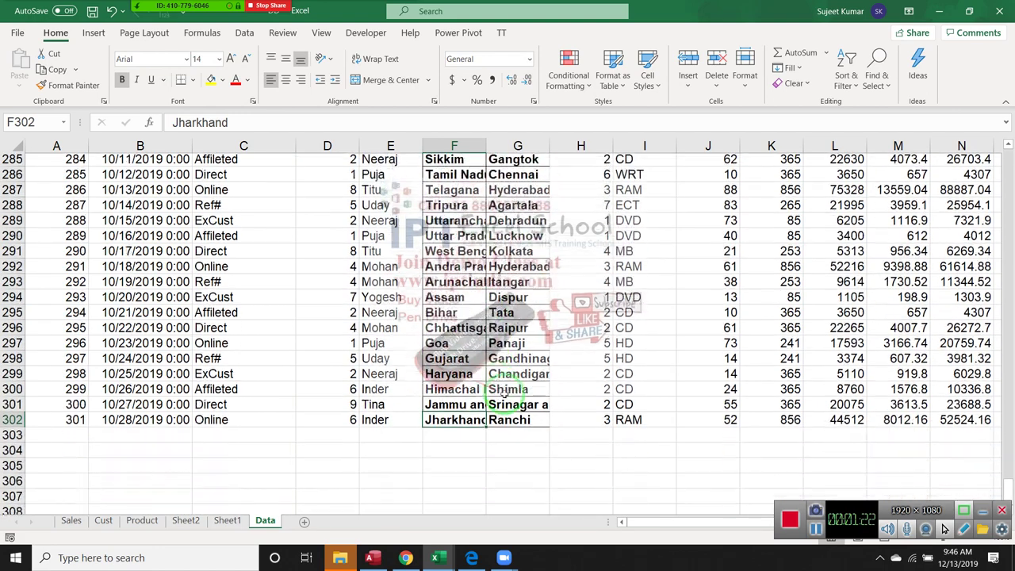
scroll(554, 397, down, 2)
Step: Enter Product in I303 and 3000 in J303 below the data
click(645, 375)
text(Product)
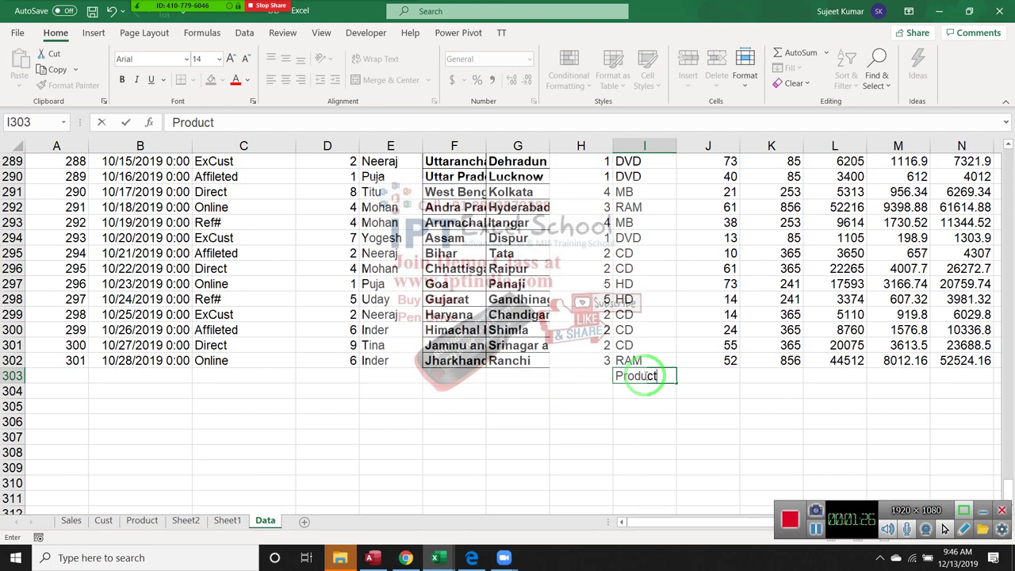
key(Tab)
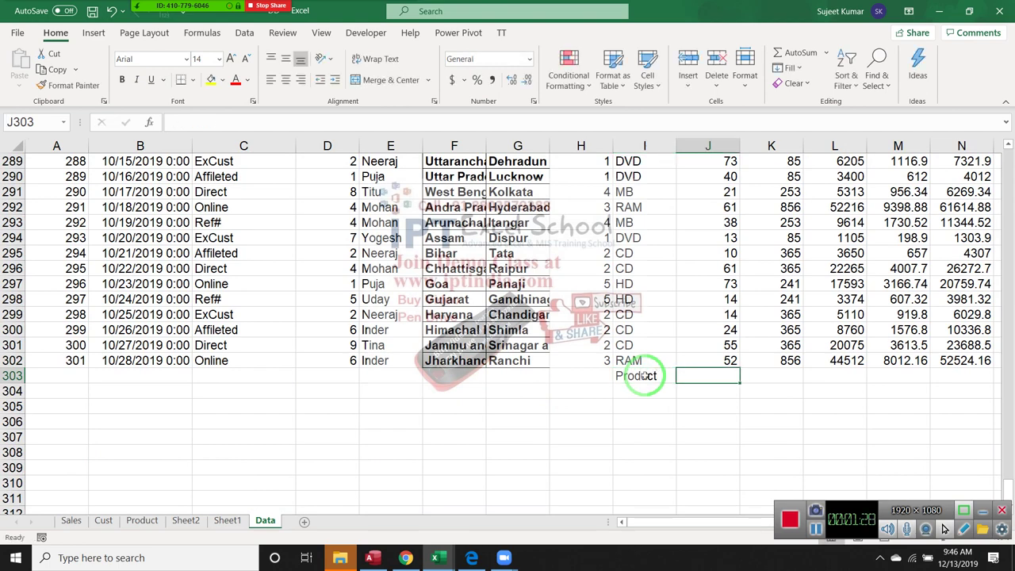
text(3000)
key(Return)
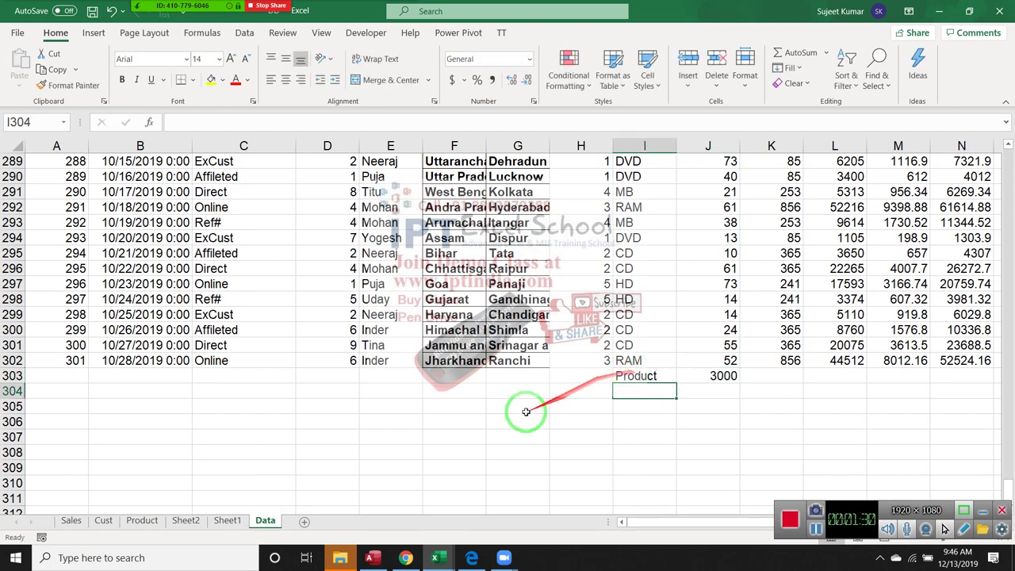
Step: Change cell J283 from 20 to 60
scroll(510, 453, up, 1)
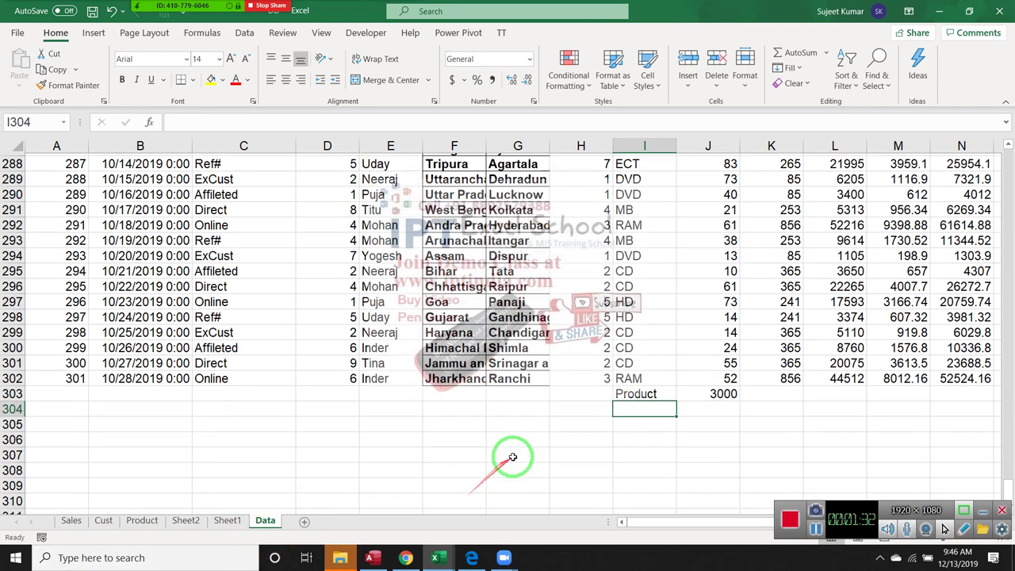
scroll(618, 333, up, 3)
click(689, 251)
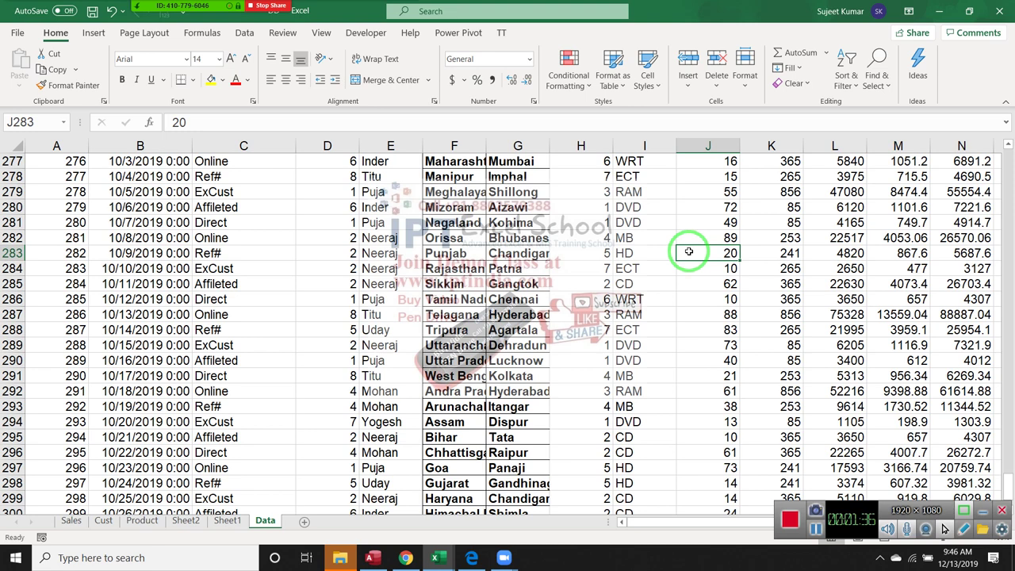
text(6)
key(Return)
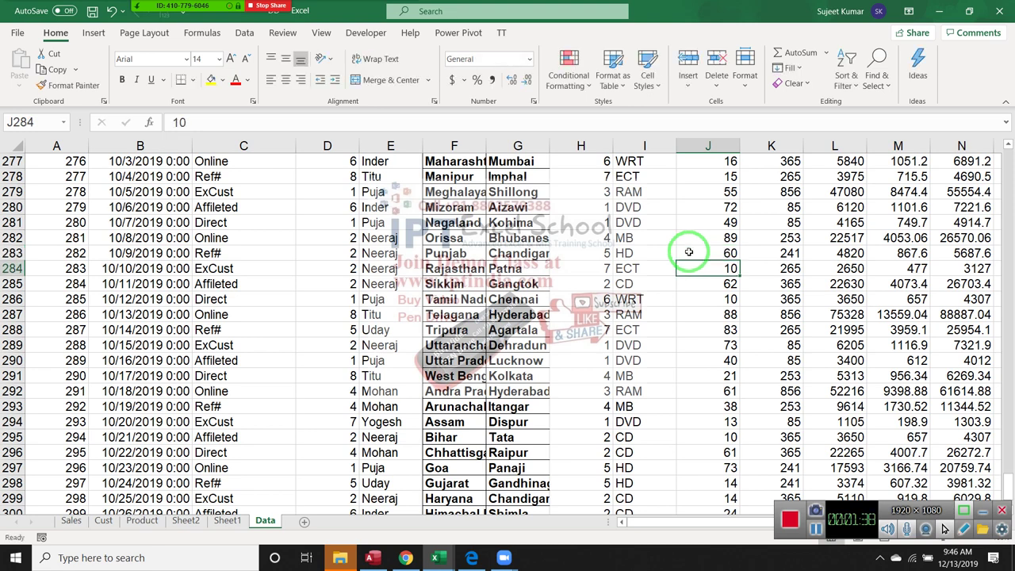
click(689, 250)
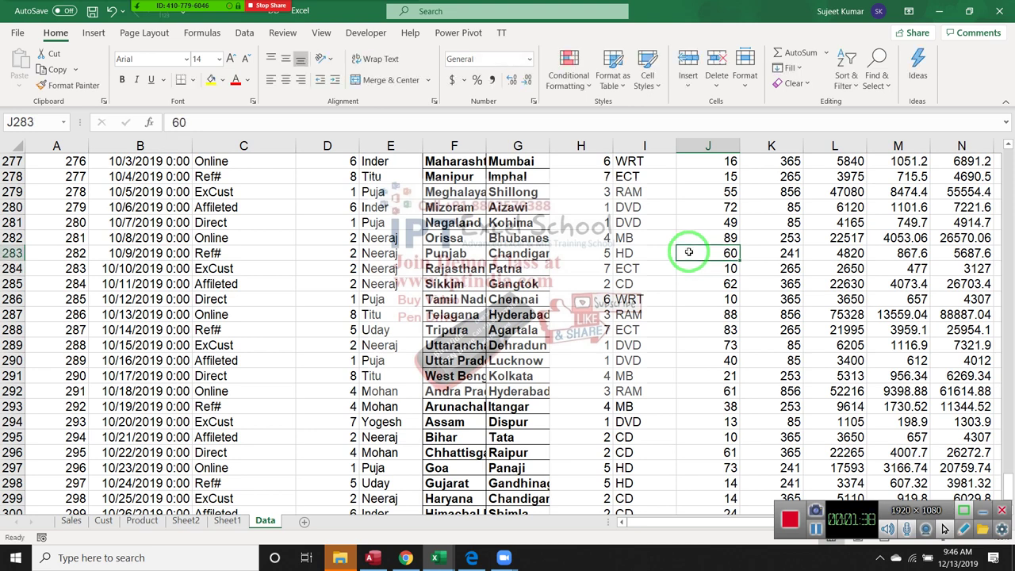
click(228, 520)
Step: Refresh the pivot so it totals 15112 with HD at 1826
right_click(145, 262)
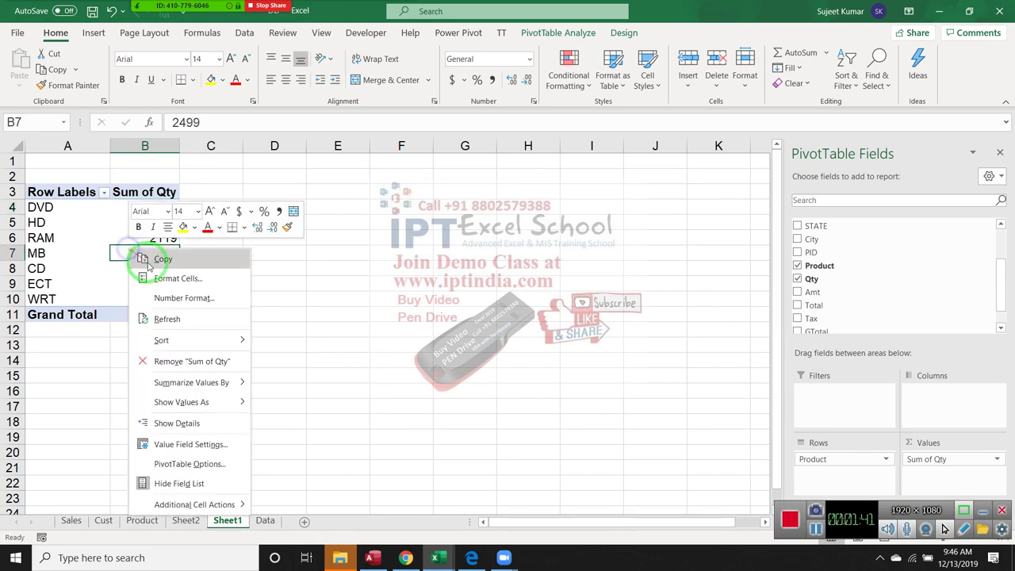
click(166, 320)
click(146, 224)
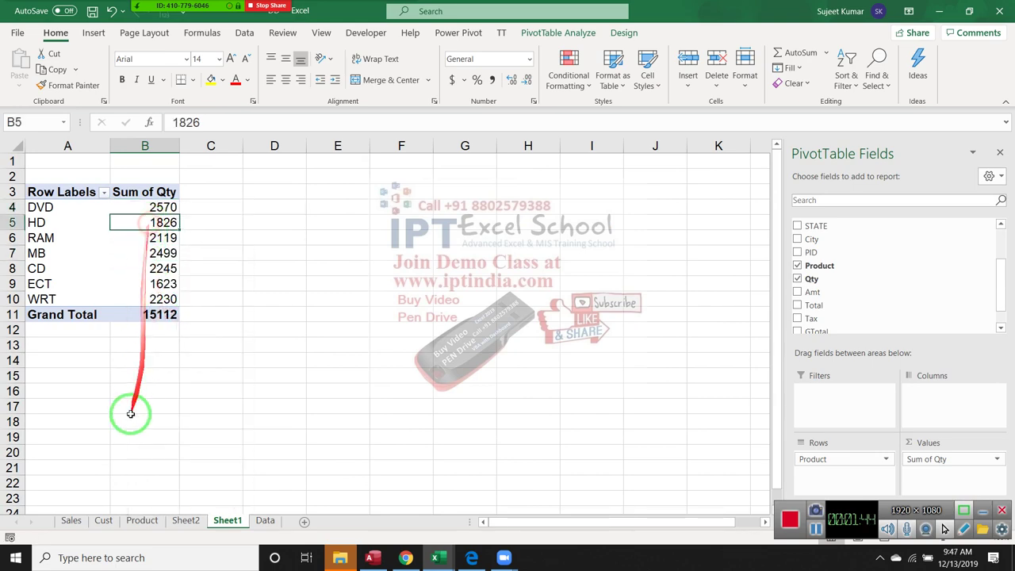
Step: Overwrite the Product label in Data sheet cell I303 with Target
click(264, 520)
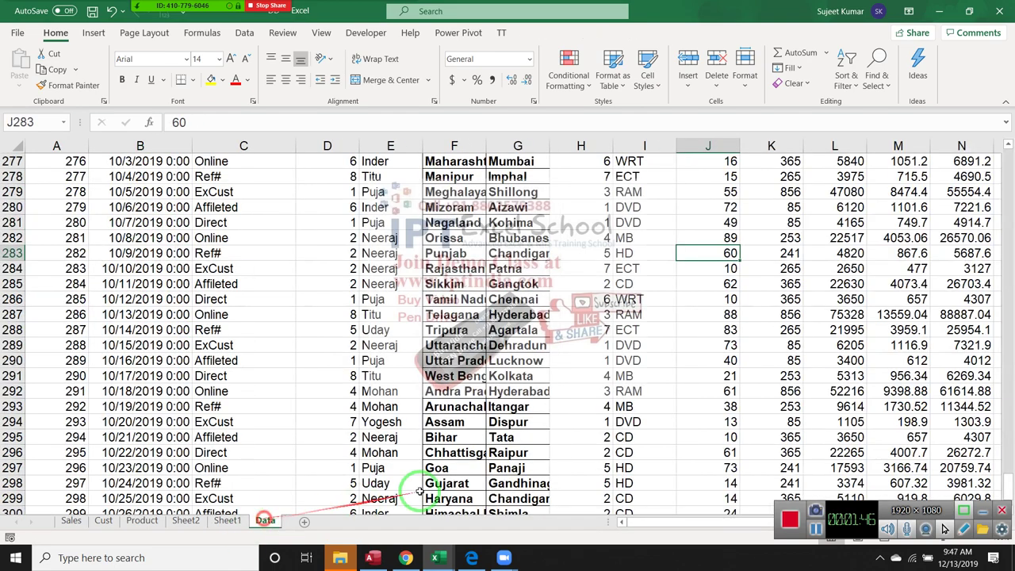
scroll(606, 452, down, 7)
click(646, 238)
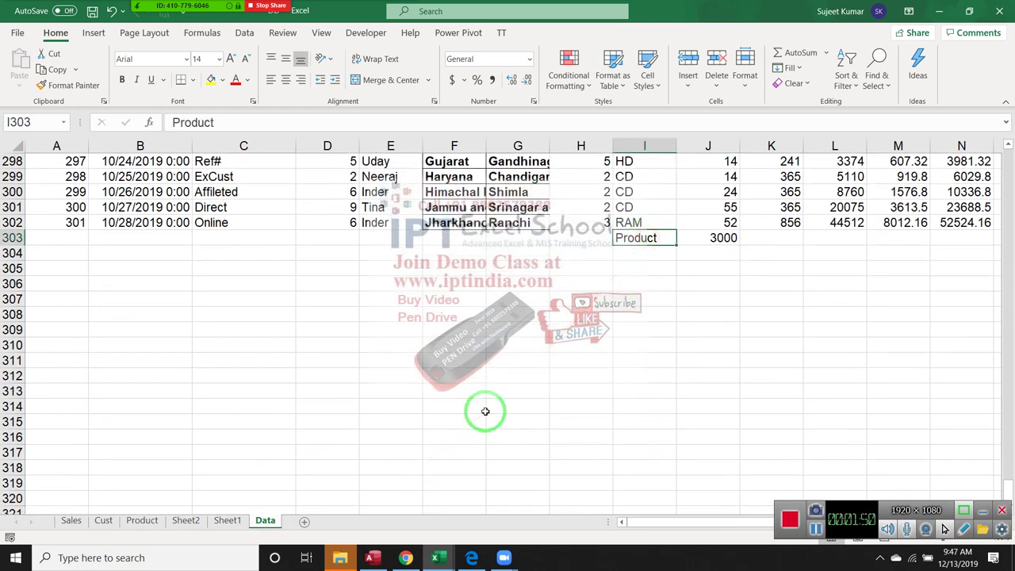
text(Target)
key(Return)
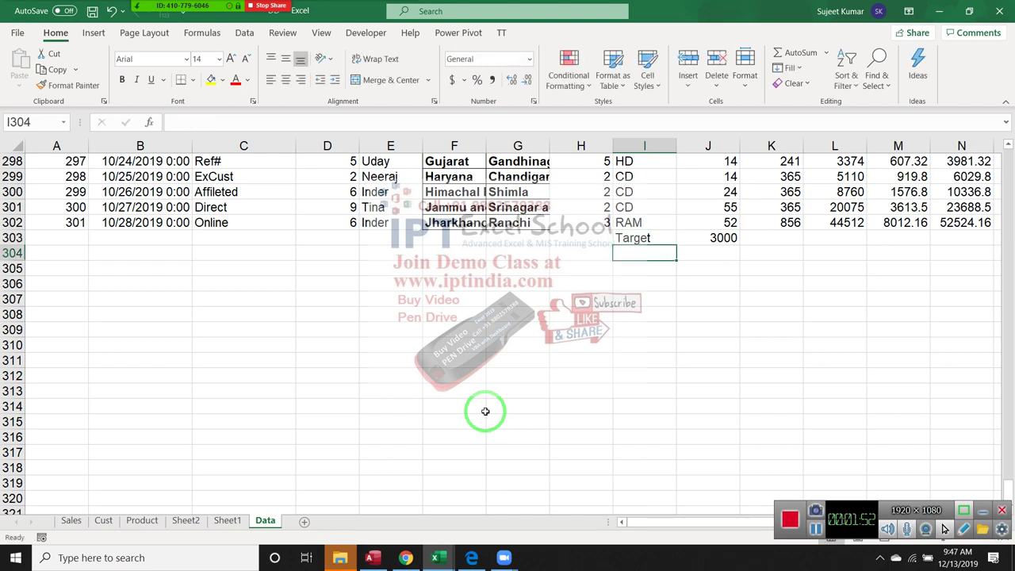
Step: Compare the Sheet1 pivot against Data sheet rows 302 and 303
click(238, 520)
click(265, 519)
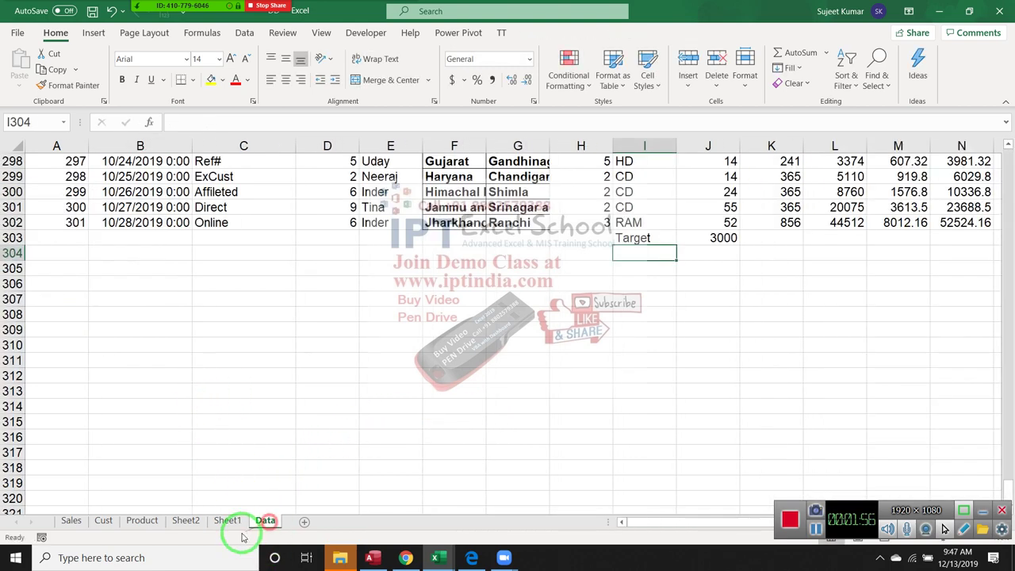
click(15, 223)
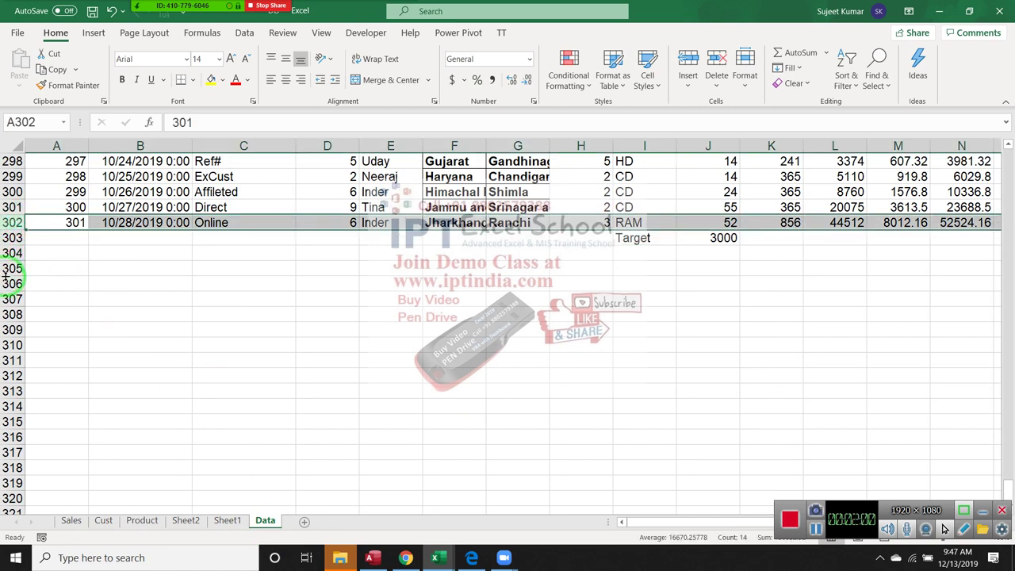
click(13, 238)
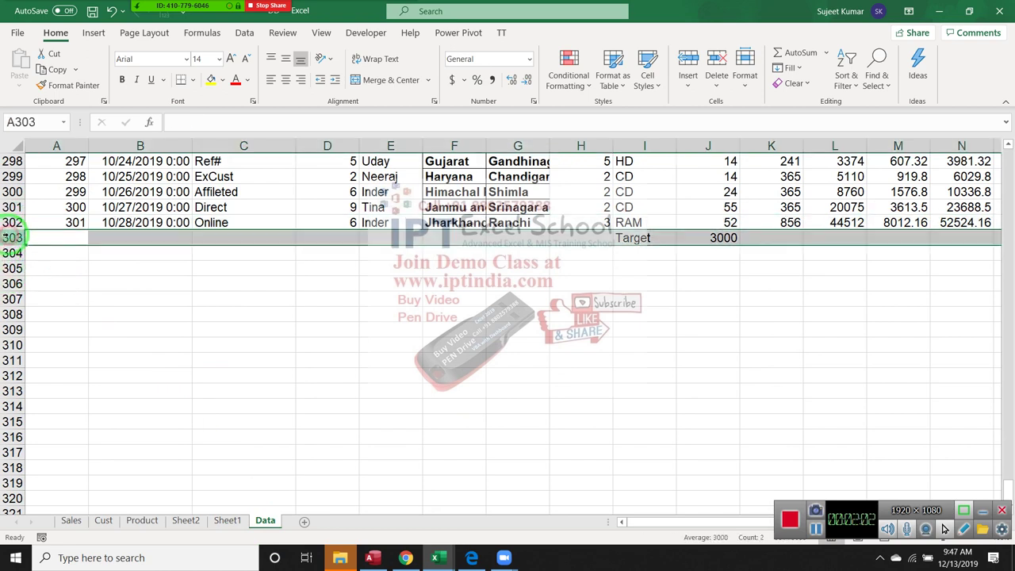
click(229, 523)
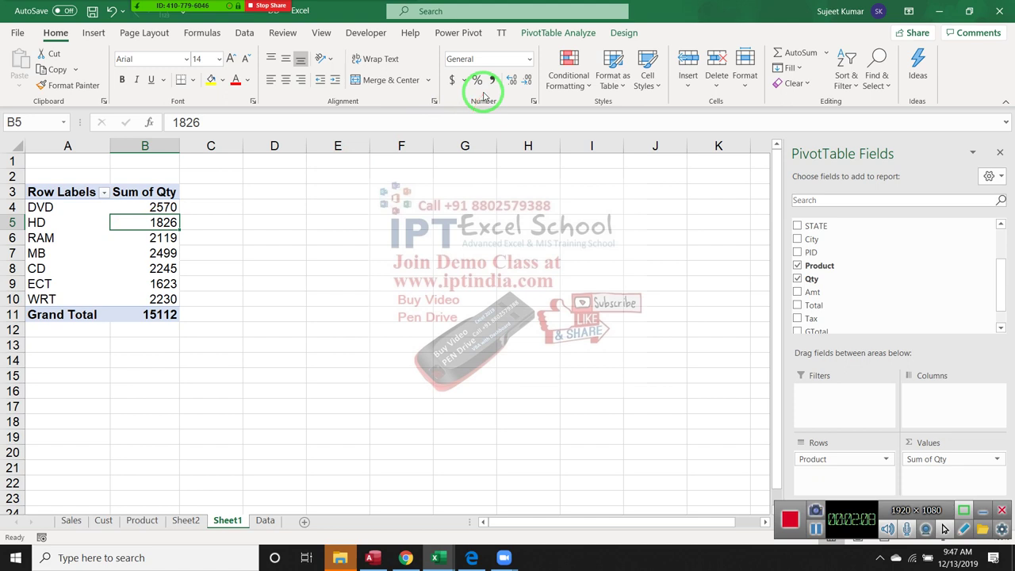
Step: Extend the pivot source to Data!$A$1:$N$303 so Target 3000 appears, totalling 18112
click(557, 33)
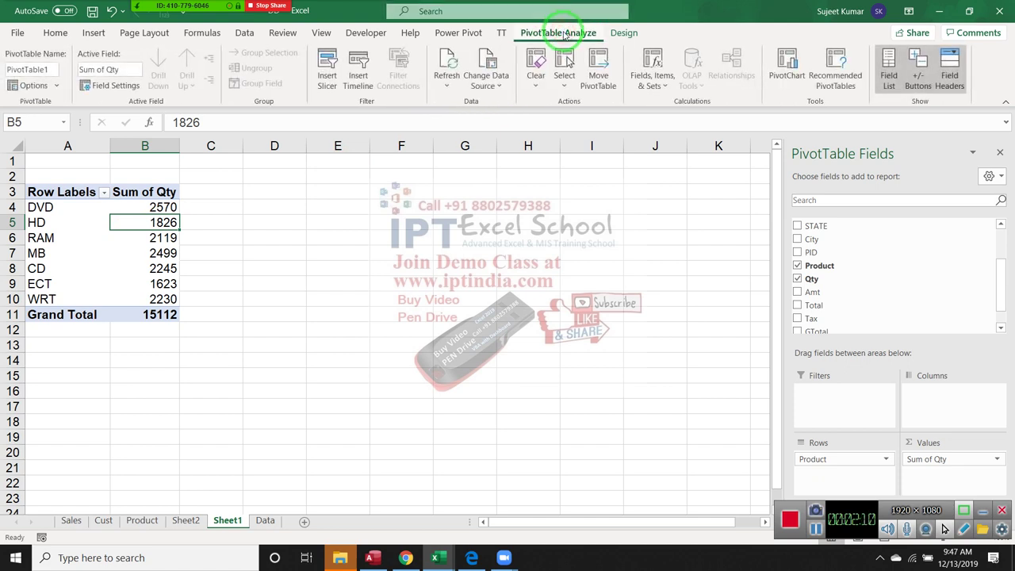
click(502, 87)
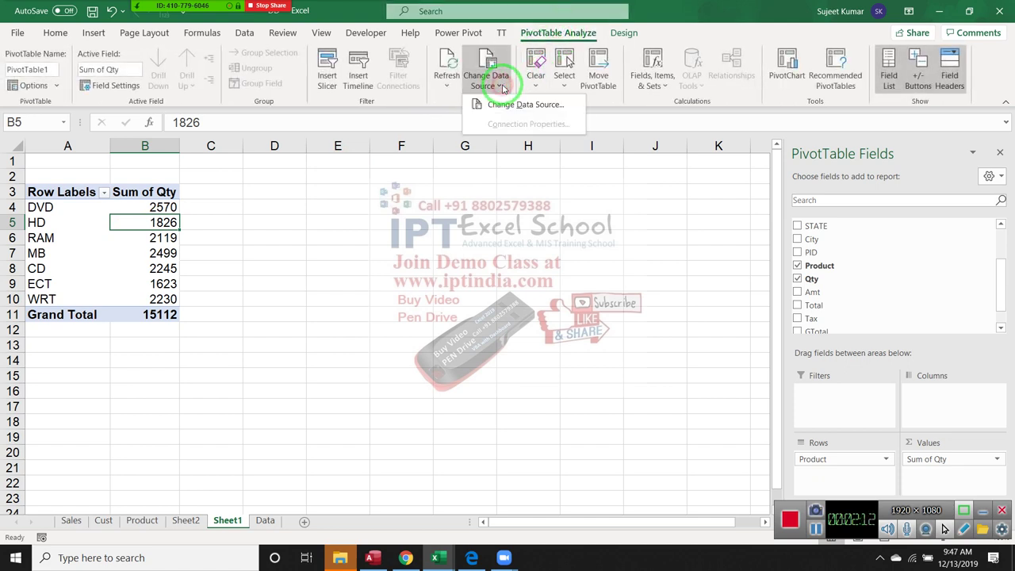
click(511, 107)
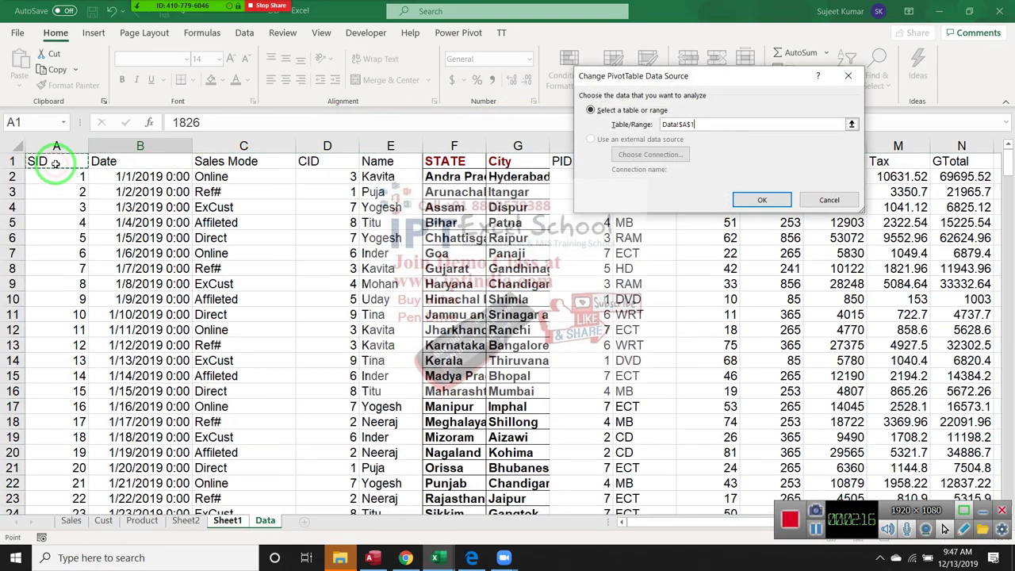
scroll(55, 162, down, 20)
key(shift+Down)
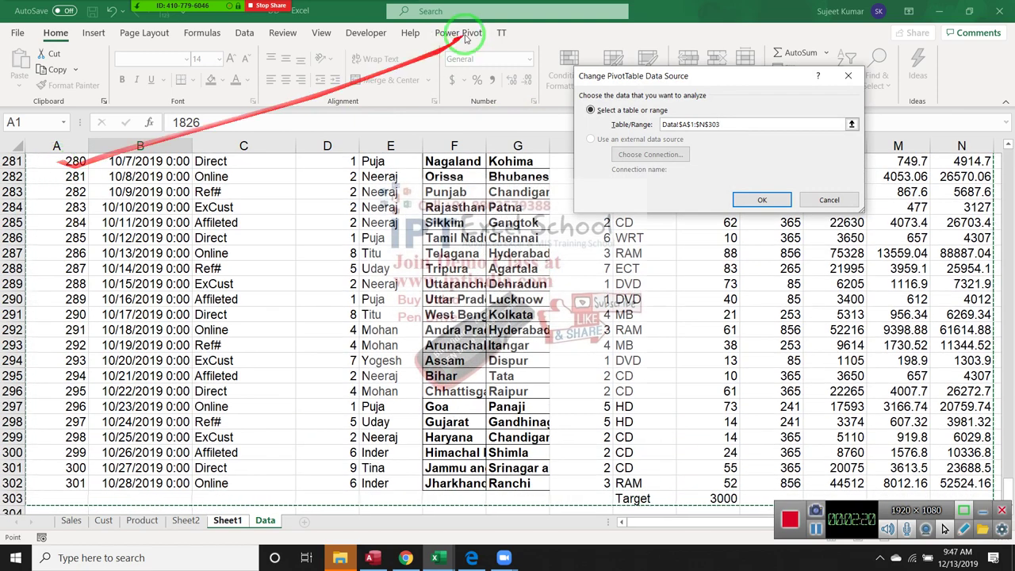
click(773, 199)
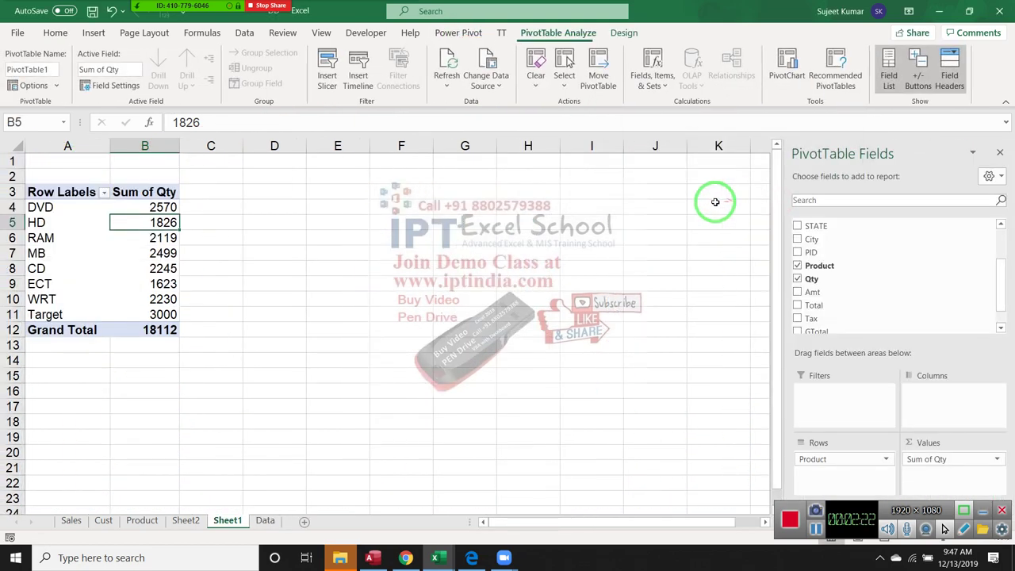
click(58, 313)
drag(58, 314, 139, 315)
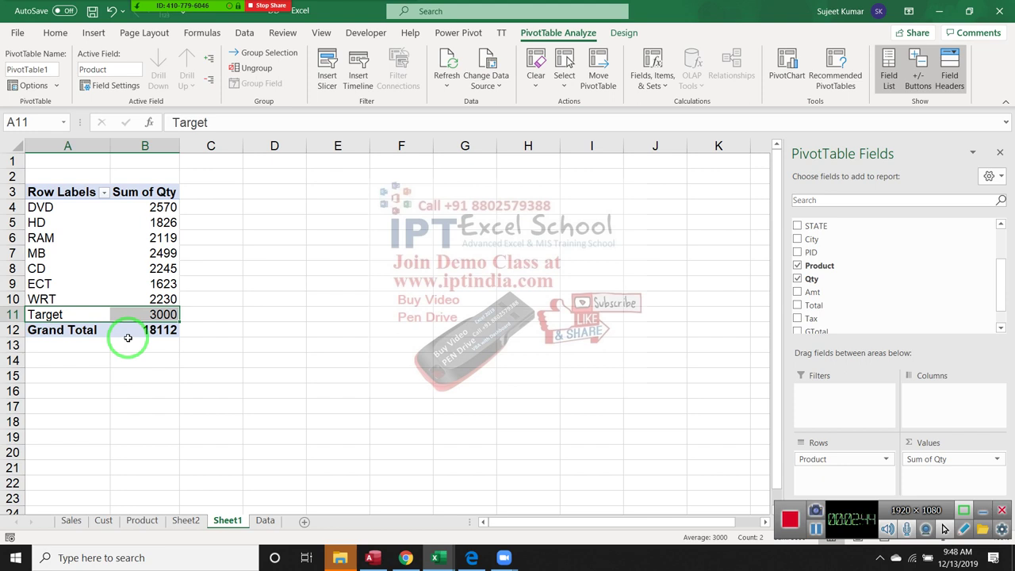
click(165, 315)
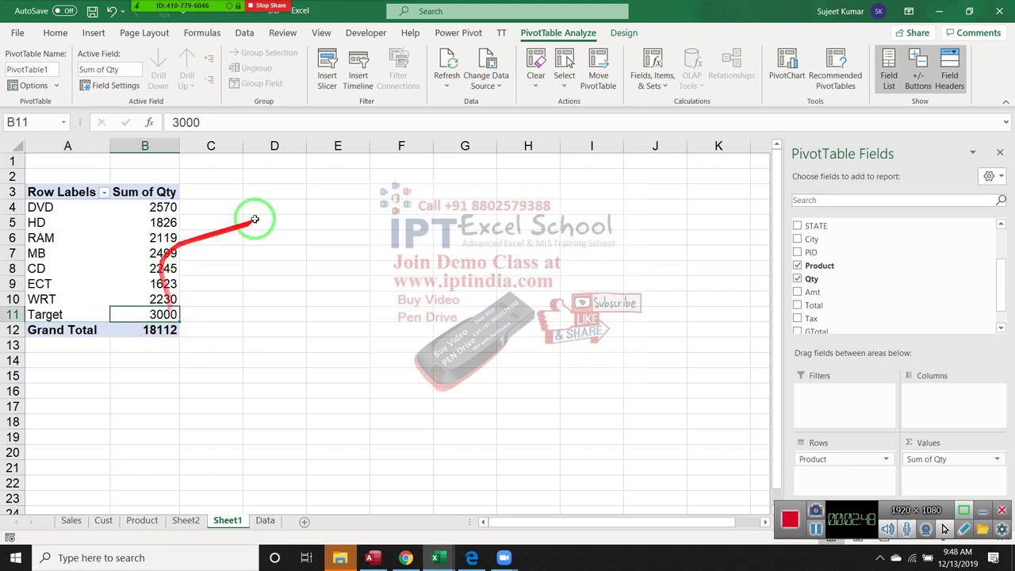
Step: Show Sum of Qty as % Of base field Product, base item Target (DVD 85.67%)
click(996, 459)
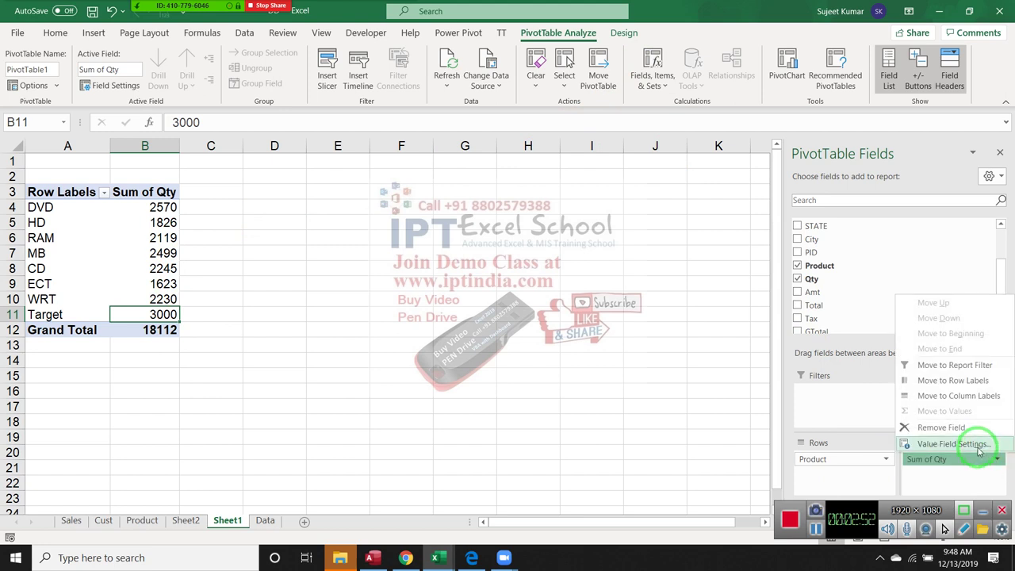
click(976, 444)
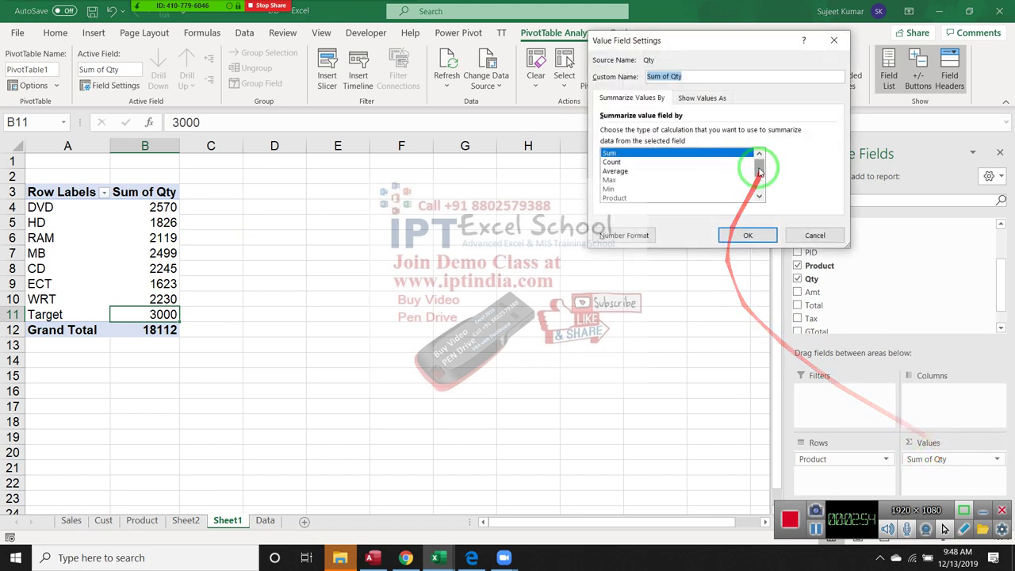
drag(718, 49, 570, 59)
click(555, 110)
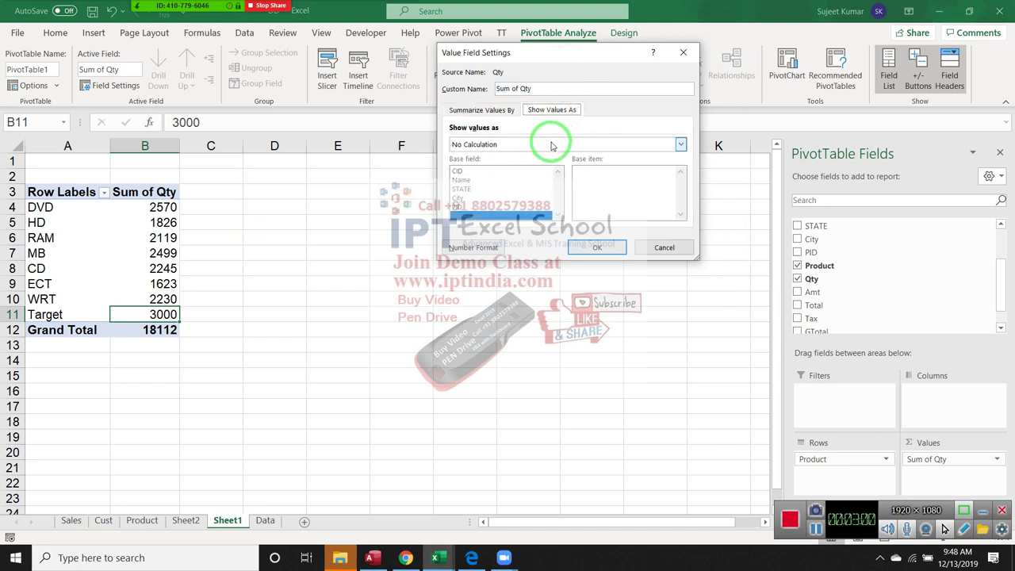
click(553, 144)
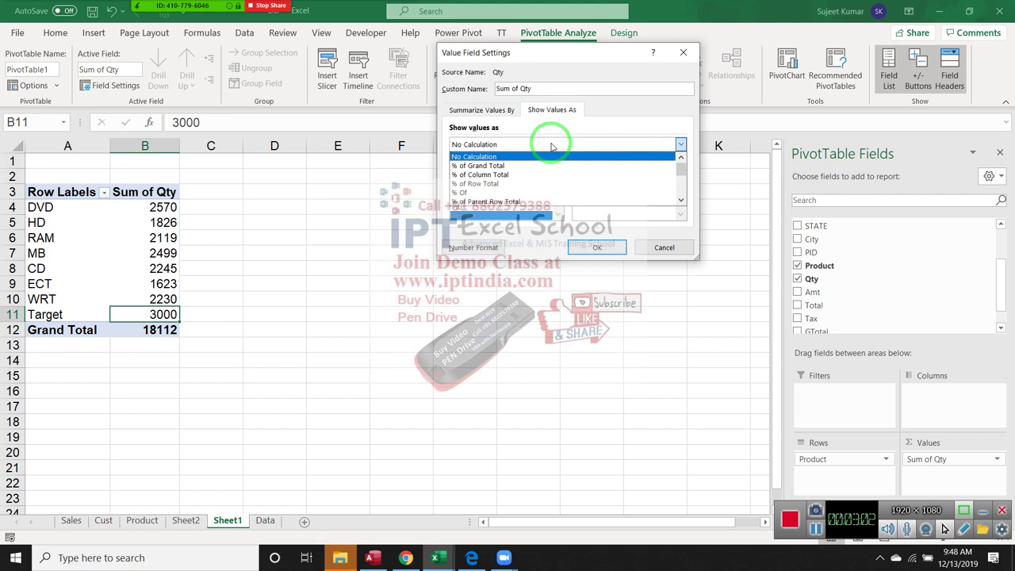
click(542, 192)
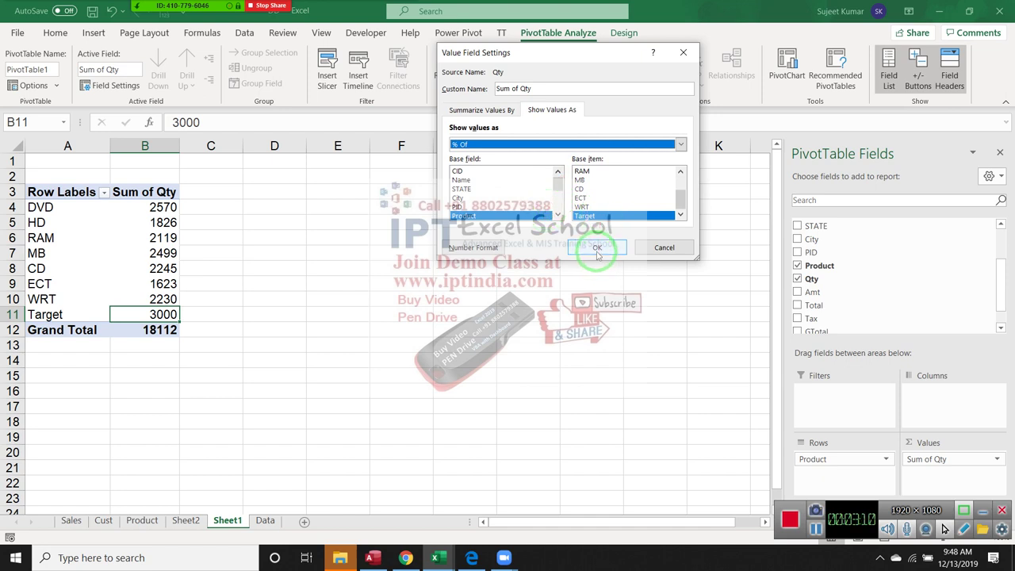
click(596, 249)
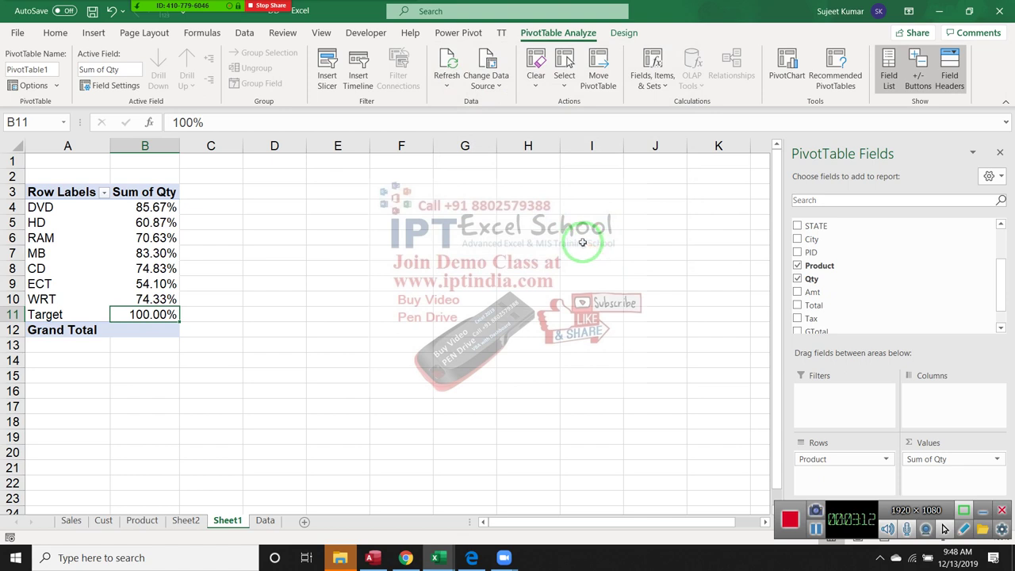
Step: Show Sum of Qty as % of Grand Total, giving DVD 14.19% and Target 16.56%
drag(170, 207, 174, 294)
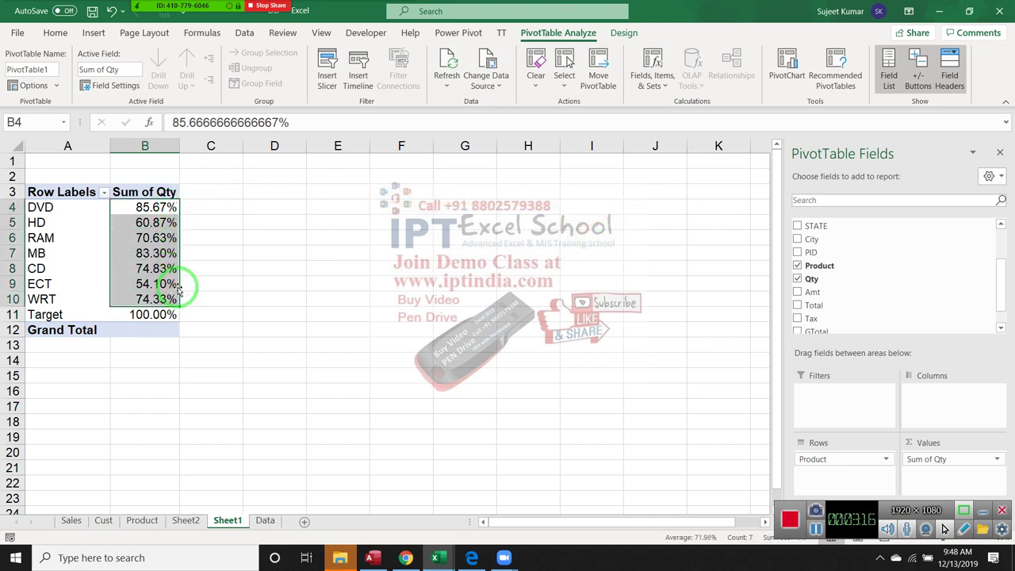
double_click(155, 195)
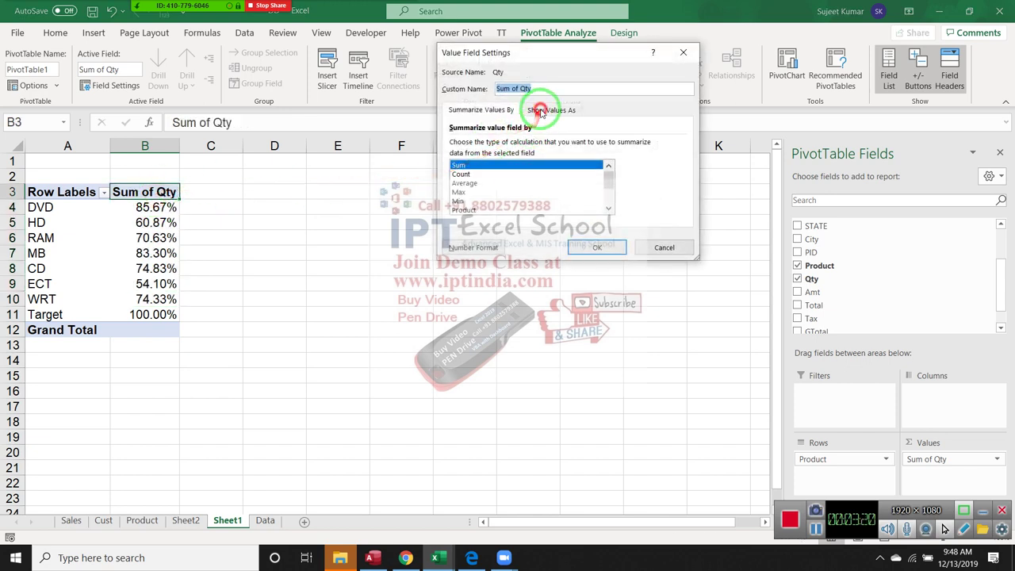
click(547, 109)
click(517, 144)
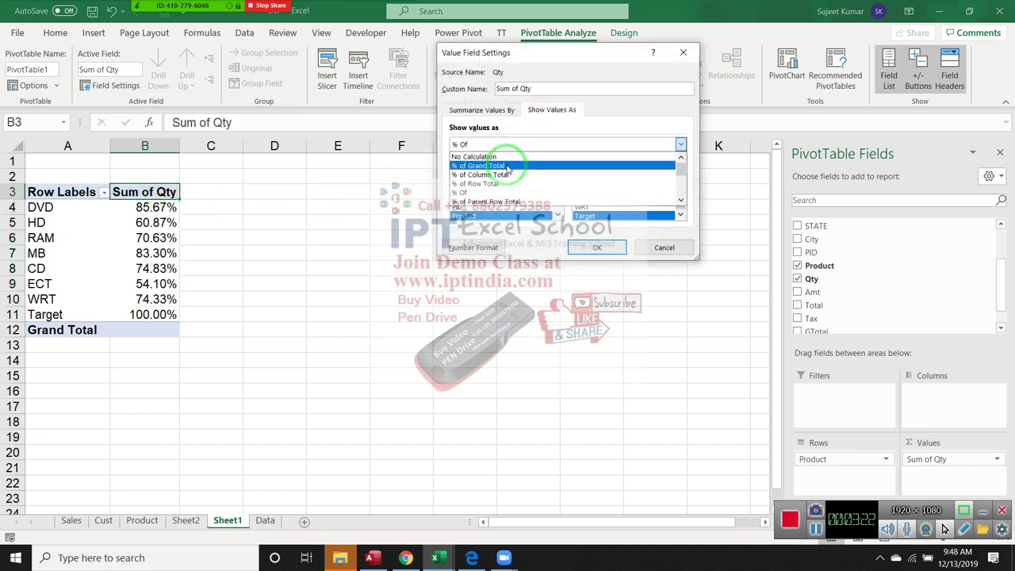
click(507, 165)
click(600, 252)
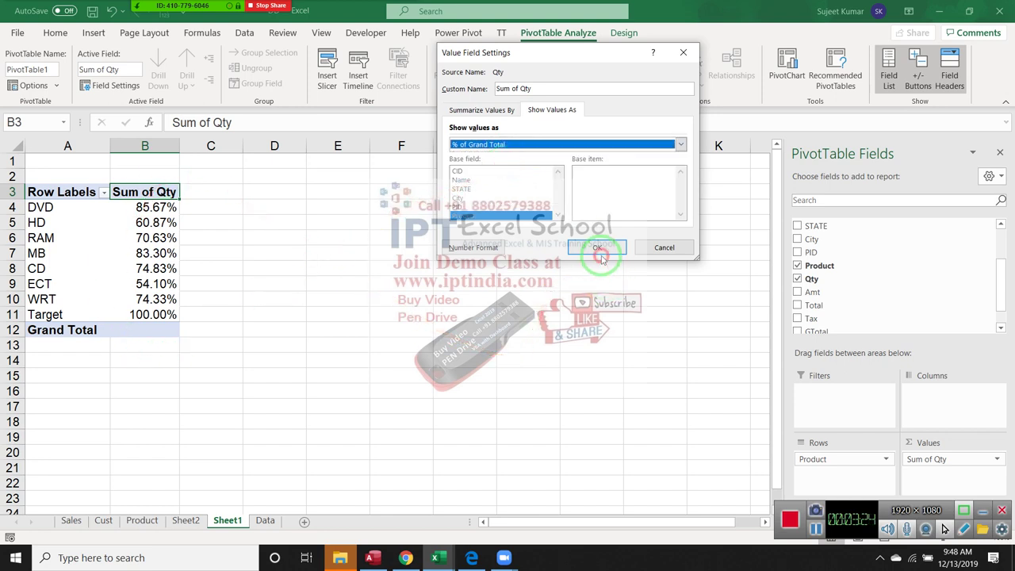
click(597, 251)
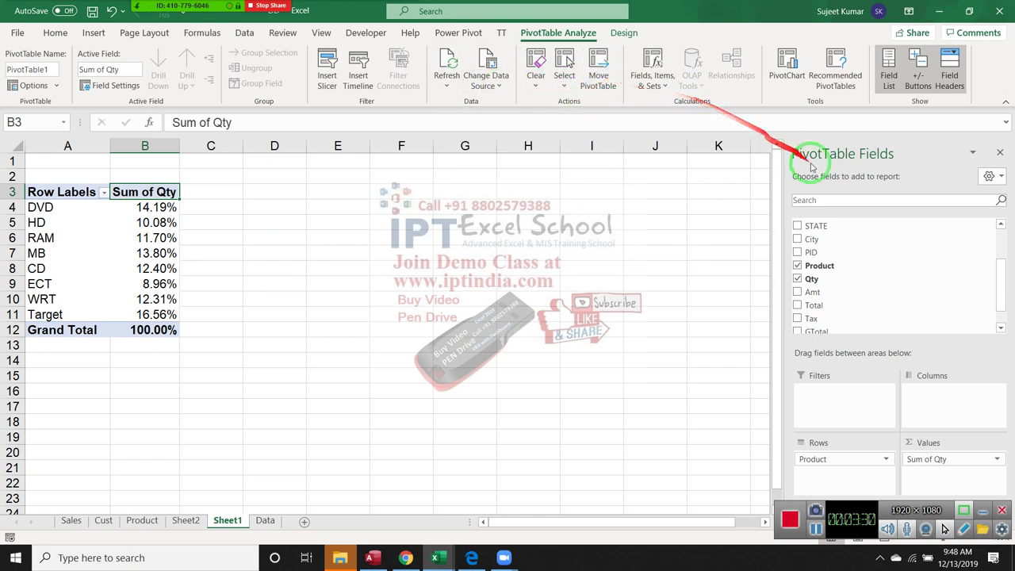
drag(815, 188, 543, 339)
Step: Review the Sum of Qty Show Values As options again and cancel without changes
double_click(145, 191)
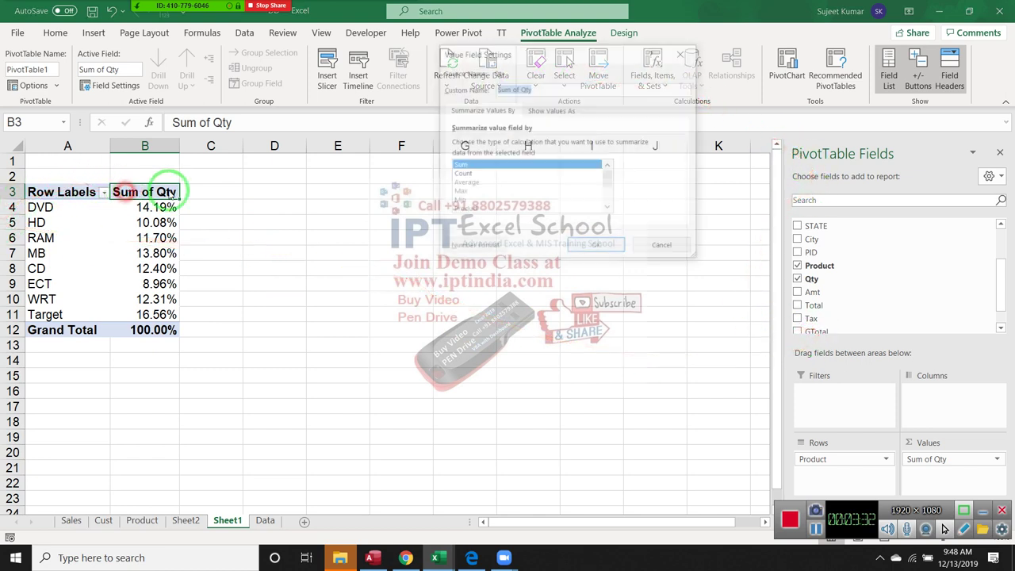
click(544, 111)
click(524, 144)
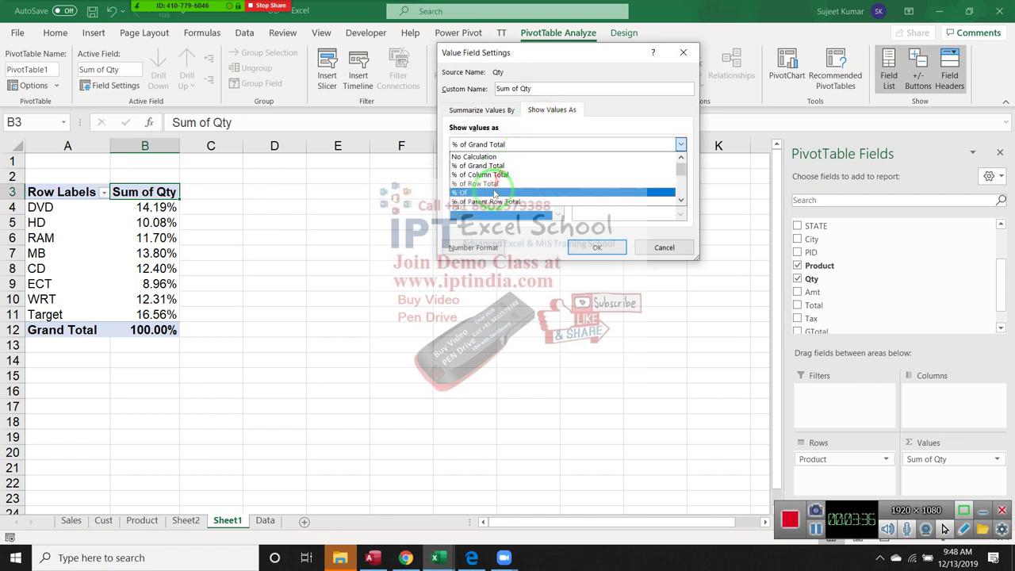
click(663, 246)
scroll(838, 300, up, 2)
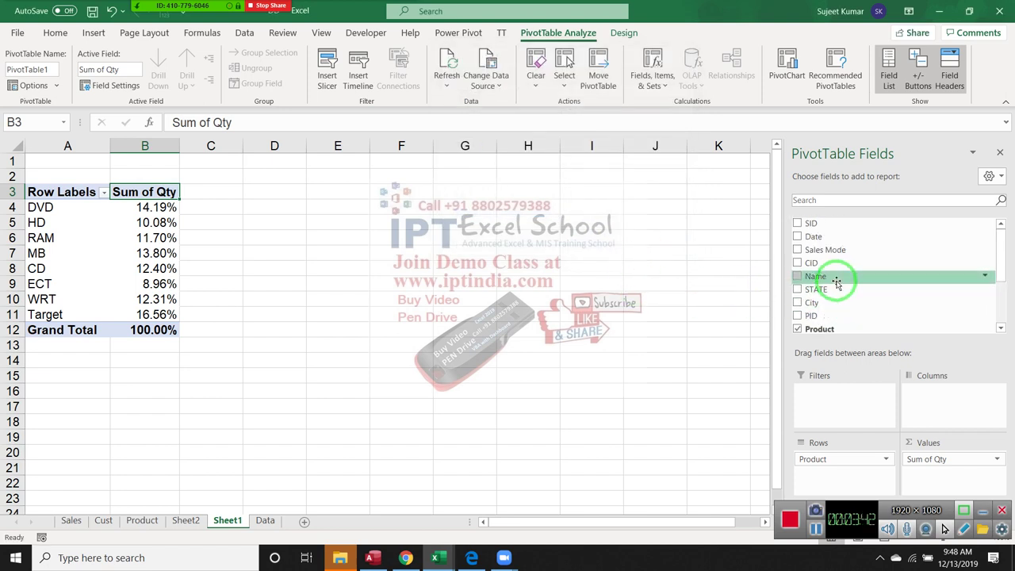
Step: Add Name to the pivot columns, dismissing the show-detail prompt on (blank)
drag(836, 278, 935, 388)
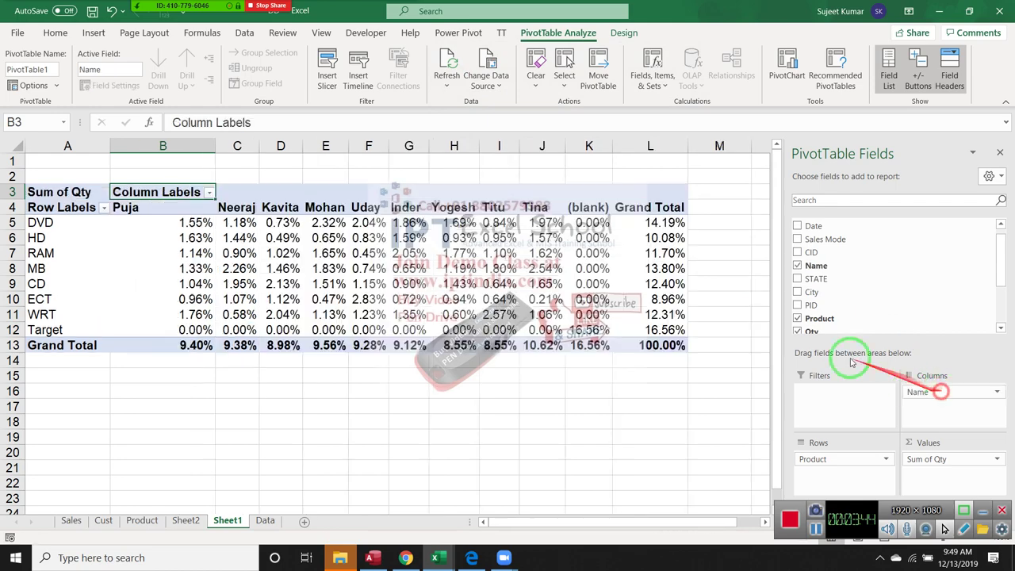
double_click(591, 207)
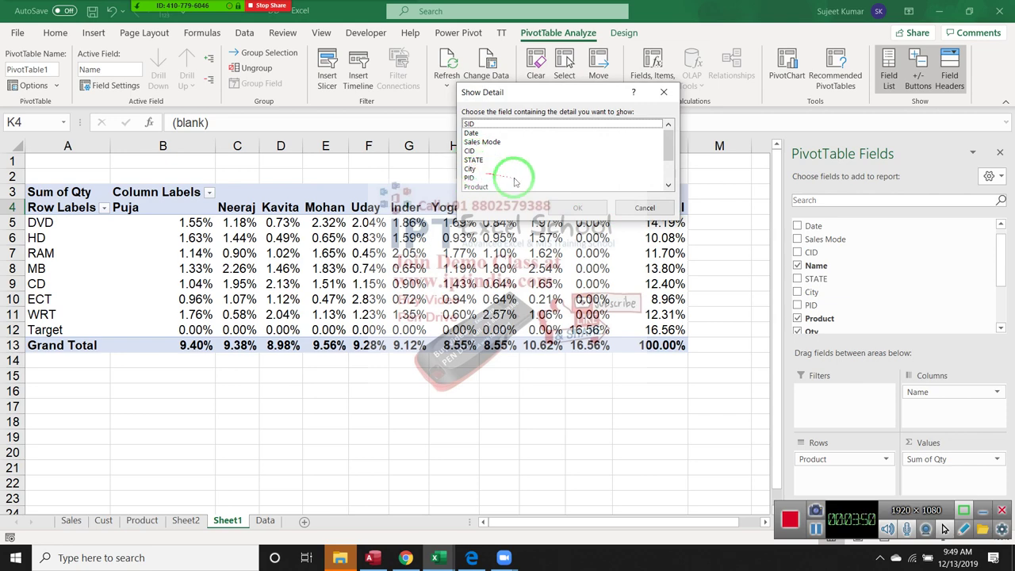
click(644, 207)
Step: Set Sum of Qty back to No Calculation, showing DVD 2570 and Target 3000
click(931, 458)
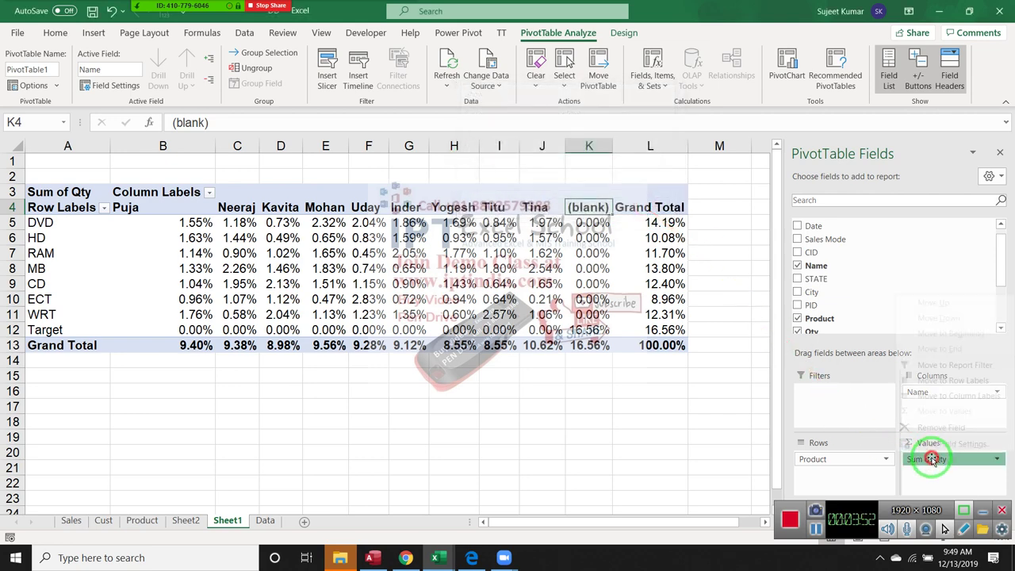
click(934, 444)
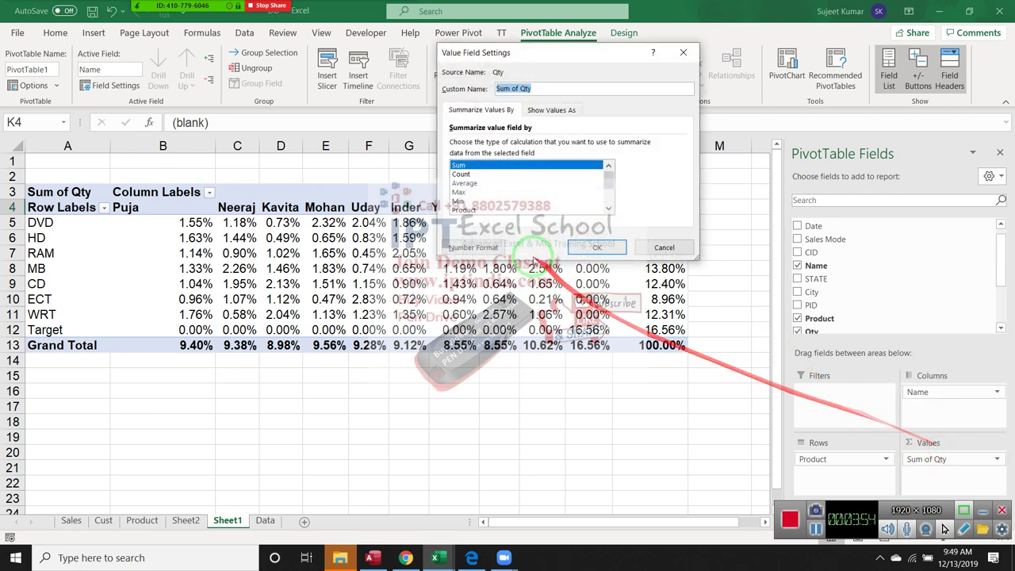
click(539, 110)
click(519, 145)
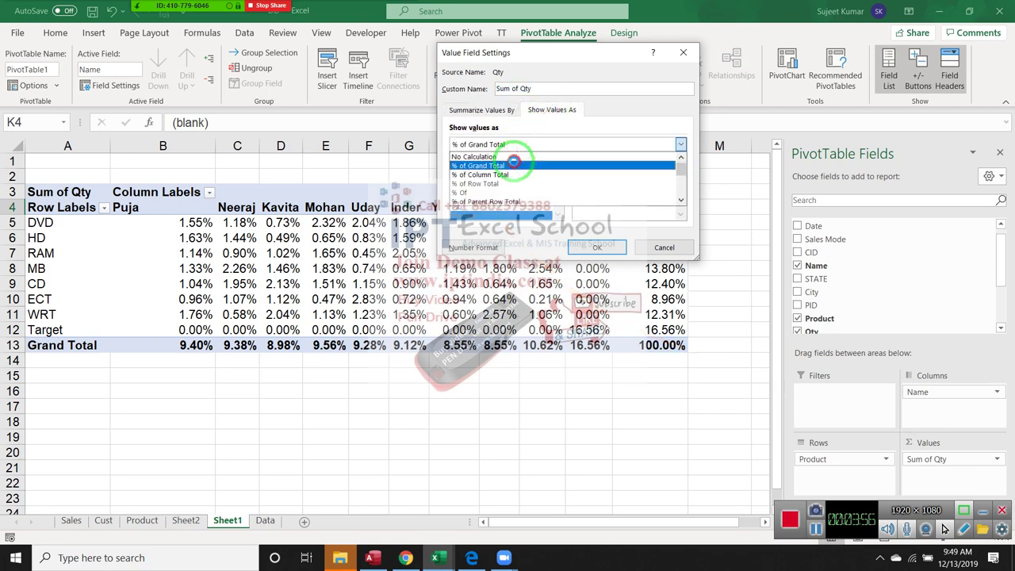
click(513, 165)
click(559, 145)
click(535, 157)
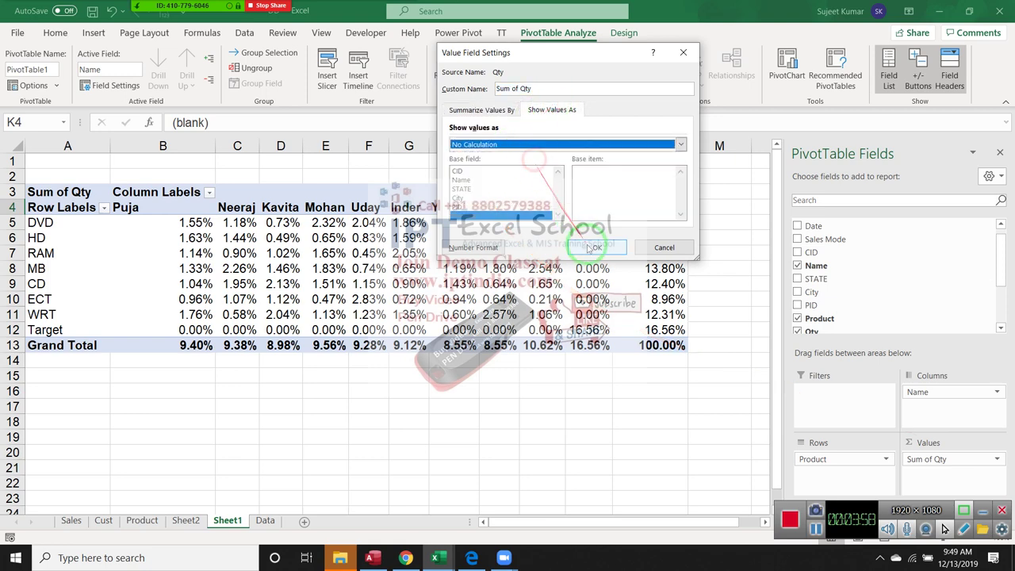
click(590, 248)
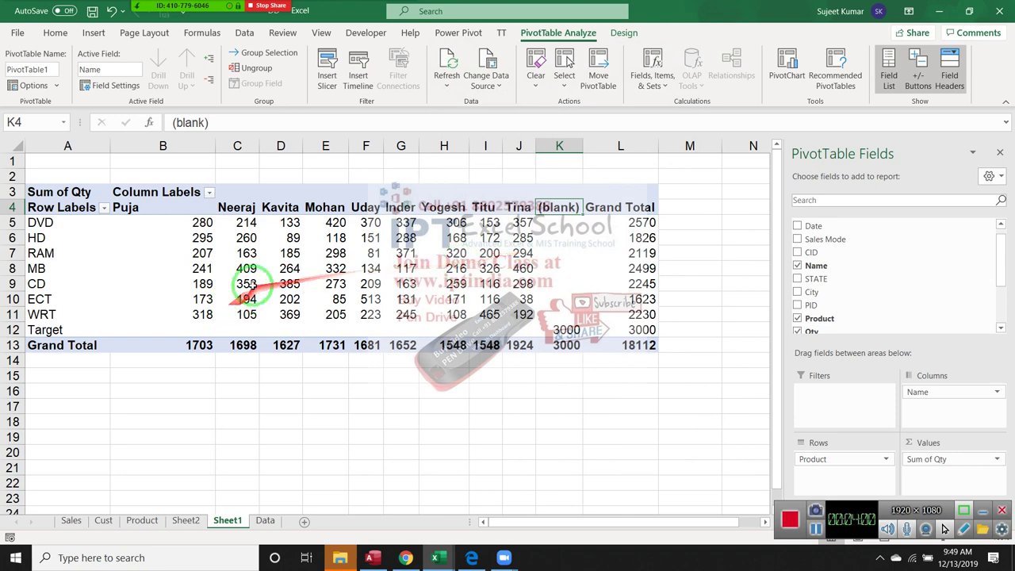
Step: Filter the Target product out of the pivot's row labels
click(104, 208)
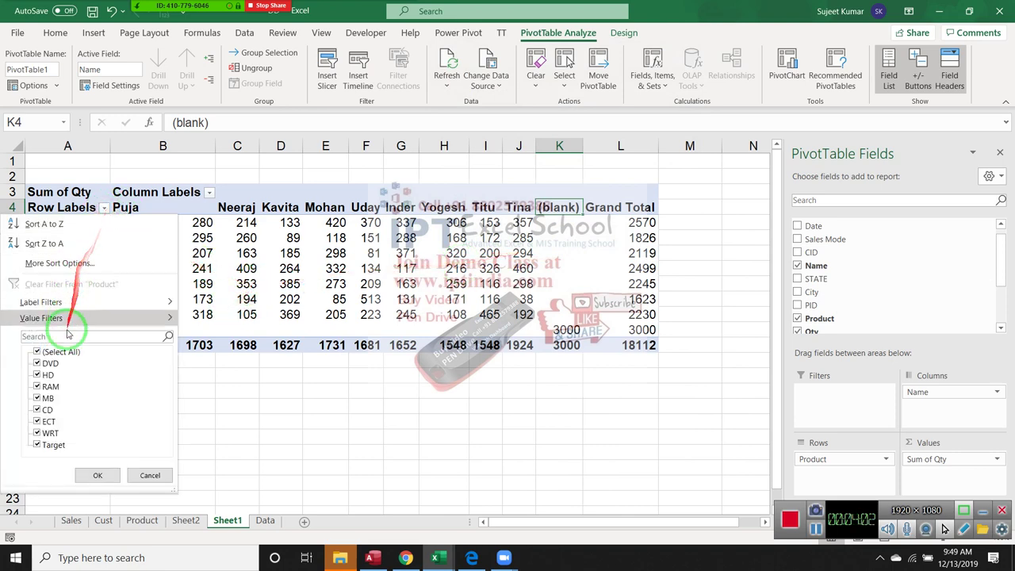
click(37, 444)
click(100, 474)
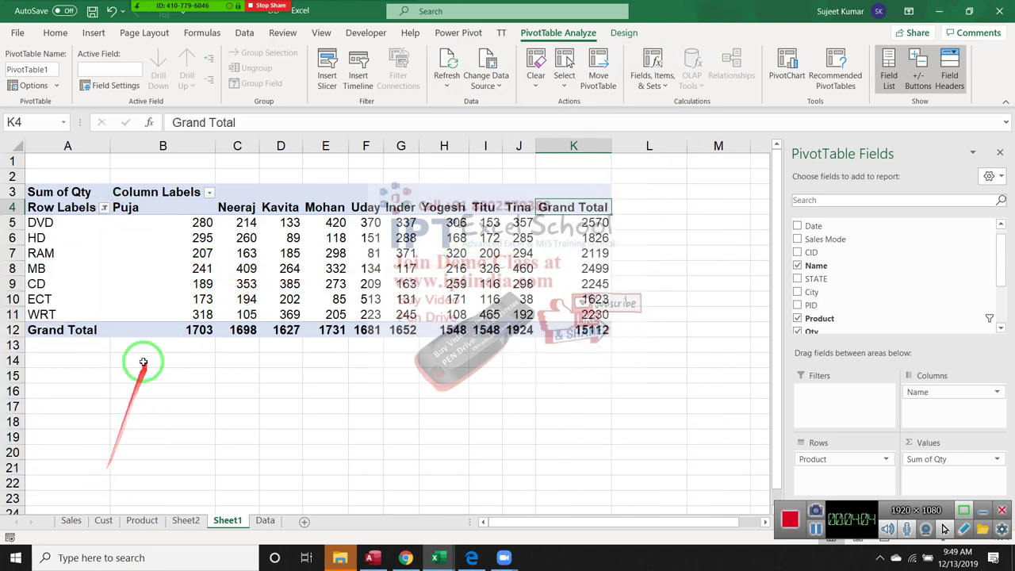
Step: Select the Grand Total row, Grand Total column and quantity ranges to verify the 15112 total
click(154, 345)
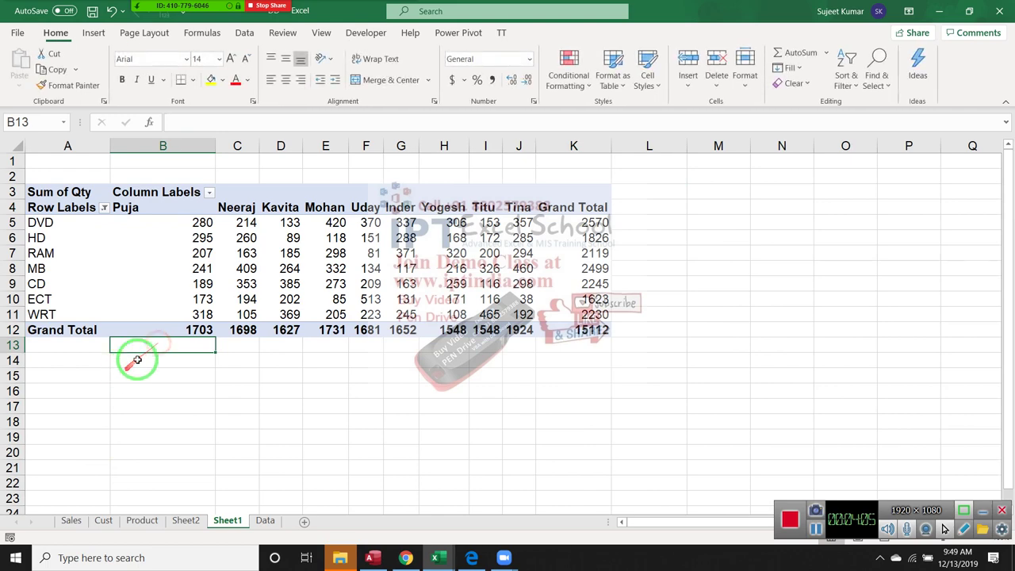
click(189, 330)
drag(200, 327, 491, 325)
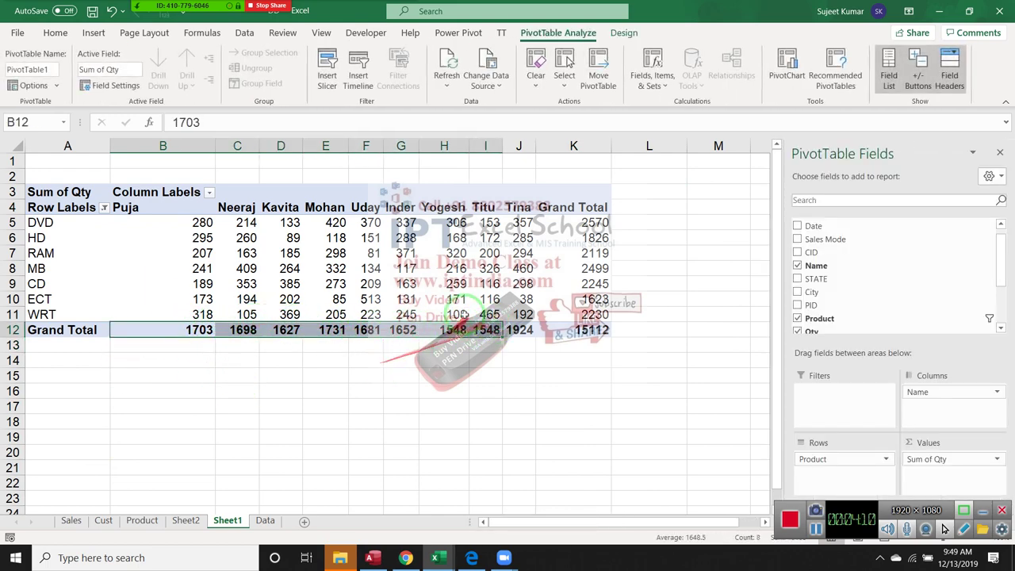
drag(587, 223, 613, 322)
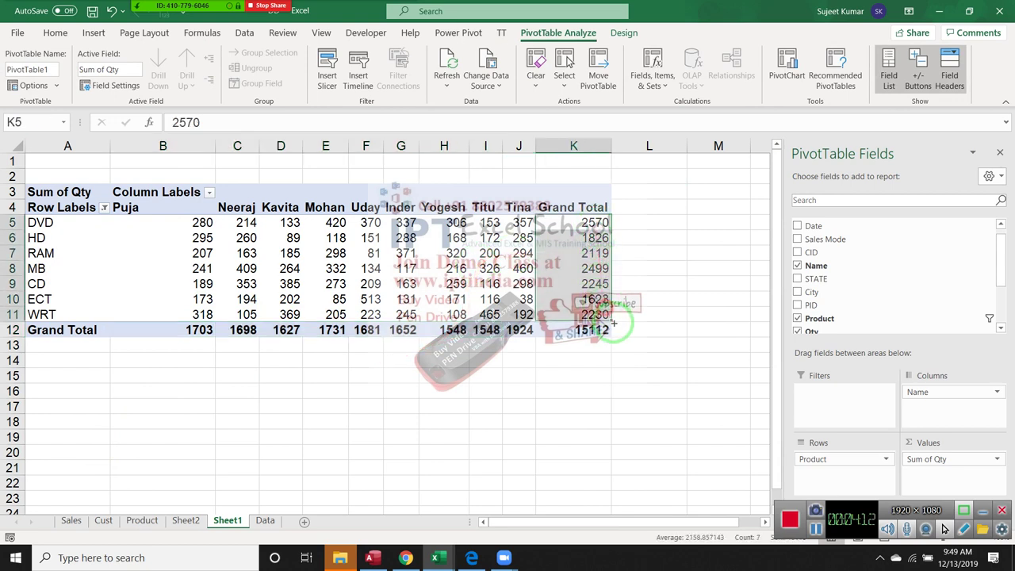
click(604, 331)
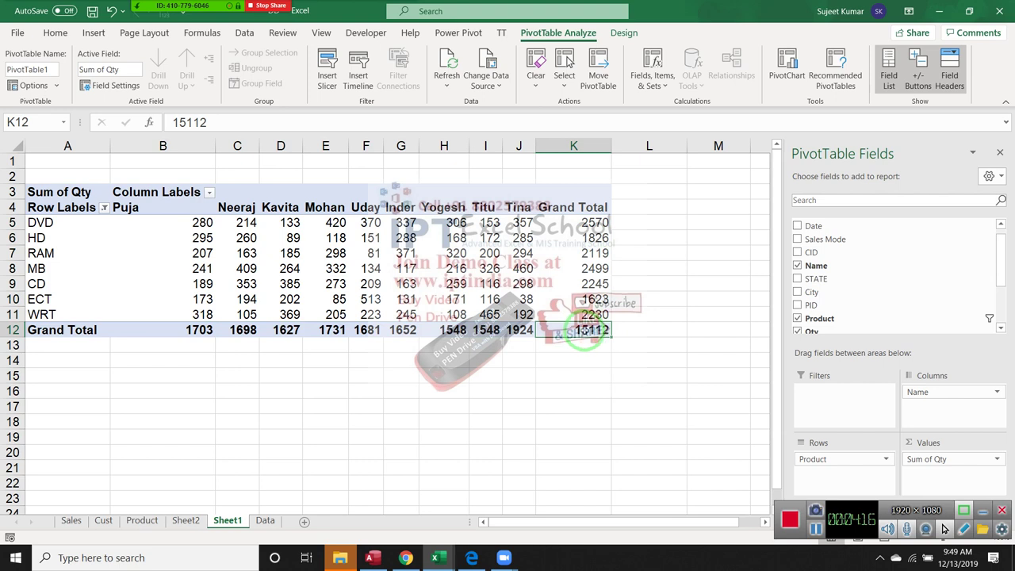
drag(519, 314, 202, 223)
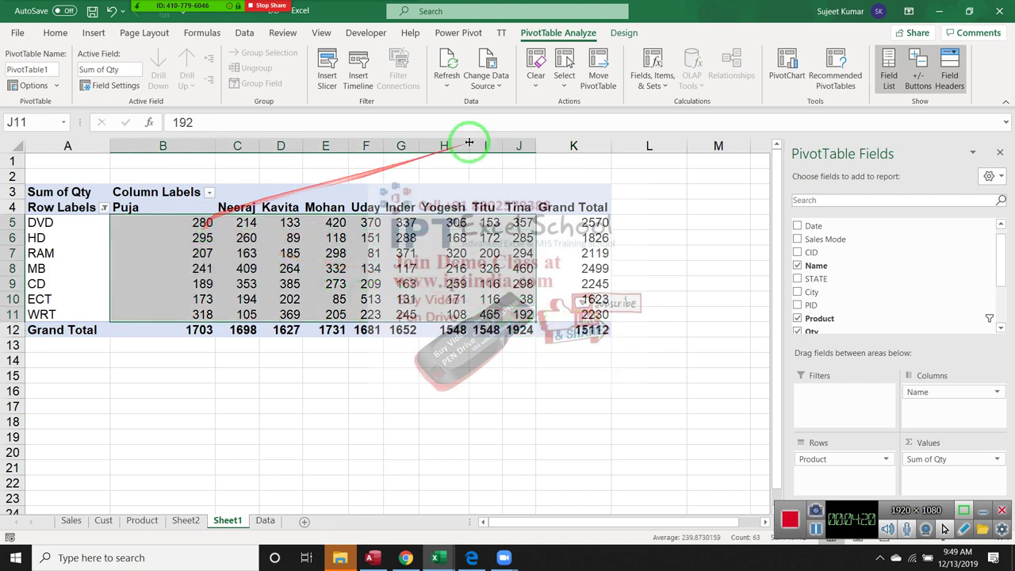
click(211, 331)
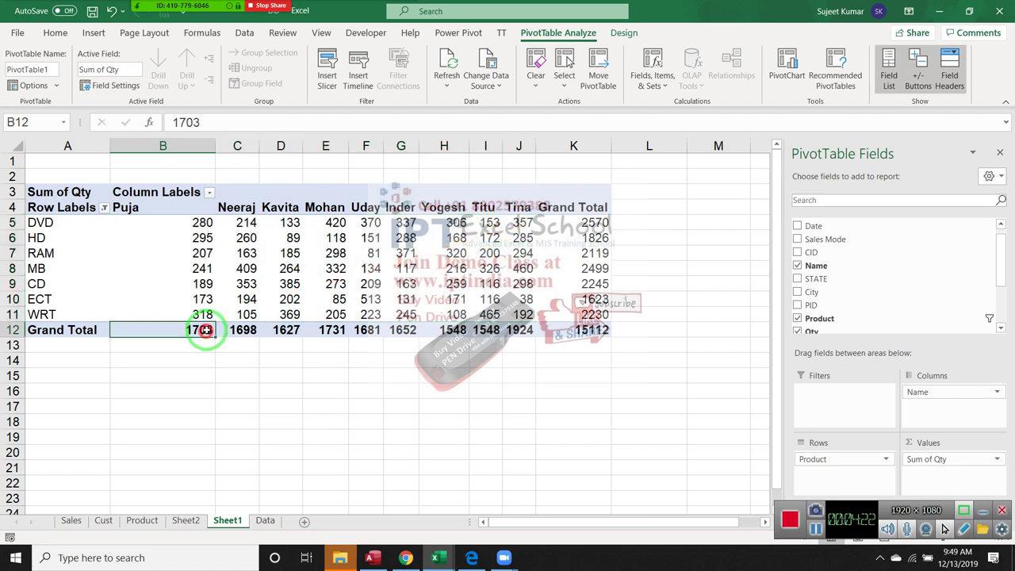
click(211, 315)
drag(211, 315, 203, 222)
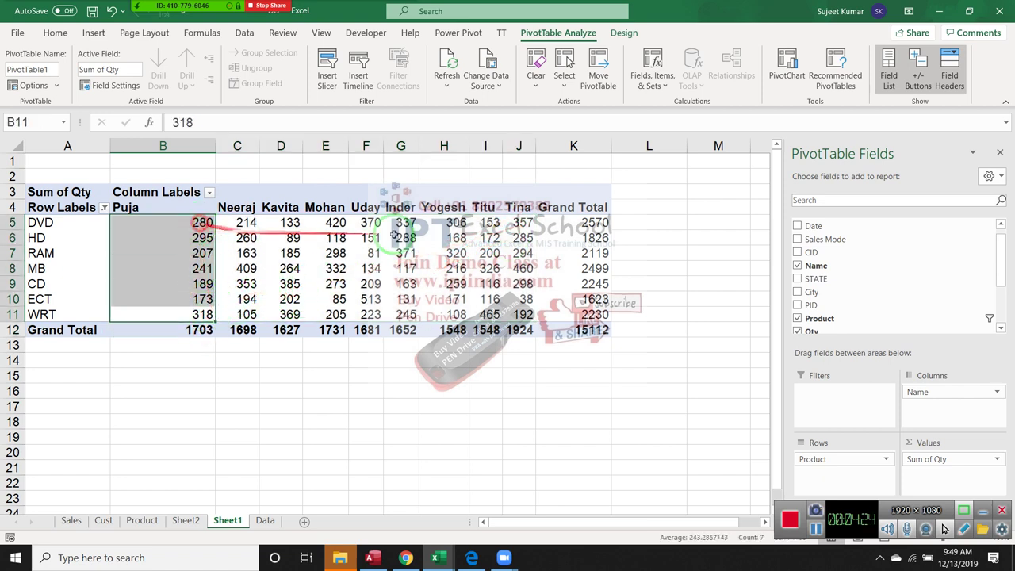
click(590, 223)
drag(519, 223, 382, 222)
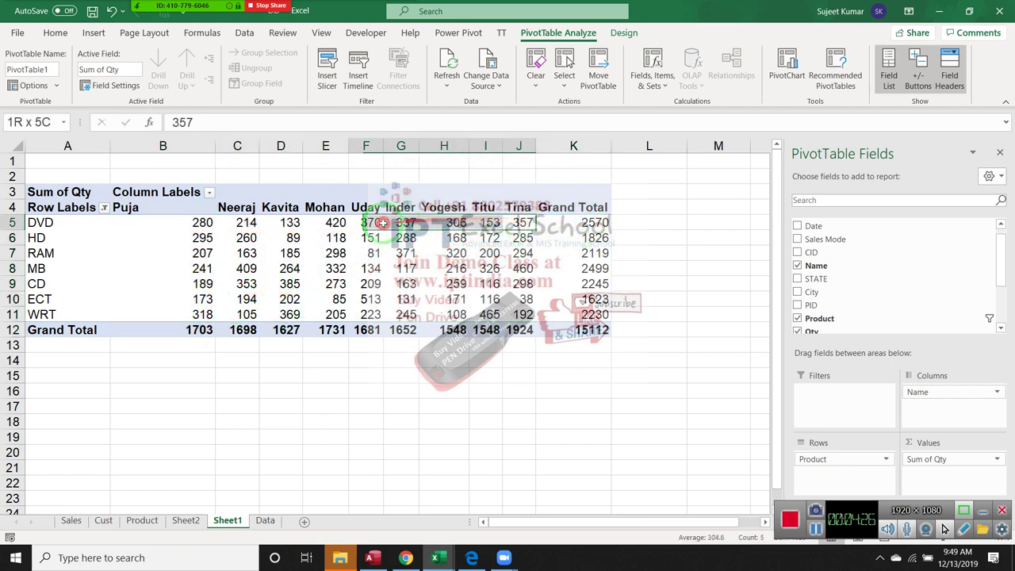
Step: Show the Sum of Qty values as % of Grand Total
click(943, 458)
click(944, 446)
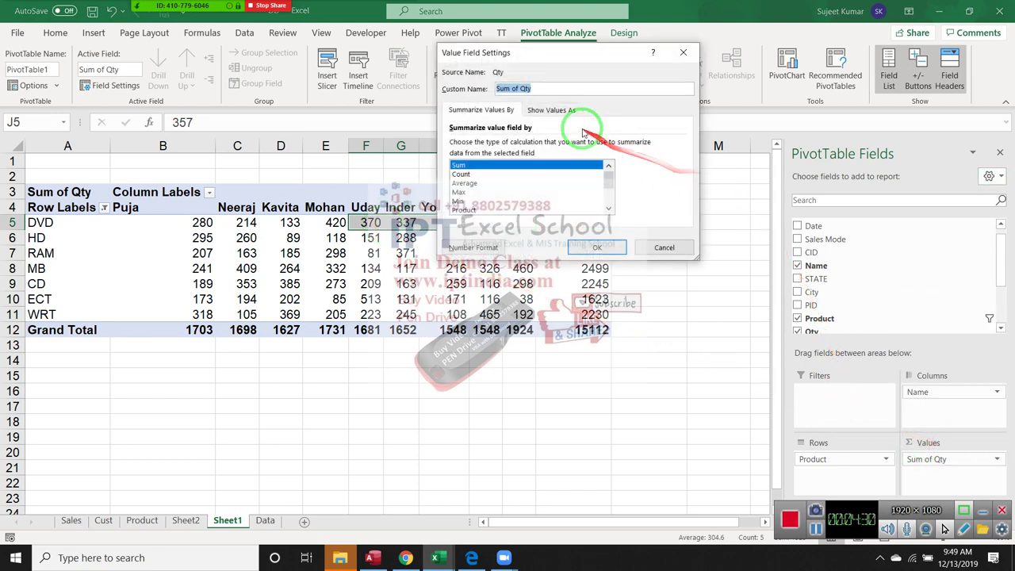
click(555, 111)
click(542, 142)
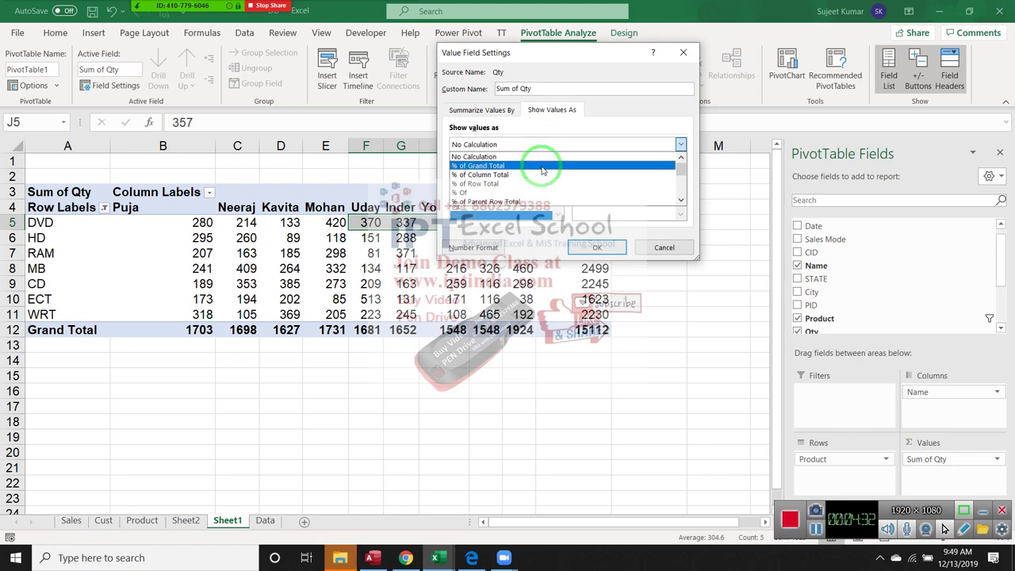
click(540, 165)
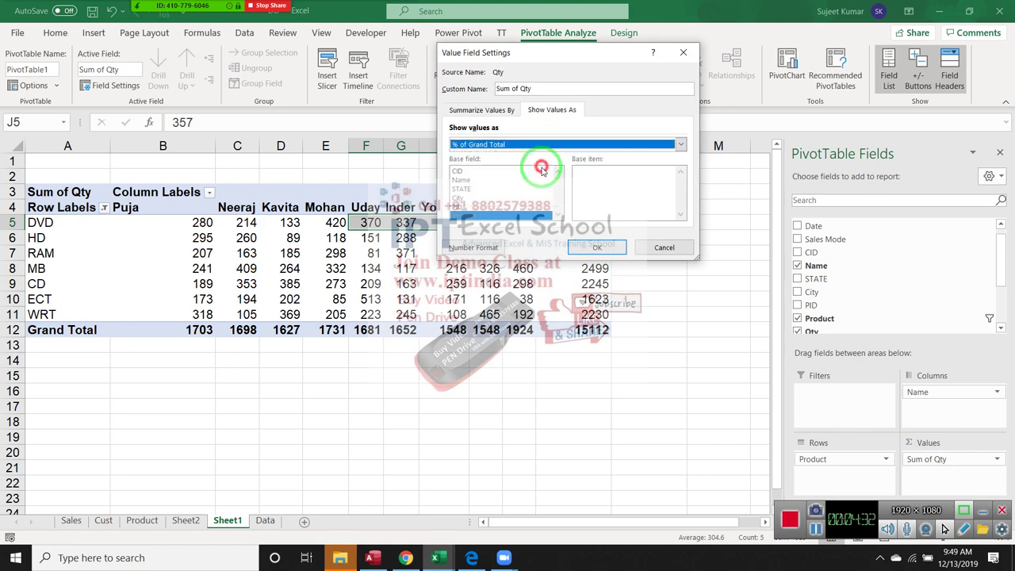
click(596, 249)
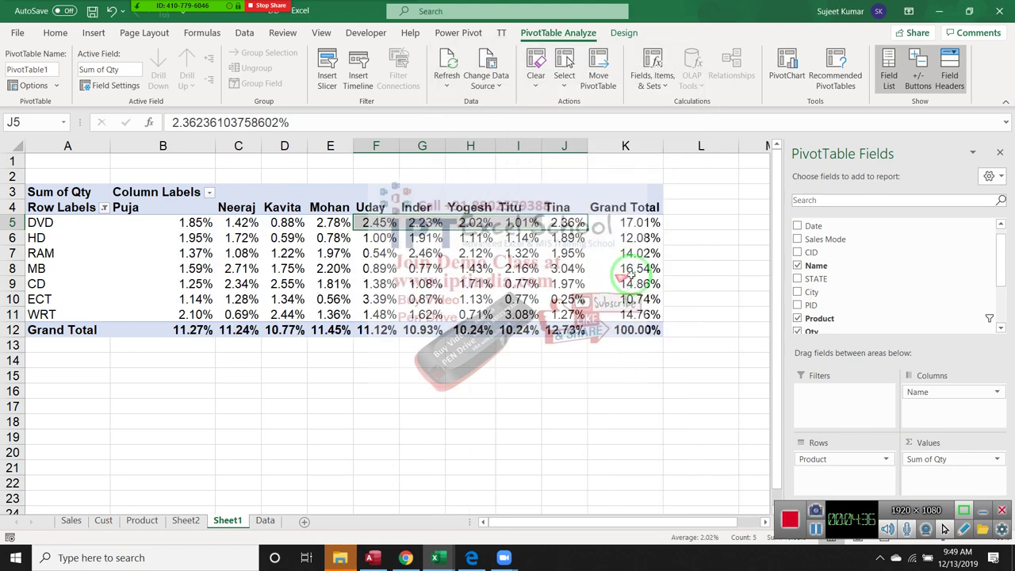
Step: Switch Sum of Qty to % of Column Total so each name column sums to 100%
click(939, 458)
click(951, 444)
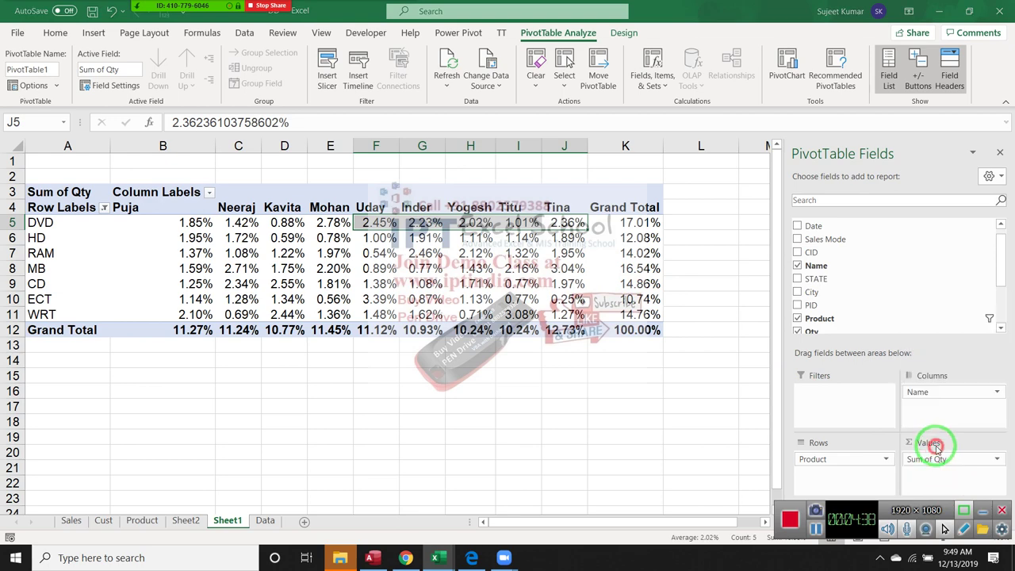
click(534, 115)
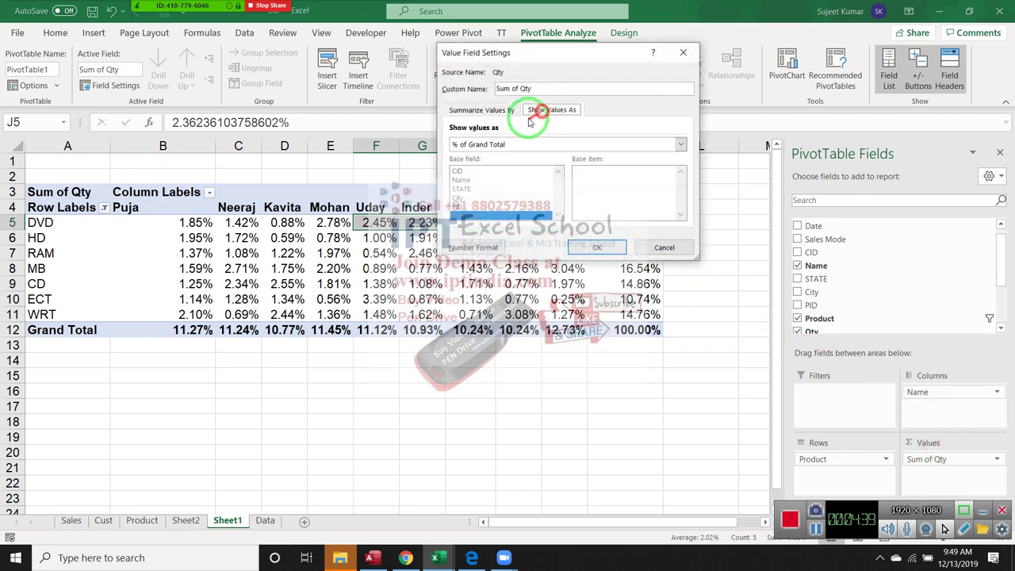
click(494, 145)
click(493, 174)
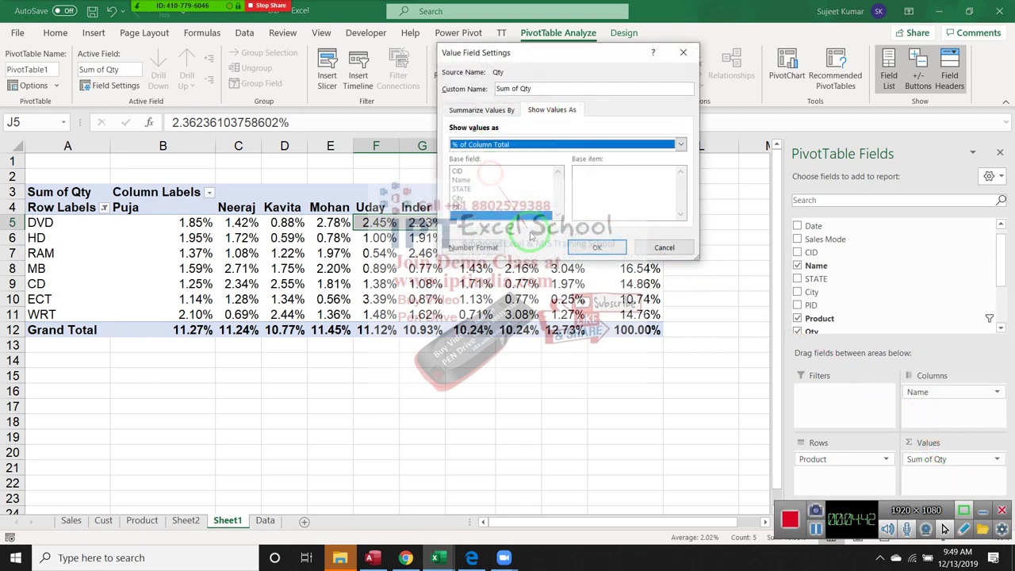
click(596, 247)
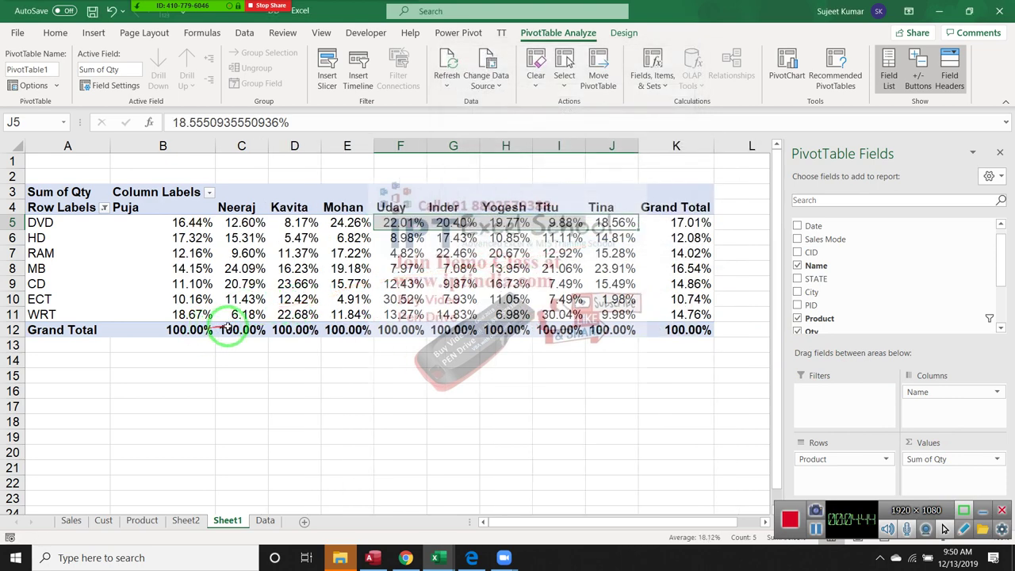
Step: Show the Sum of Qty values as % of Row Total, giving Puja 10.89% of DVD
click(957, 459)
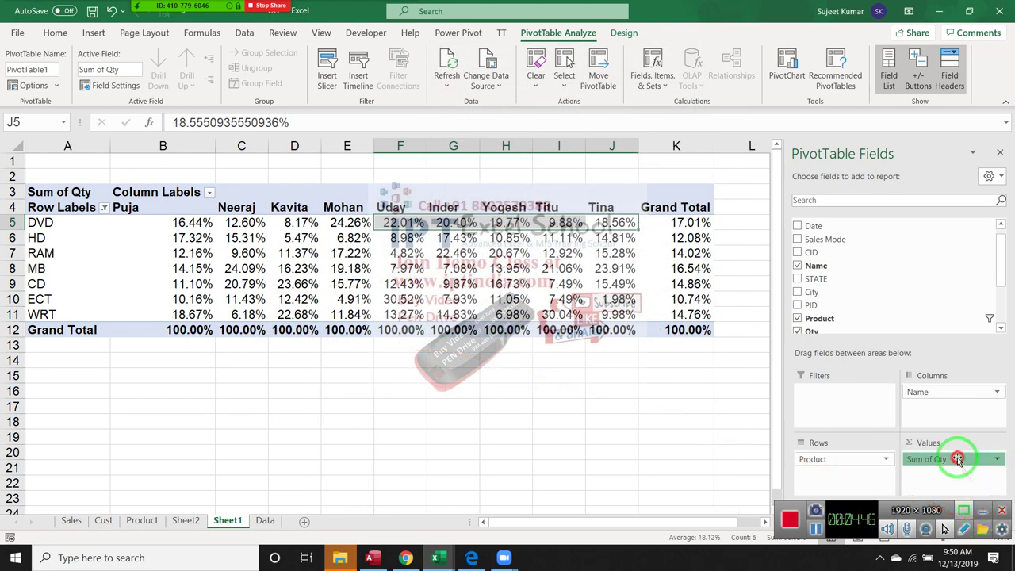
click(880, 432)
click(551, 111)
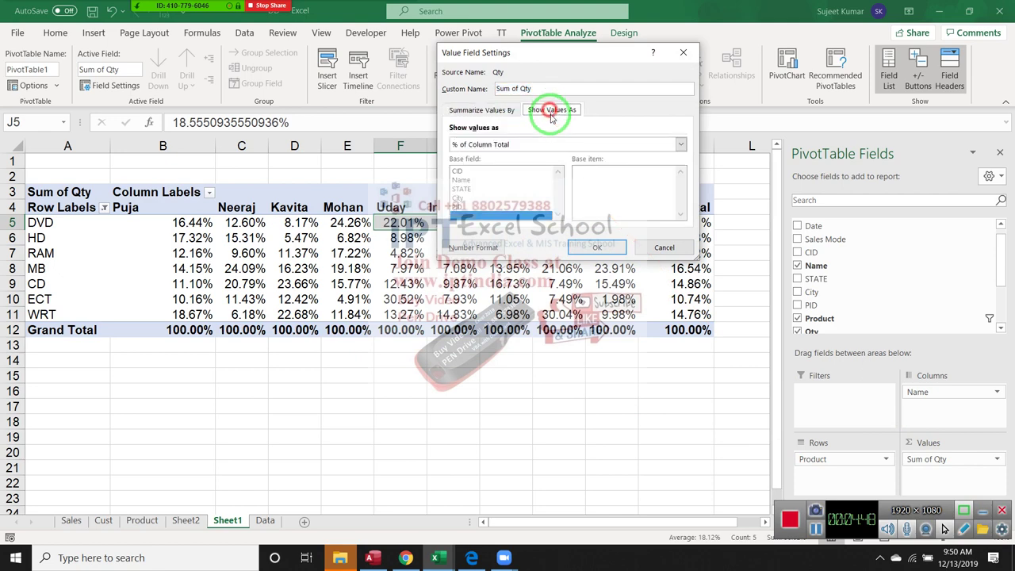
click(555, 144)
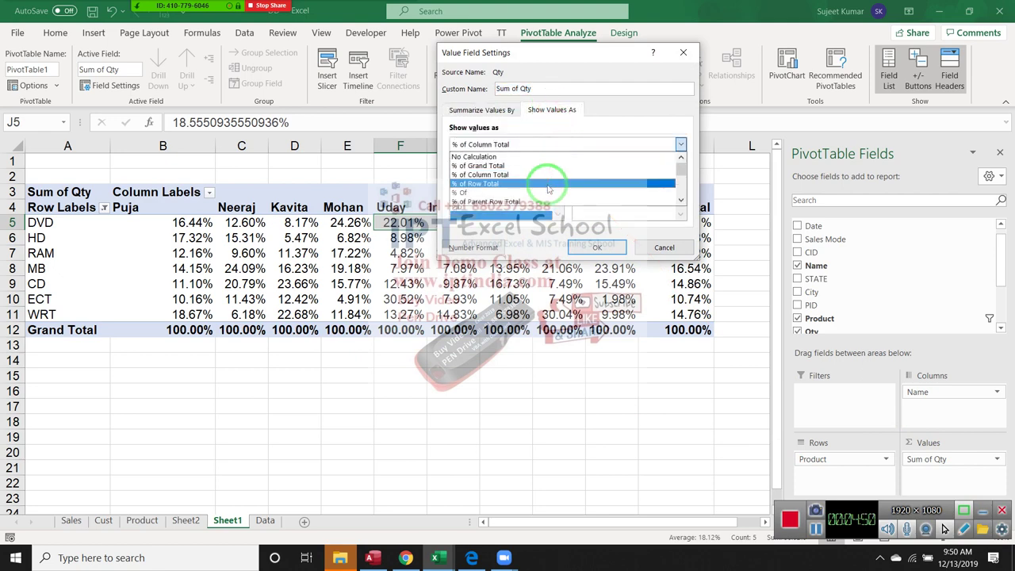
click(547, 183)
click(585, 247)
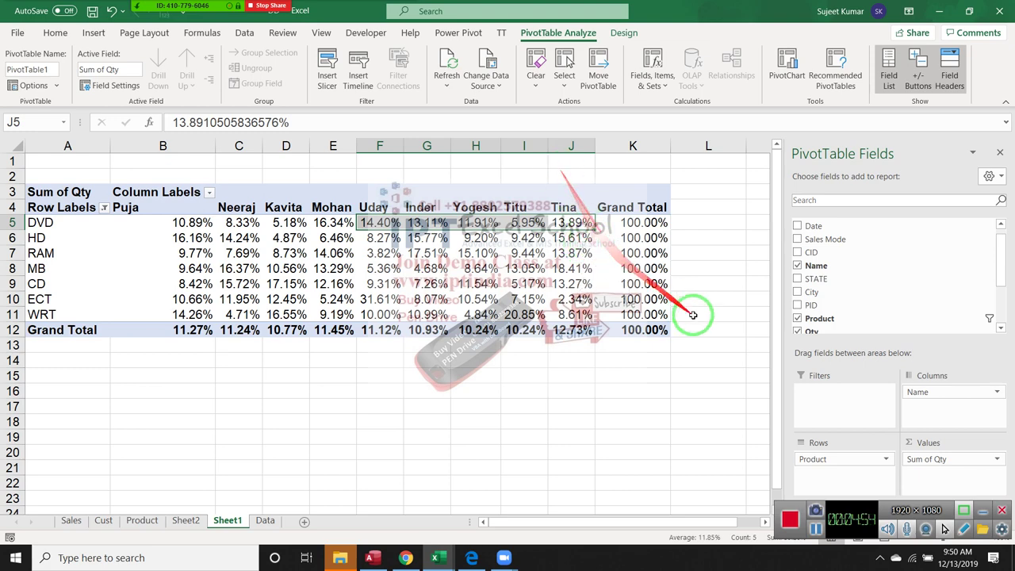
Step: Reopen Sum of Qty's Show Values As options and cancel without changing anything
click(943, 458)
click(946, 444)
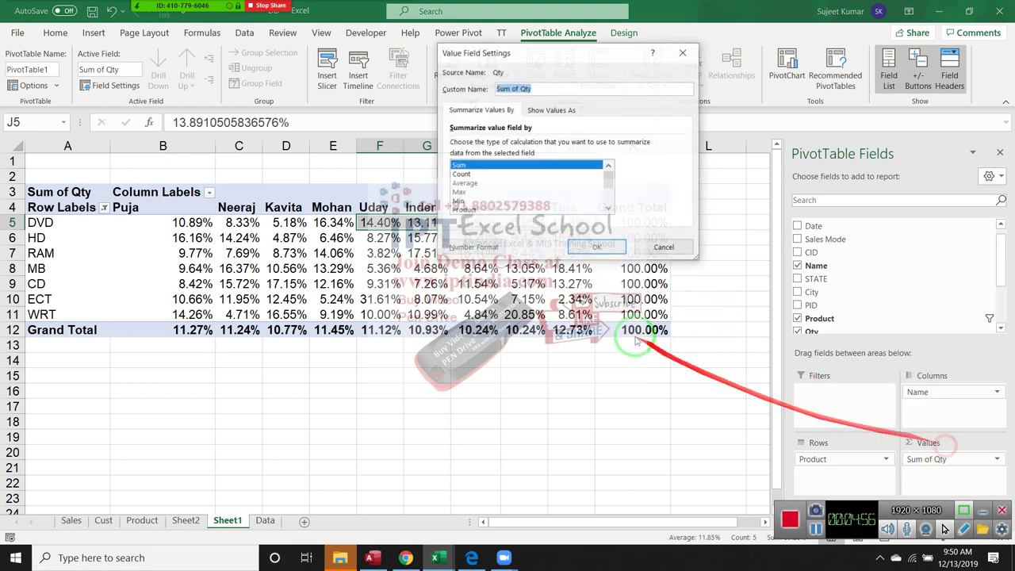
click(536, 111)
click(513, 146)
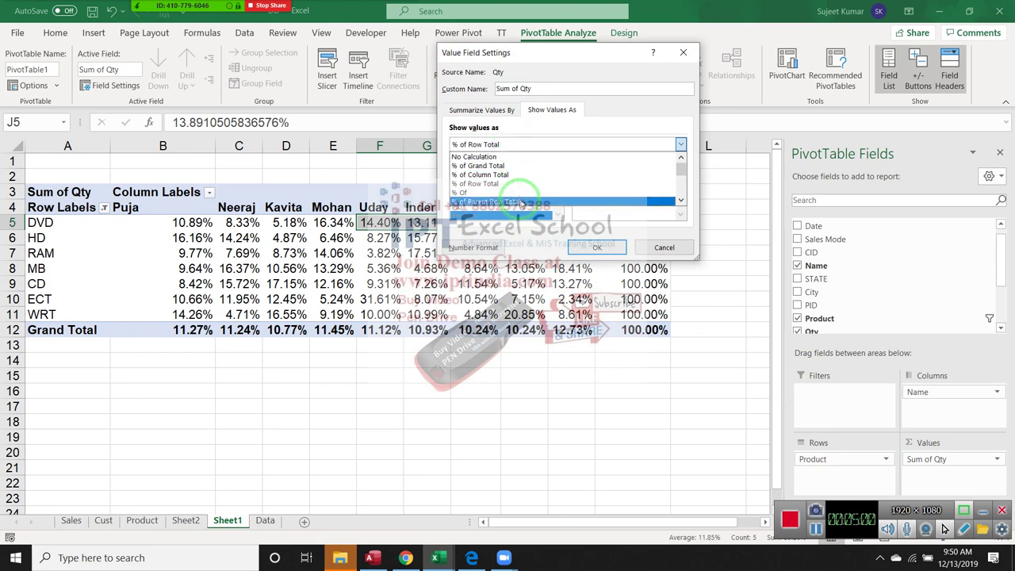
key(Escape)
key(Escape)
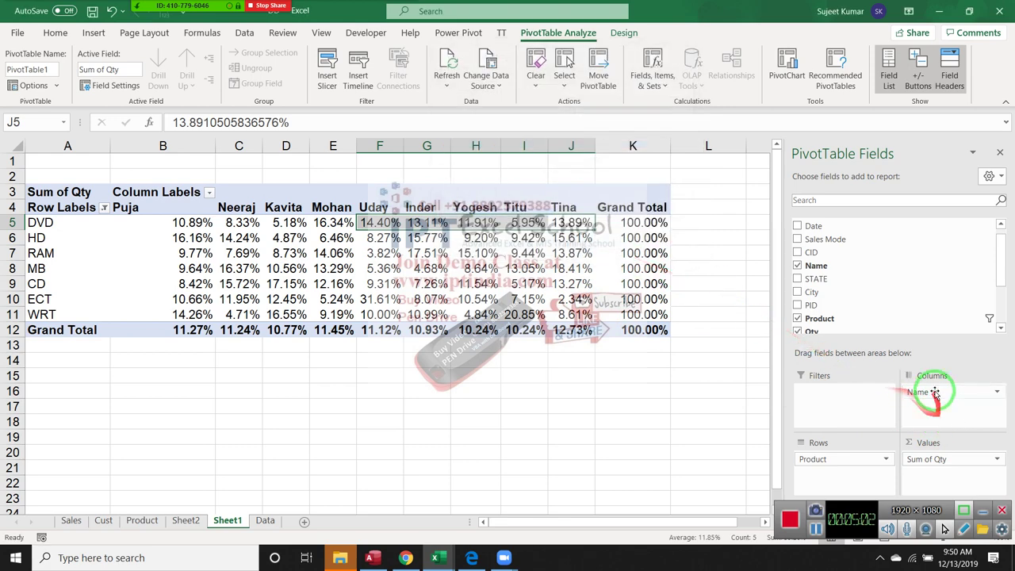
Step: Remove Name from the pivot columns and reset Sum of Qty to No Calculation
scroll(855, 311, down, 1)
drag(855, 311, 853, 310)
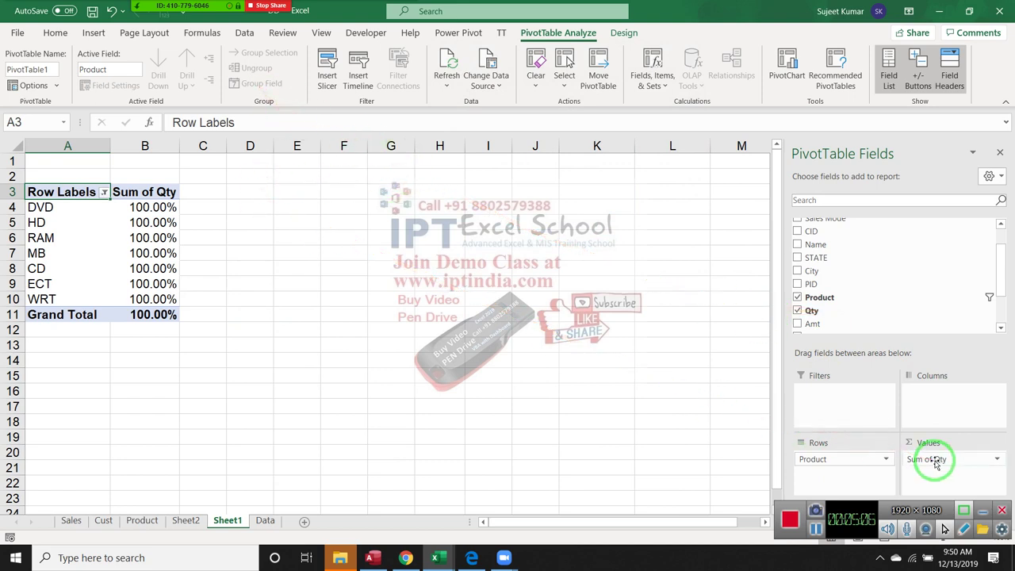
click(969, 459)
click(955, 442)
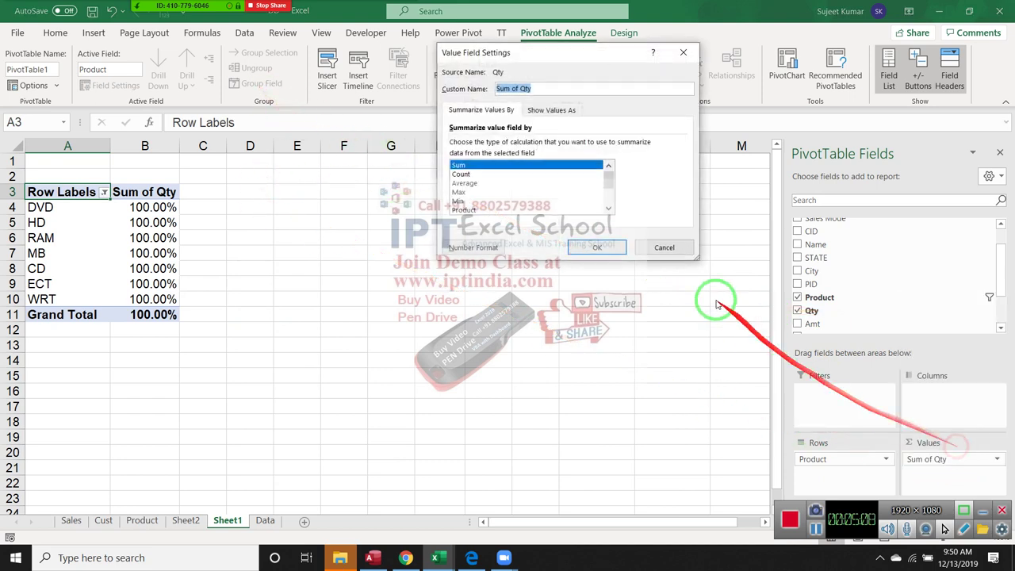
click(551, 110)
click(527, 144)
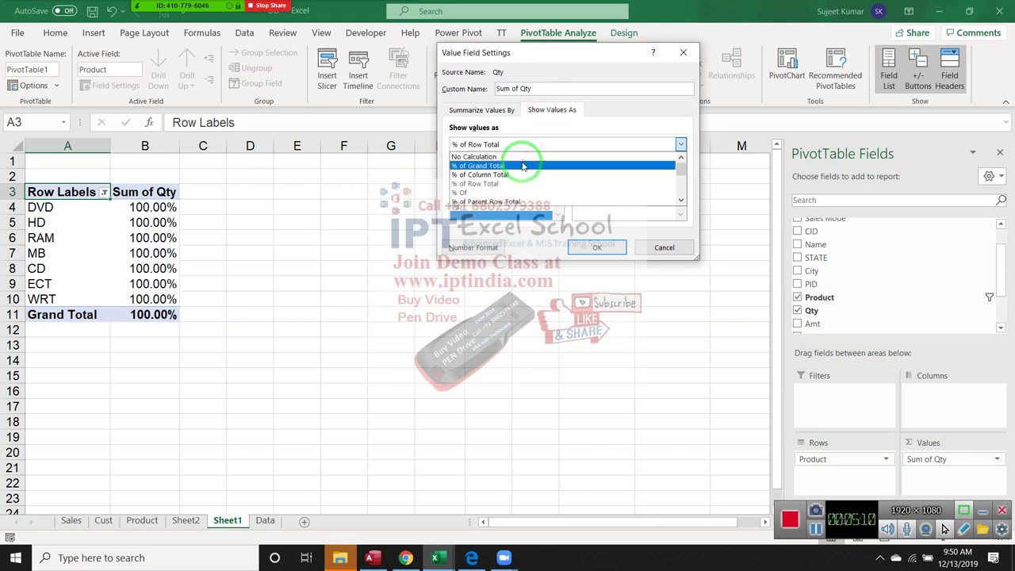
click(520, 157)
click(596, 247)
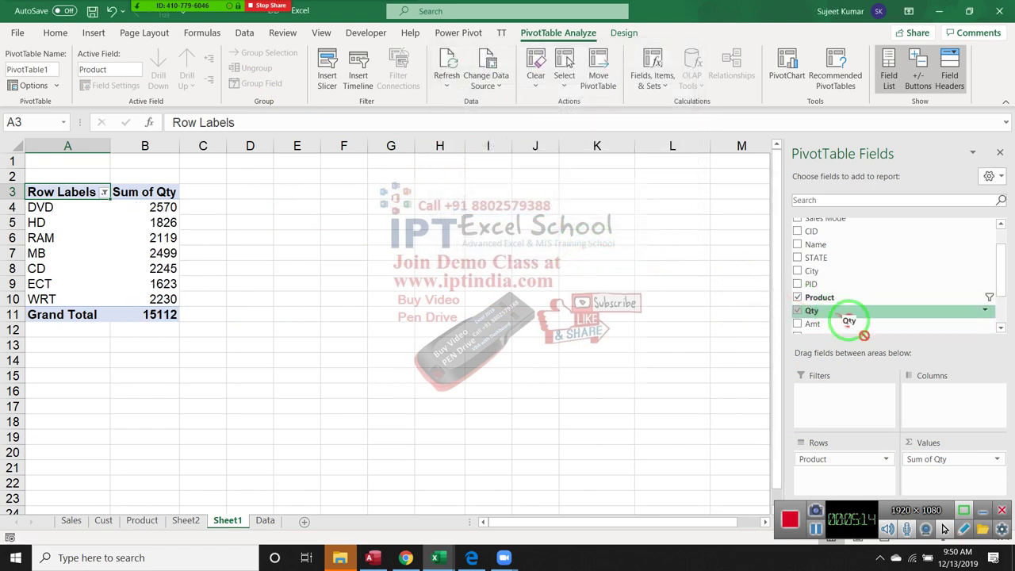
Step: Add Qty again as Sum of Qty2 showing % of Parent Row Total, then inspect HD's percentage
drag(848, 320, 939, 474)
click(939, 476)
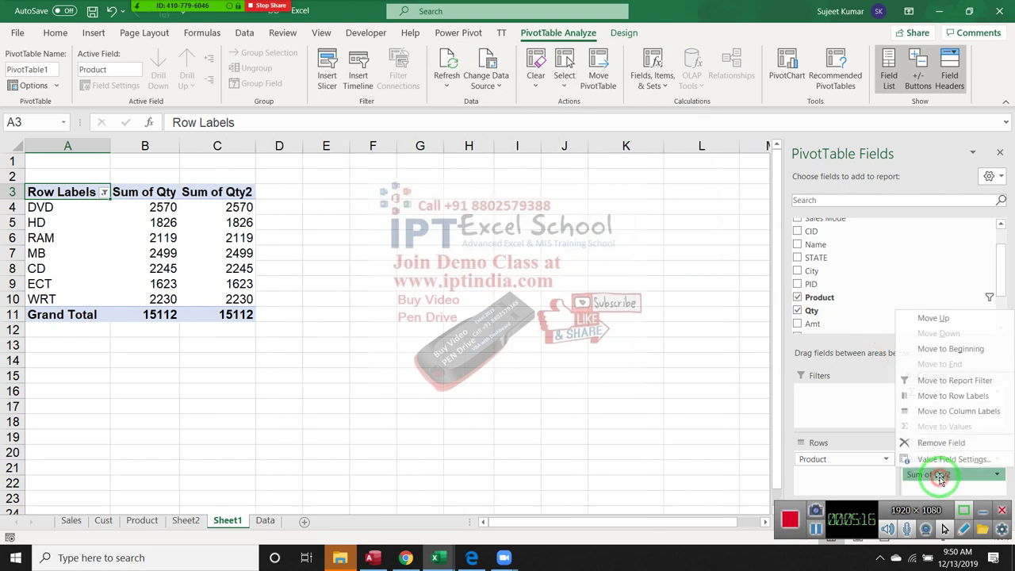
click(944, 459)
click(535, 109)
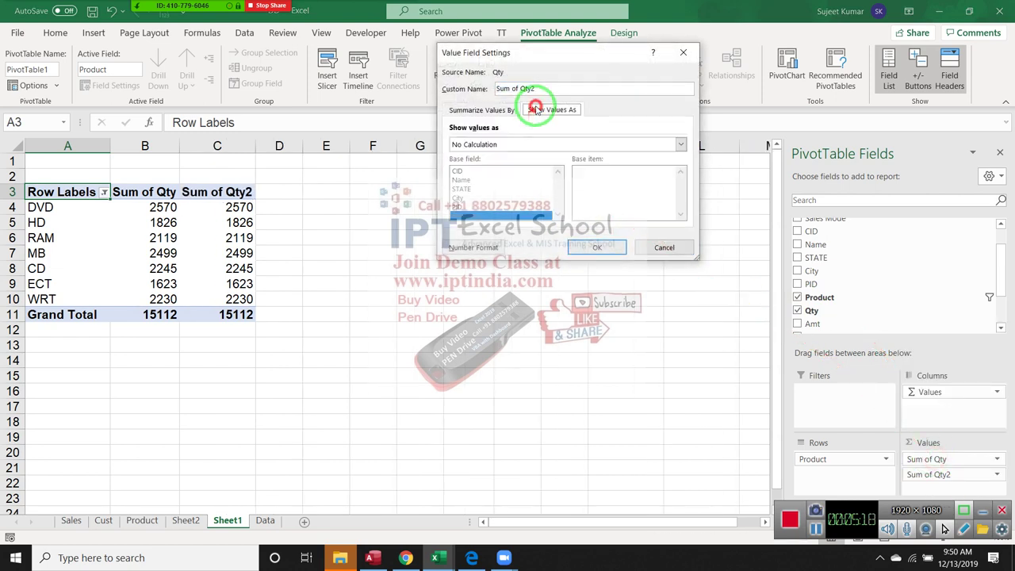
click(507, 144)
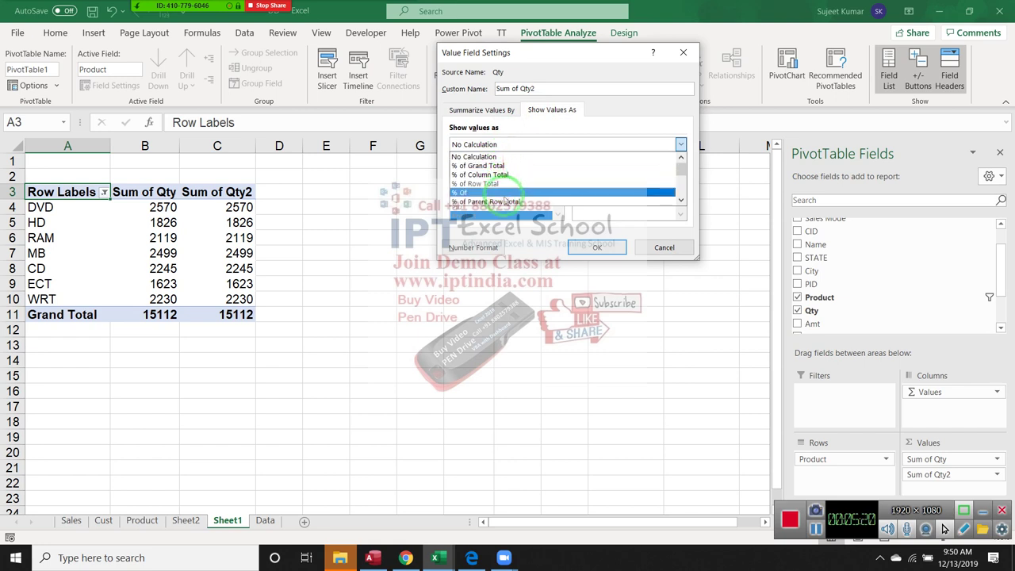
click(500, 193)
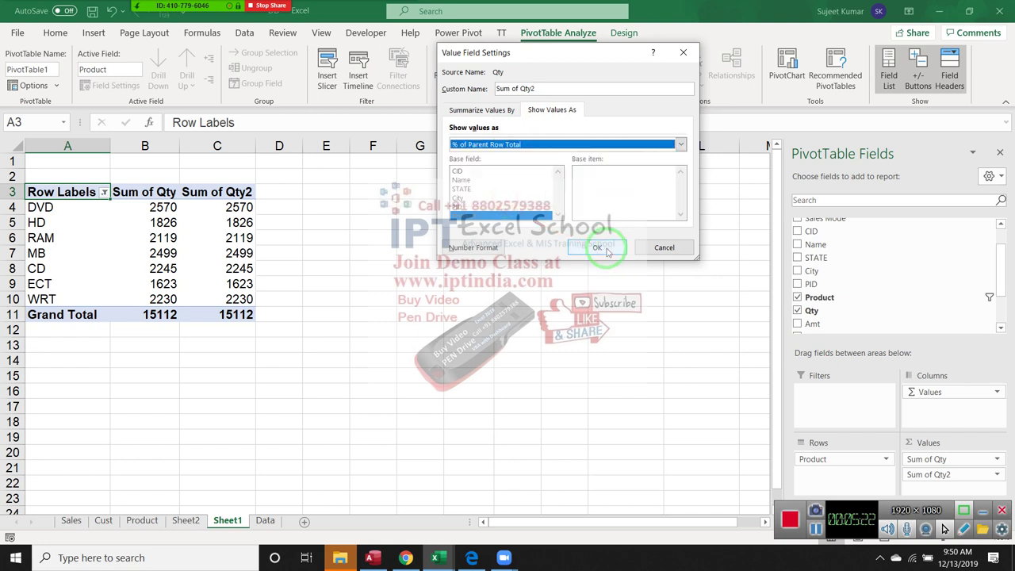
click(606, 251)
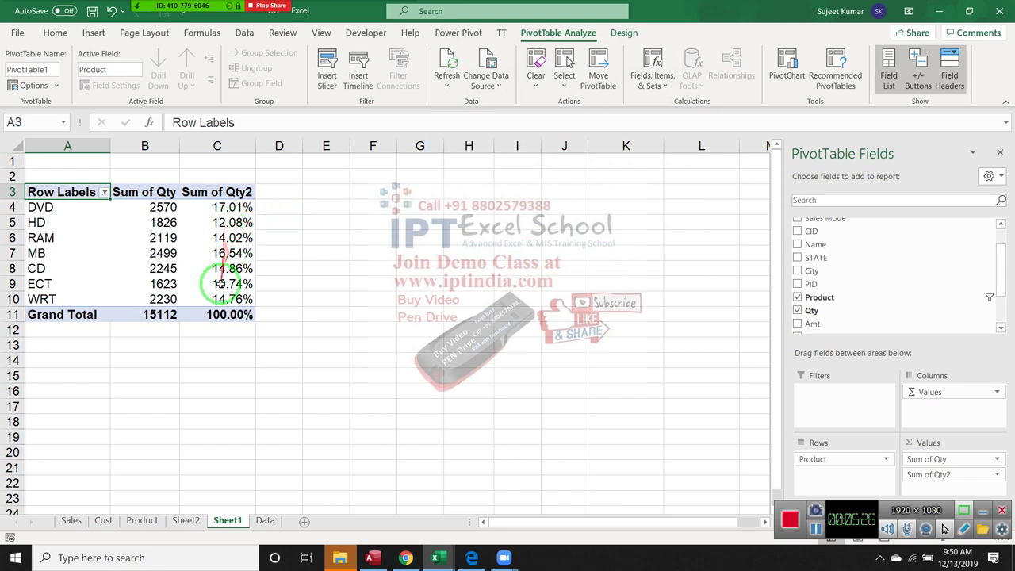
click(216, 222)
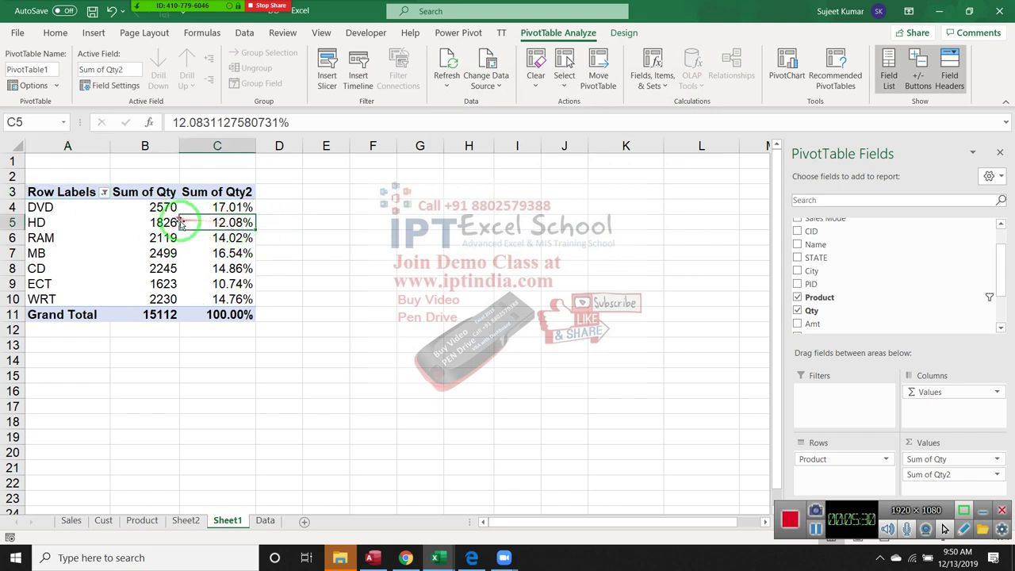
click(293, 208)
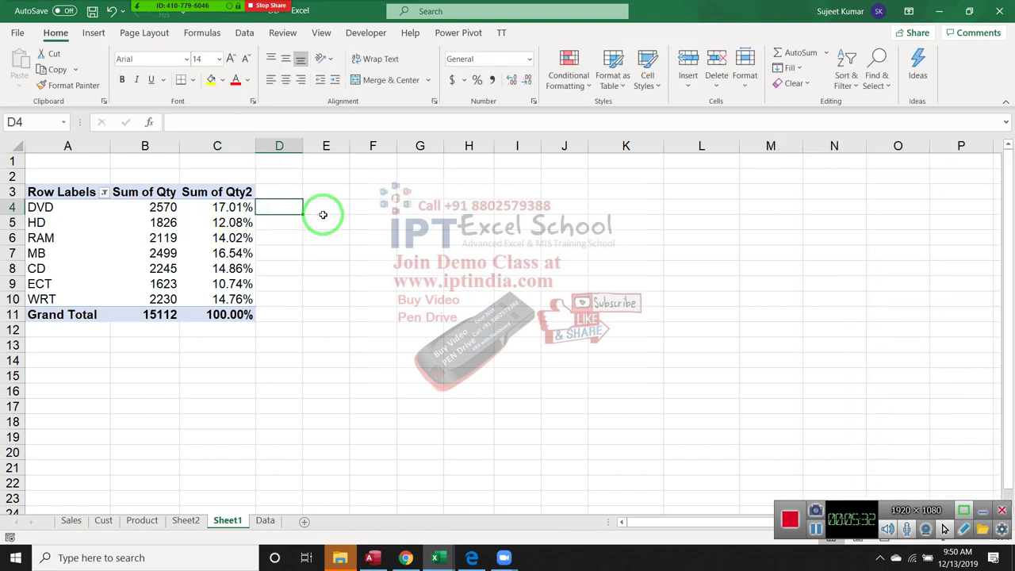
text(=2570/15112)
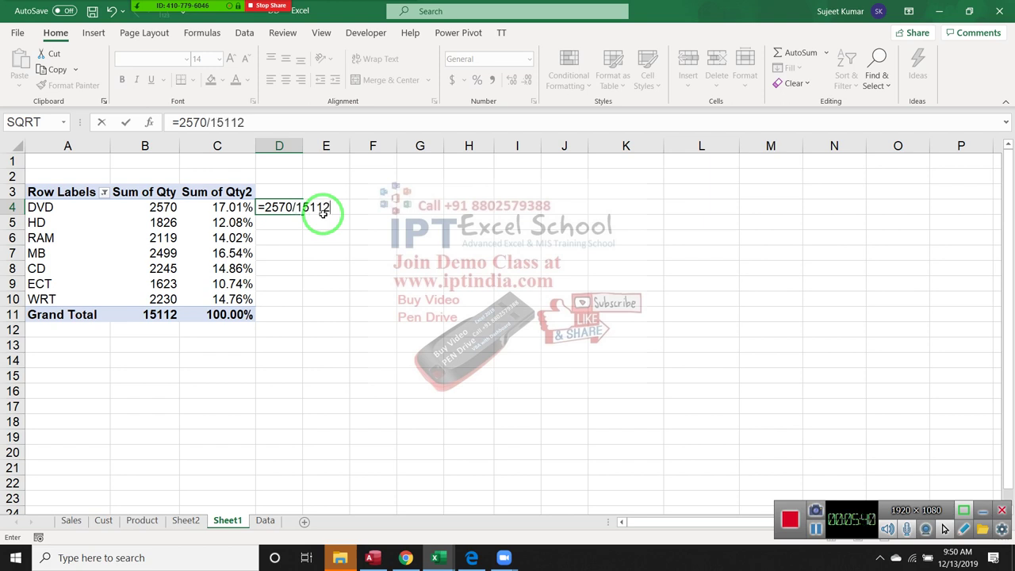
key(Return)
key(Up)
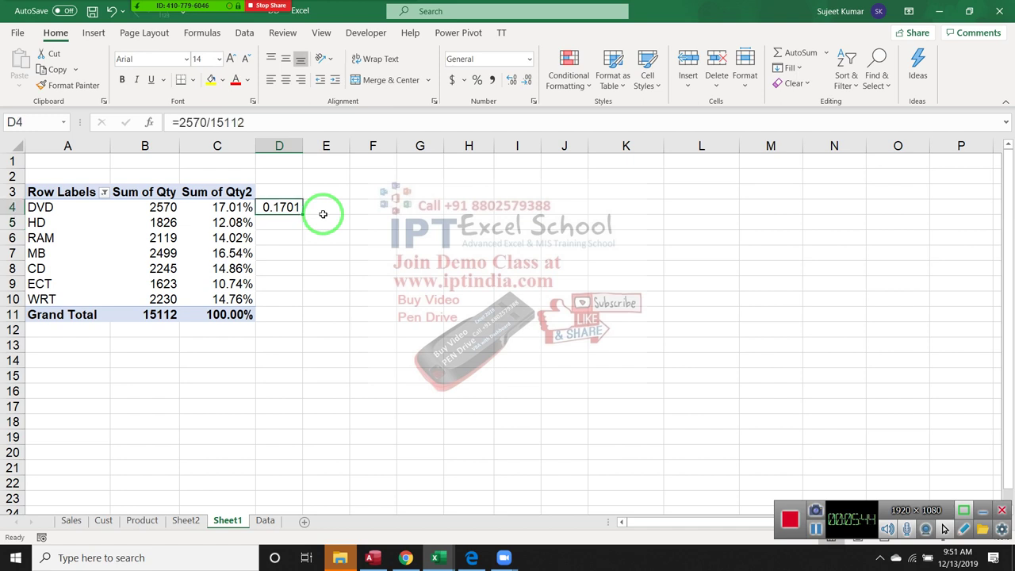
key(Down)
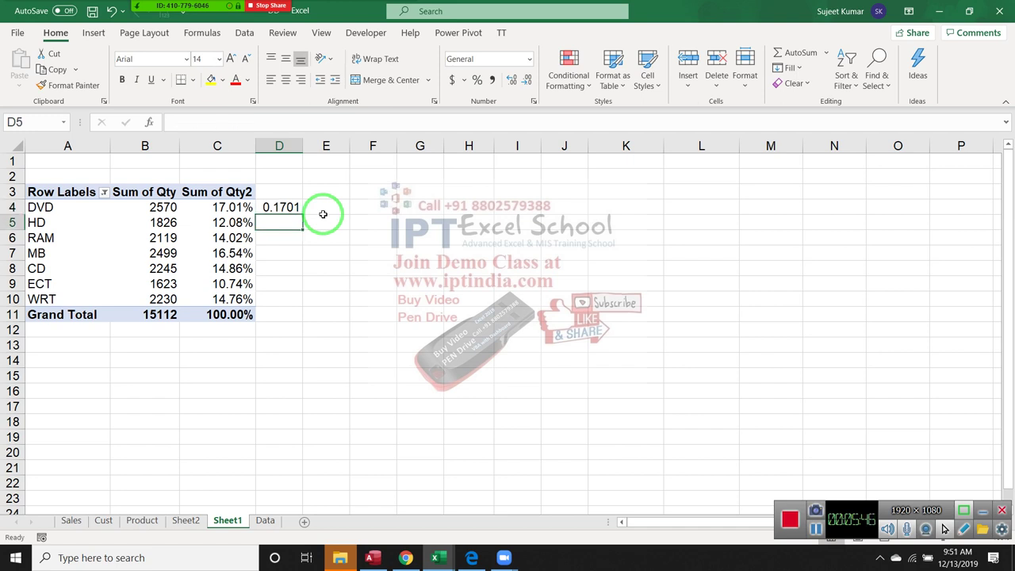
text(=1826/1)
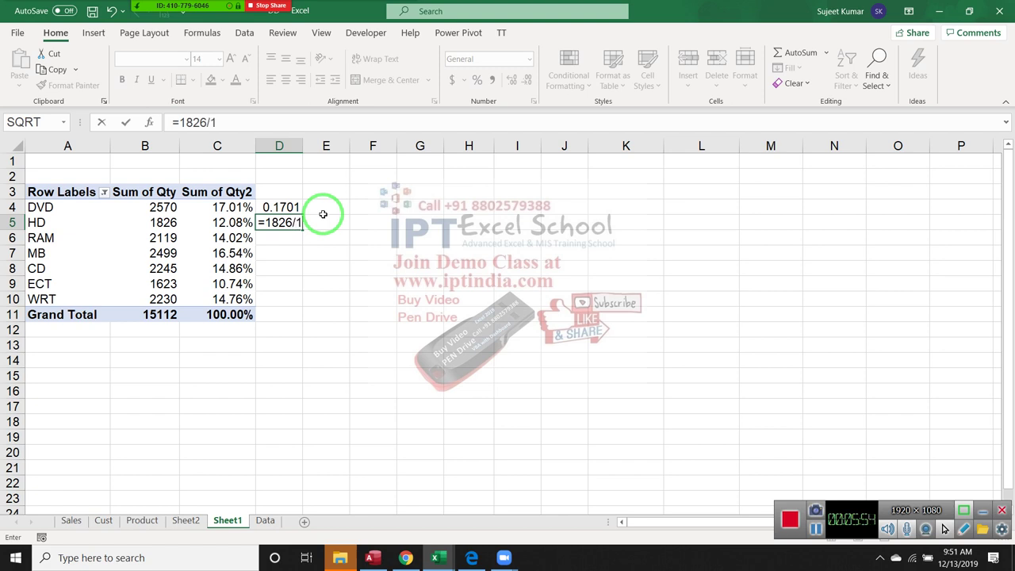
text(2)
key(Return)
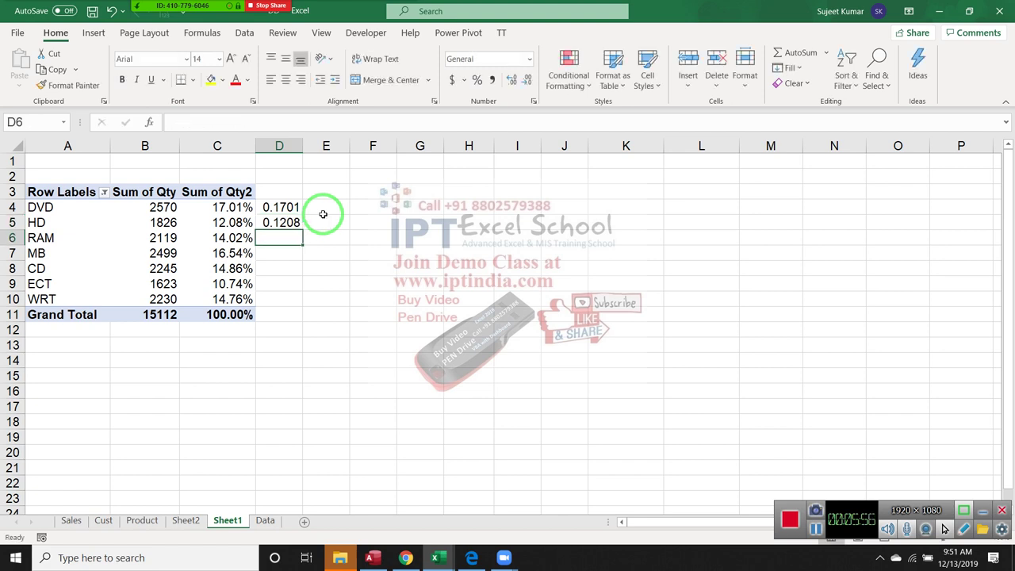
key(Up)
key(Up)
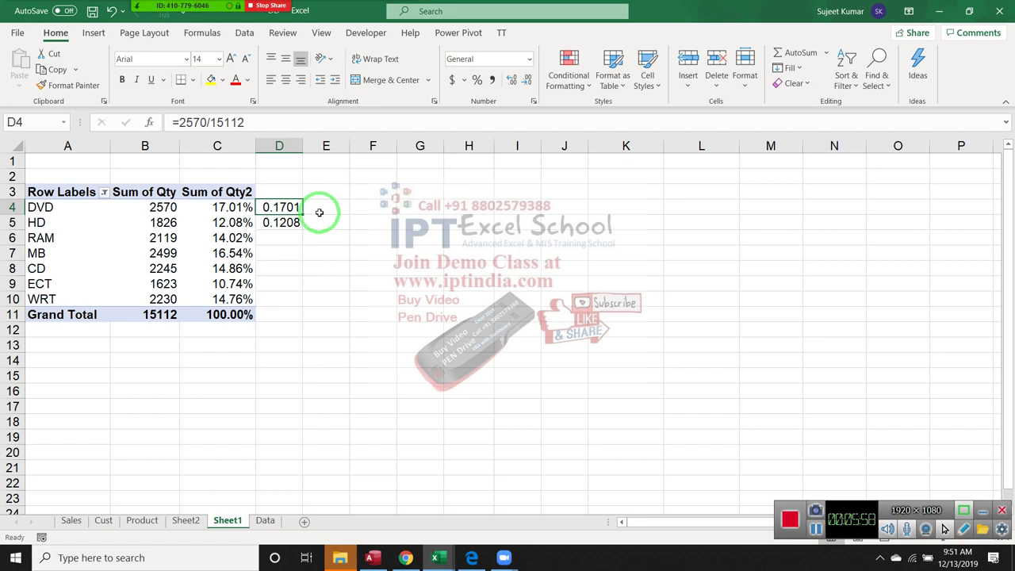
drag(289, 210, 289, 230)
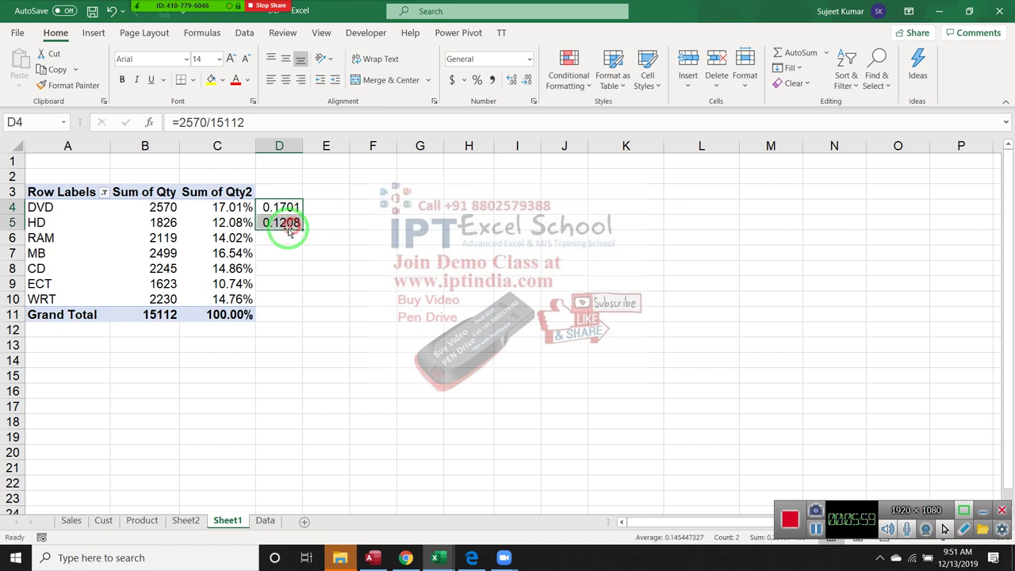
click(192, 227)
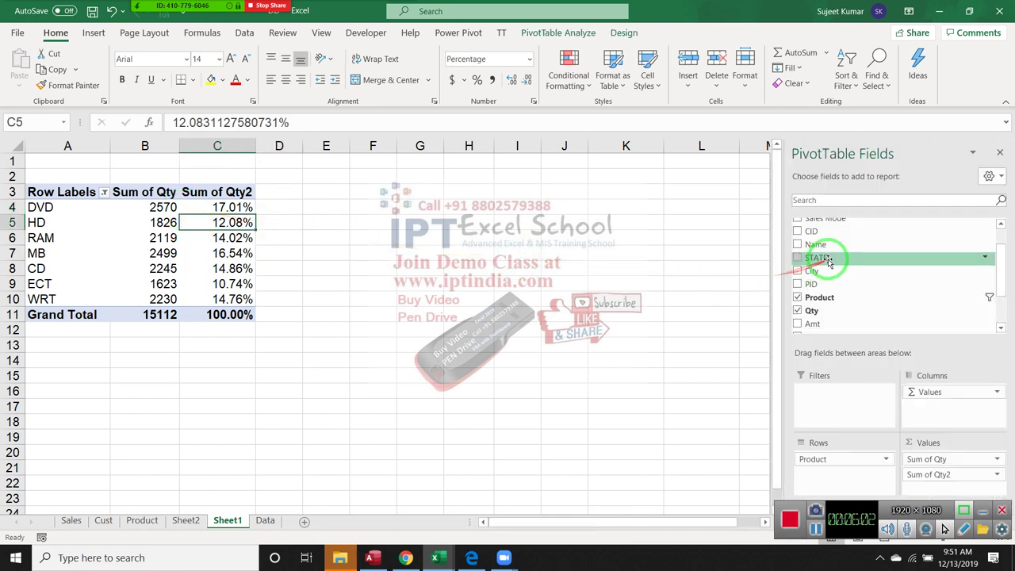
Step: Nest Name under Product in the pivot rows and select DVD's per-name values
drag(812, 245, 853, 460)
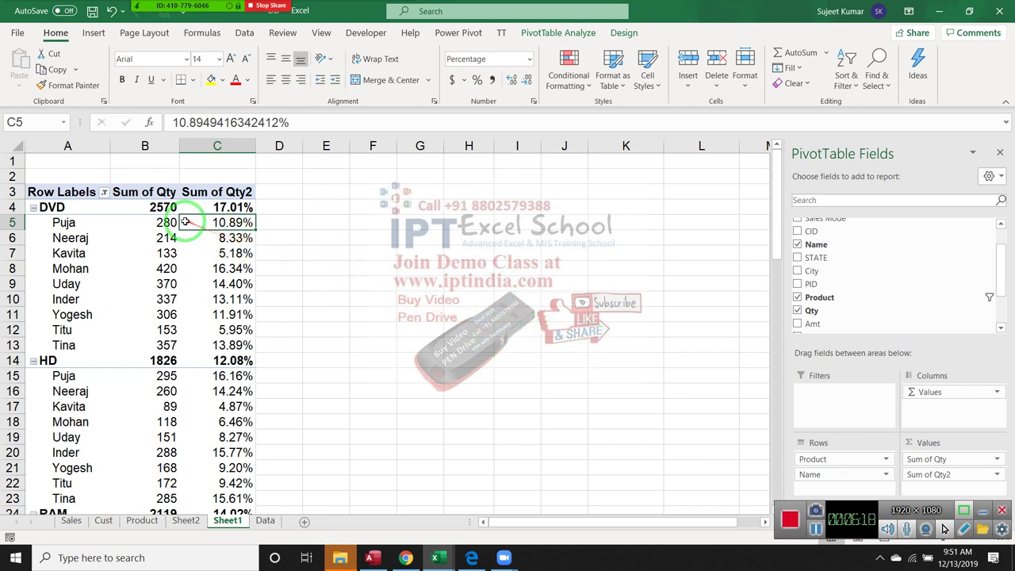
mouse_move(163, 222)
mouse_down()
mouse_move(156, 358)
mouse_move(222, 210)
mouse_move(232, 346)
mouse_up()
click(155, 358)
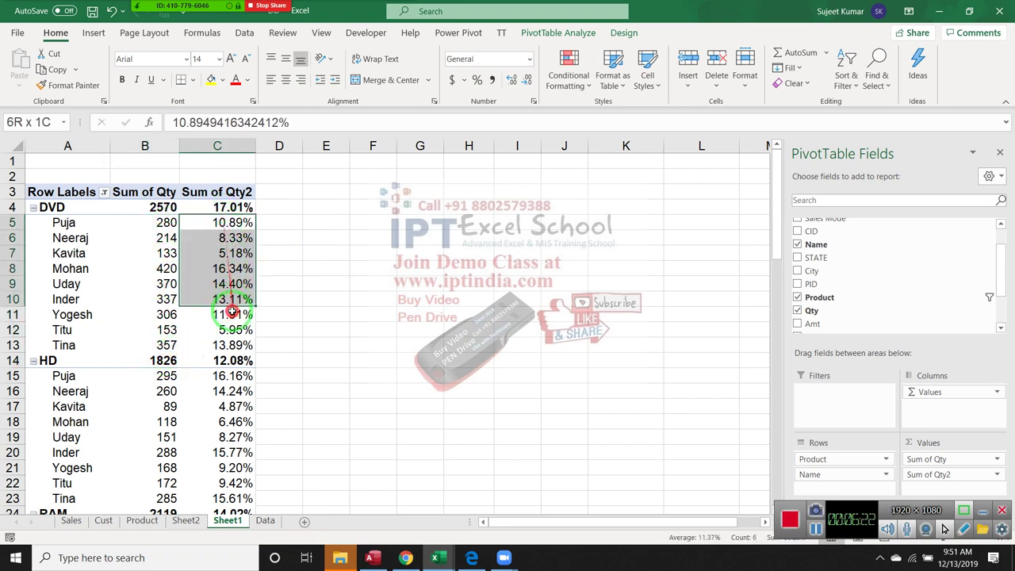
Step: Close the field list and select DVD's per-name quantities and HD's total in B14
click(999, 152)
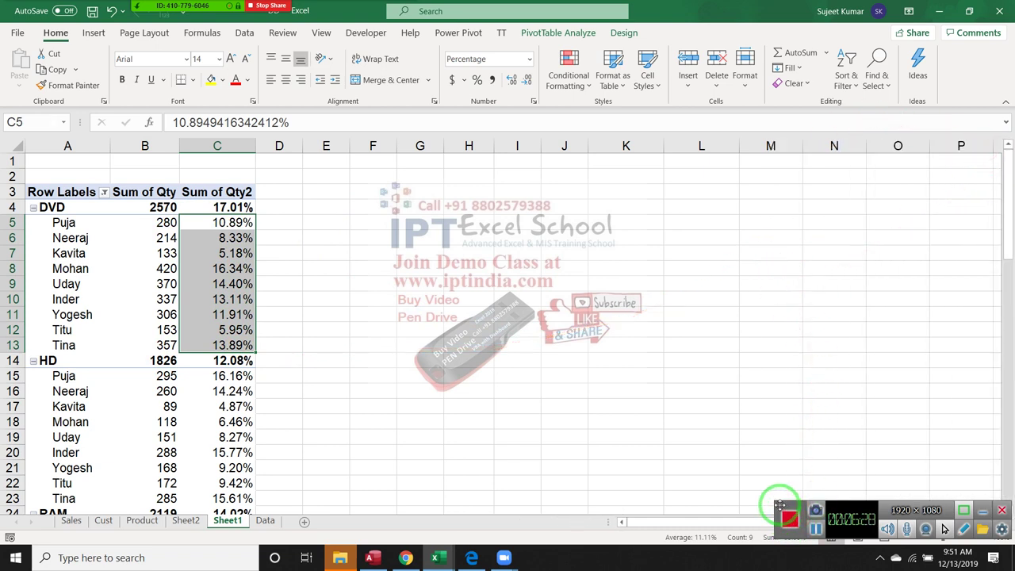
drag(780, 505, 774, 468)
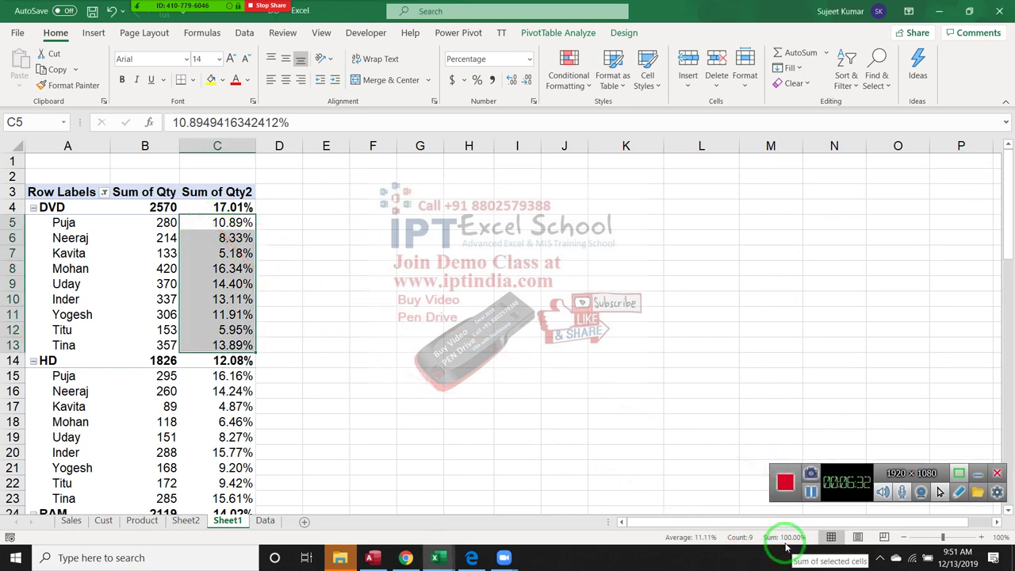
drag(150, 223, 153, 297)
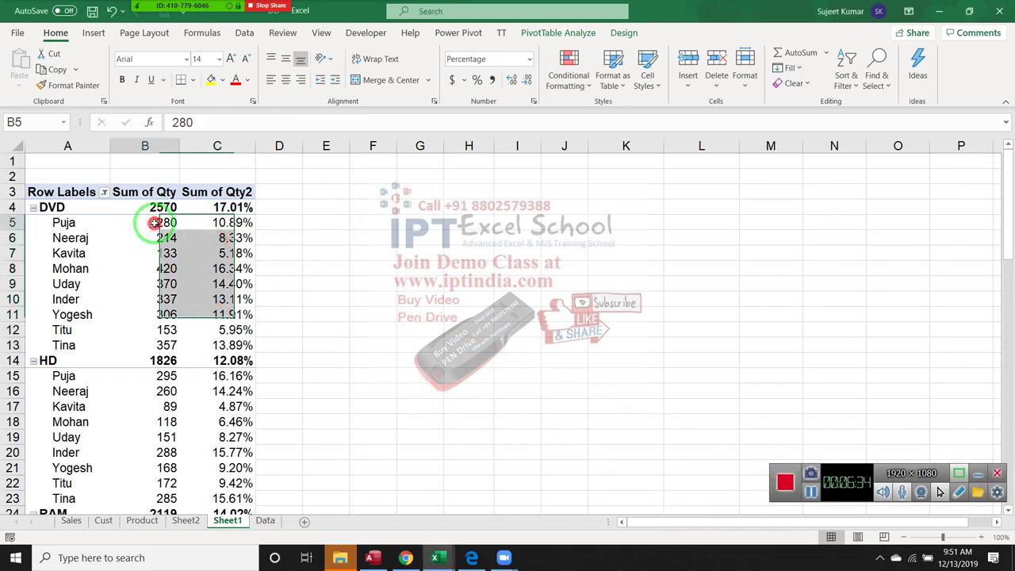
click(164, 360)
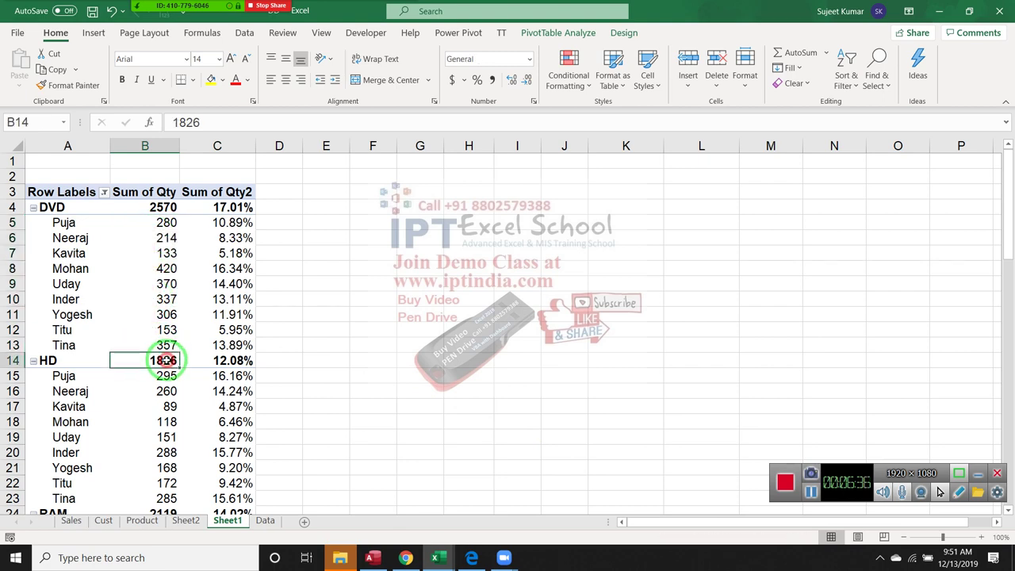
scroll(183, 383, down, 5)
scroll(183, 382, up, 5)
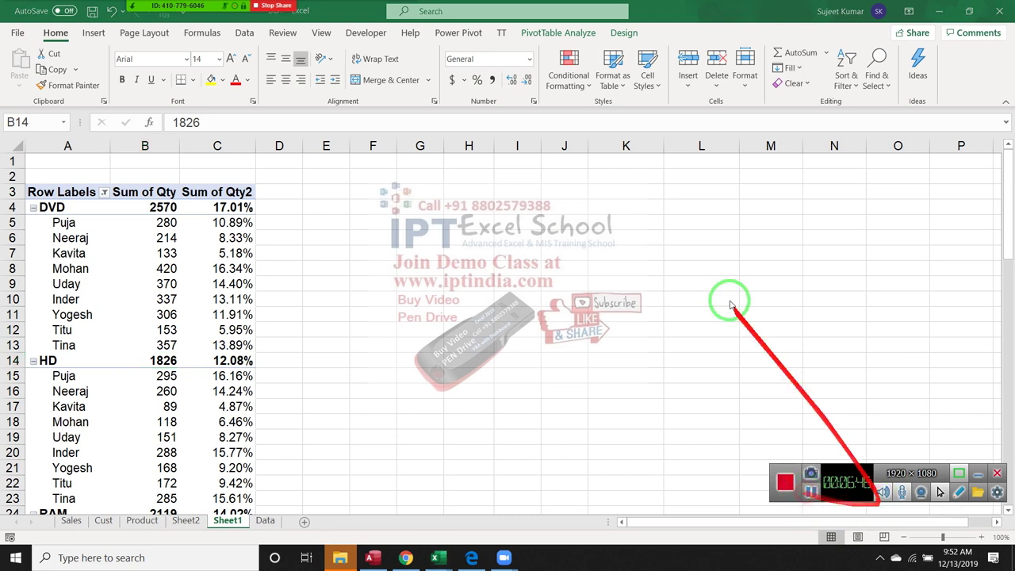
Step: Review the per-name Sum of Qty2 percentages, such as Puja's 10.89% share of DVD
mouse_move(182, 8)
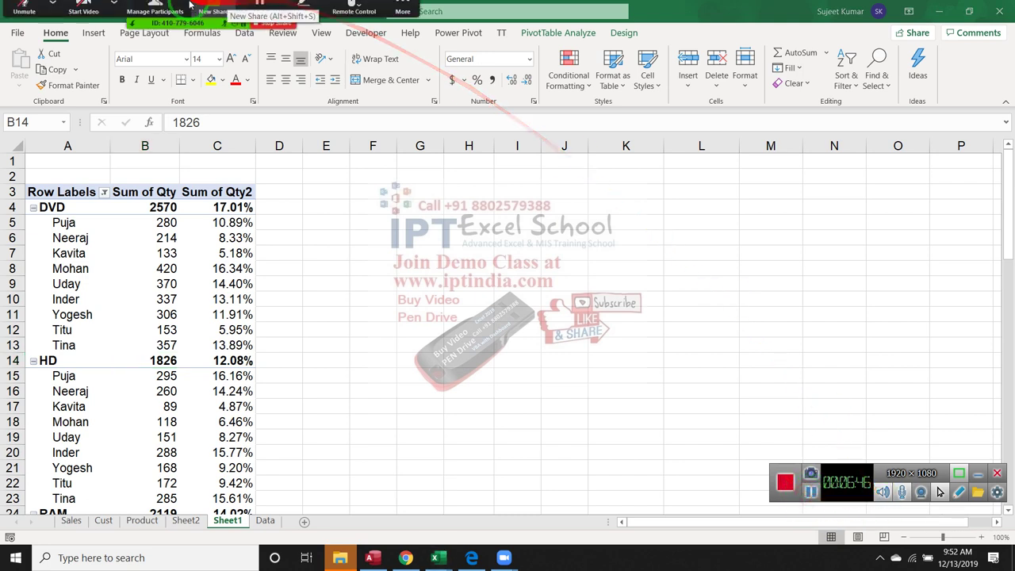
click(230, 238)
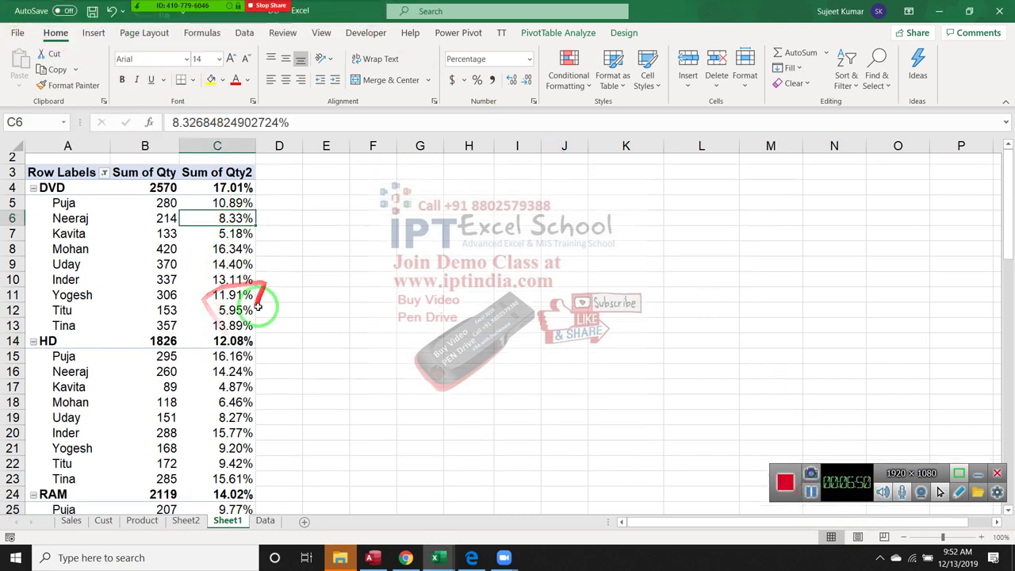
scroll(248, 301, down, 3)
scroll(252, 328, down, 8)
scroll(251, 331, down, 5)
scroll(251, 331, down, 8)
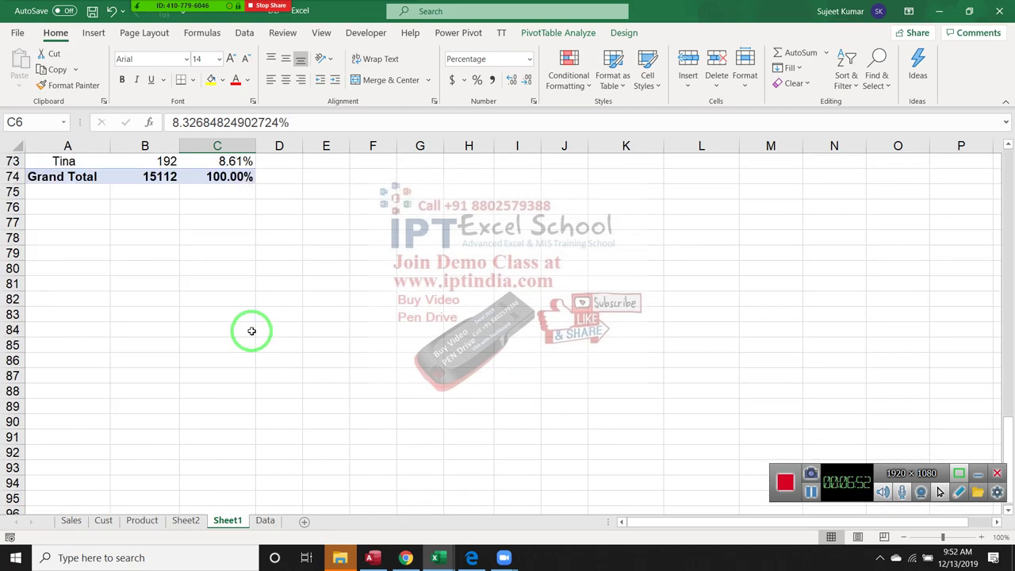
scroll(249, 317, up, 4)
scroll(249, 317, up, 7)
scroll(251, 322, up, 11)
scroll(249, 321, up, 2)
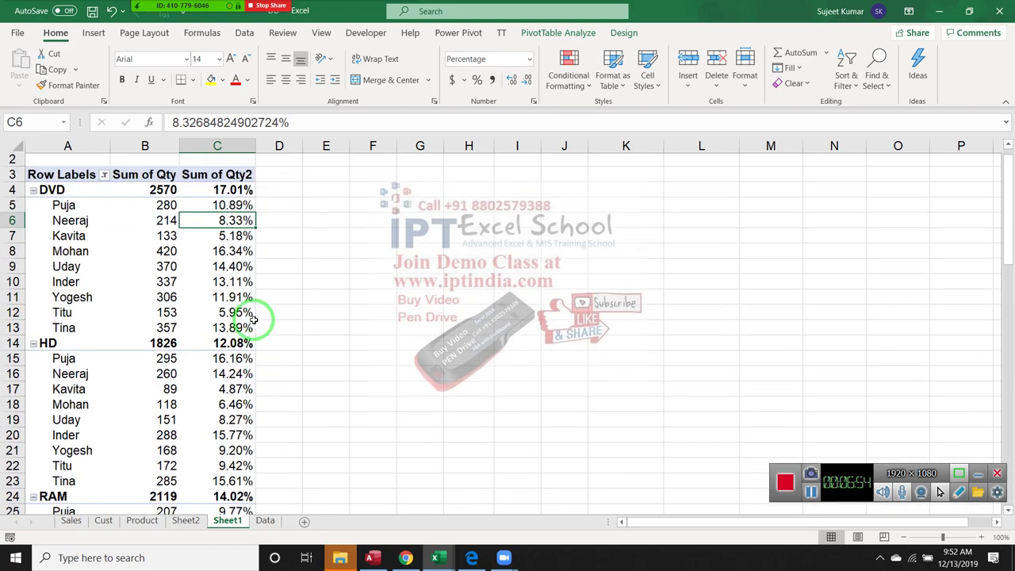
click(238, 299)
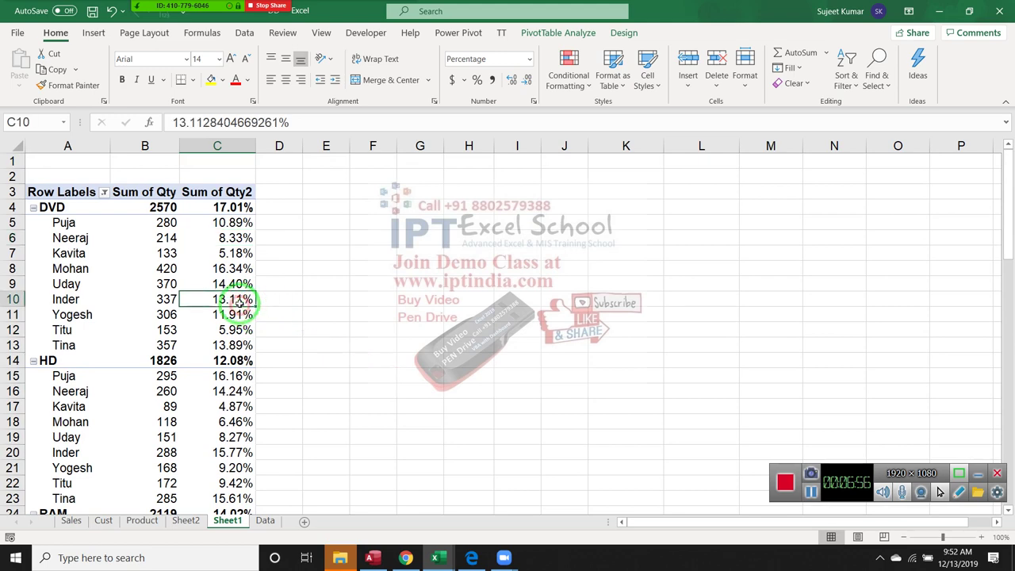
click(547, 32)
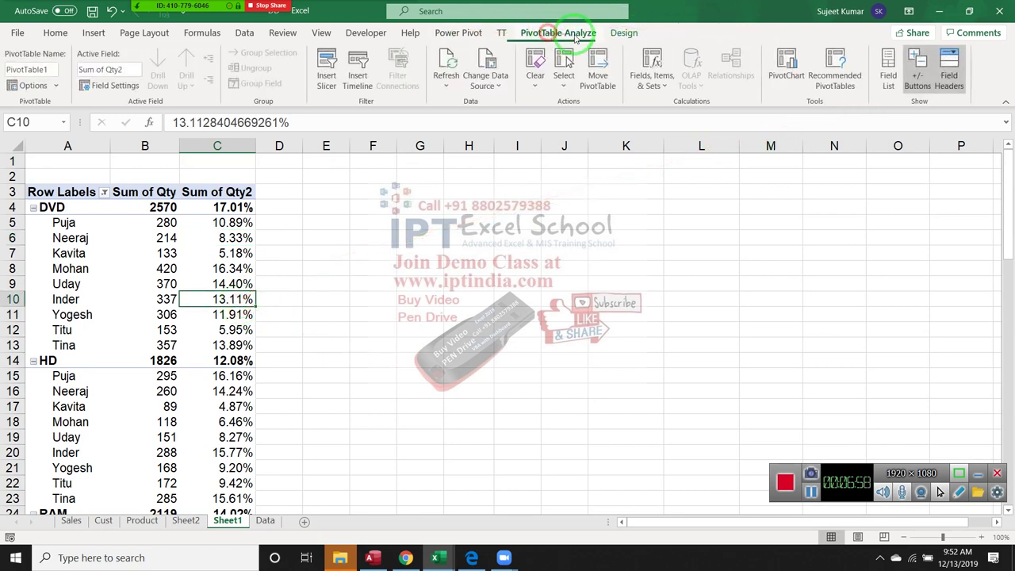
Step: Move Product into the report filter and set Sum of Qty2 to Running Total In
click(888, 69)
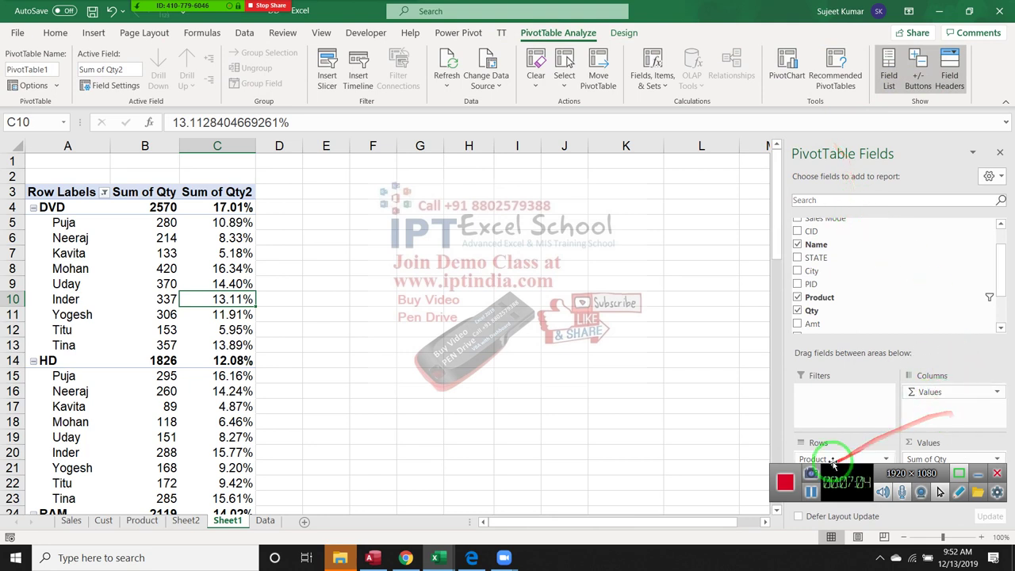
drag(832, 462, 841, 401)
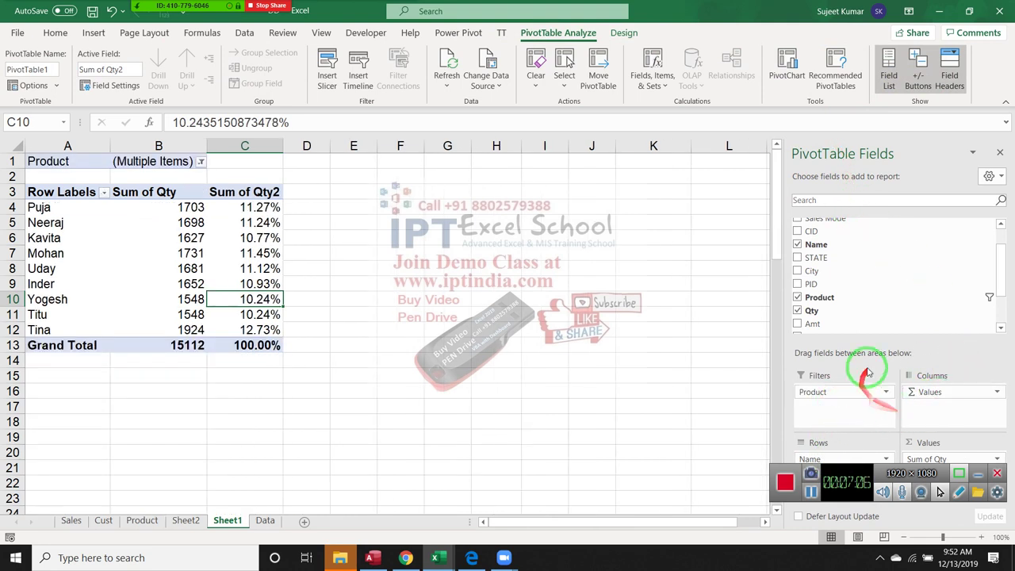
double_click(257, 192)
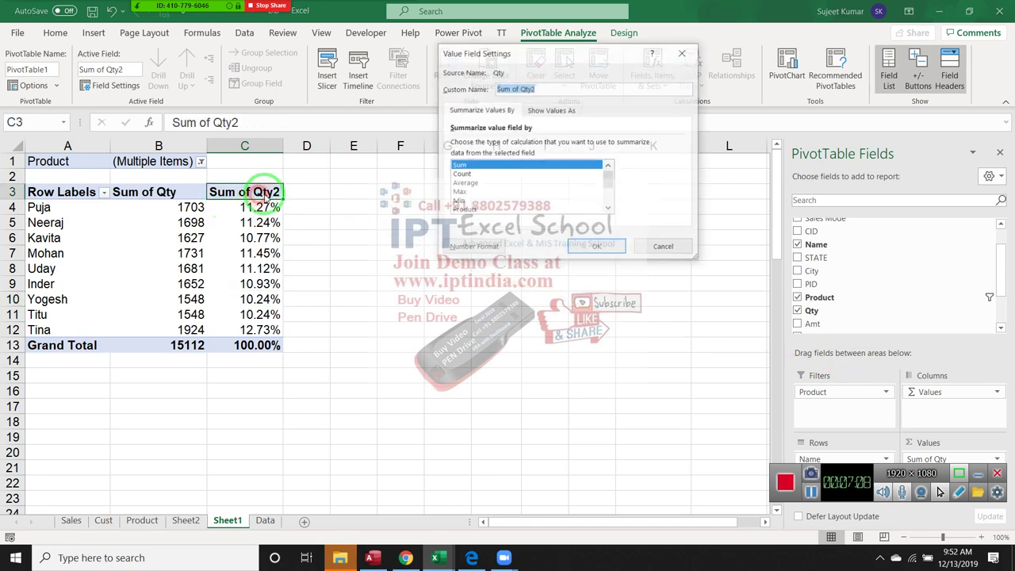
click(545, 109)
click(503, 107)
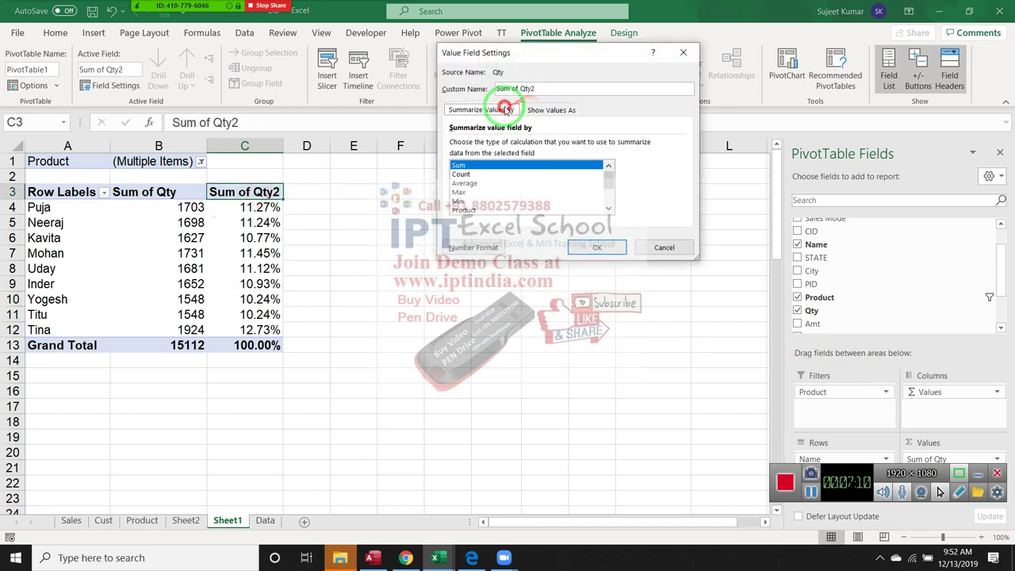
click(547, 109)
click(529, 143)
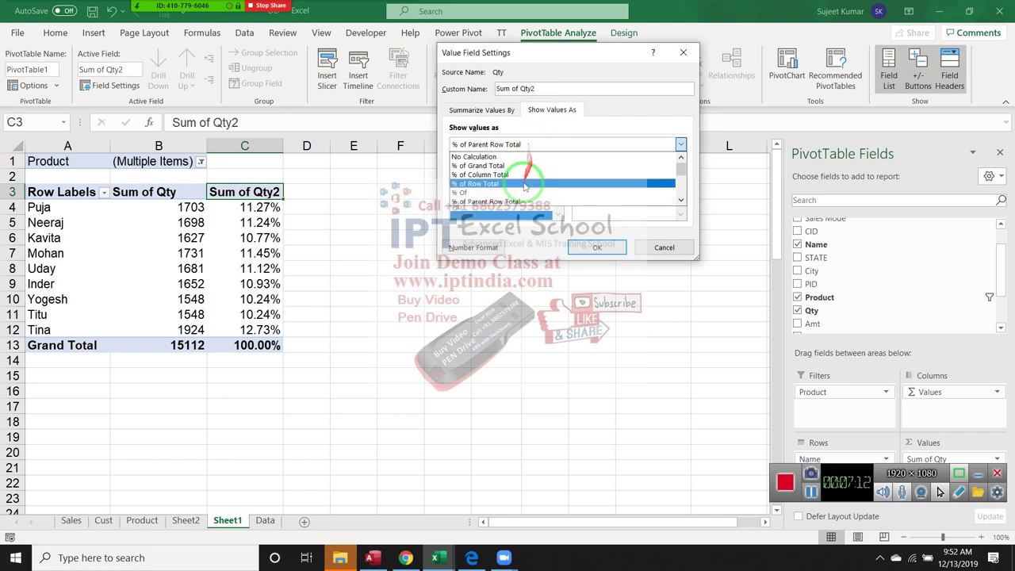
scroll(555, 191, down, 2)
scroll(562, 200, down, 1)
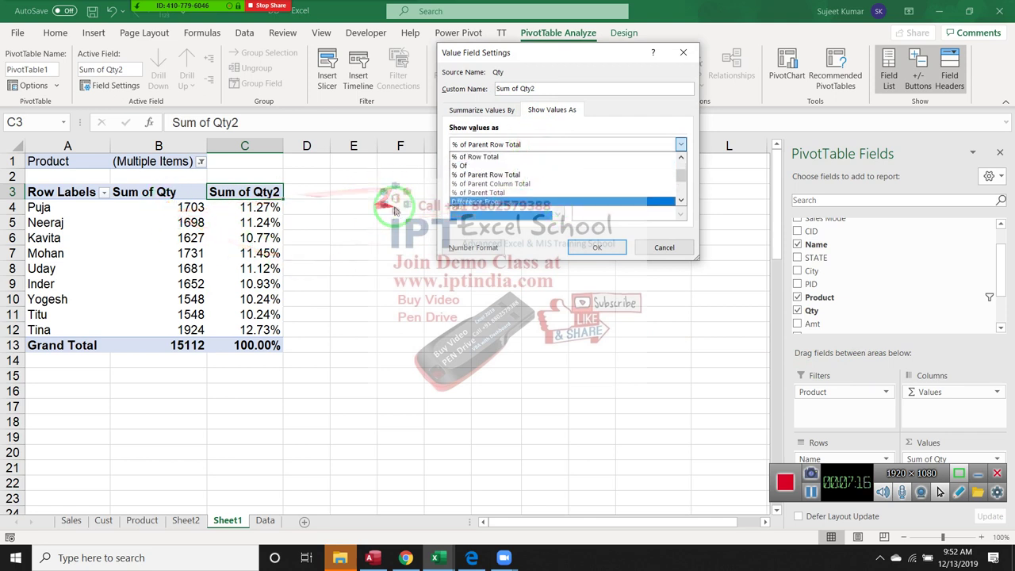
scroll(568, 187, down, 1)
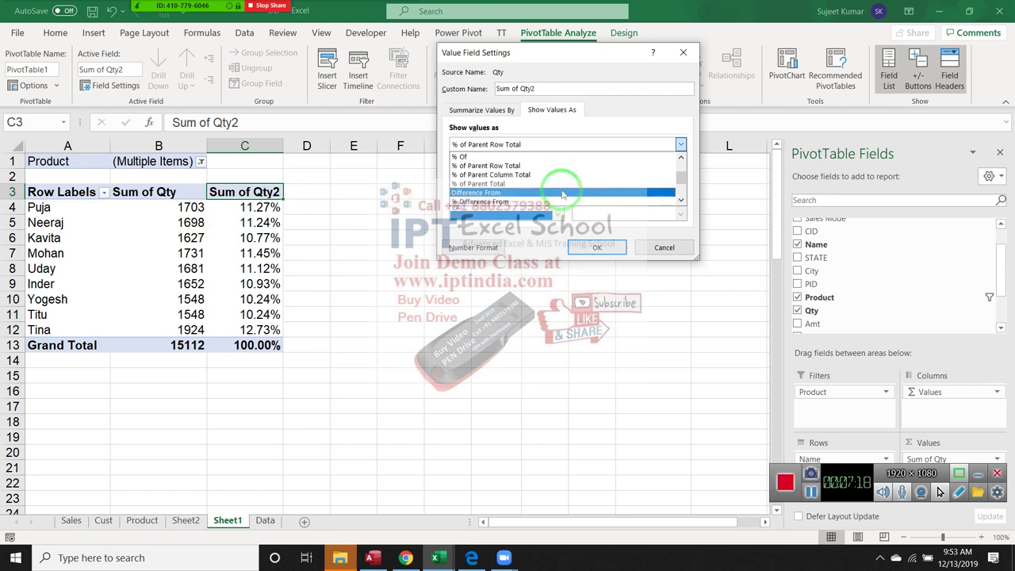
scroll(560, 203, down, 1)
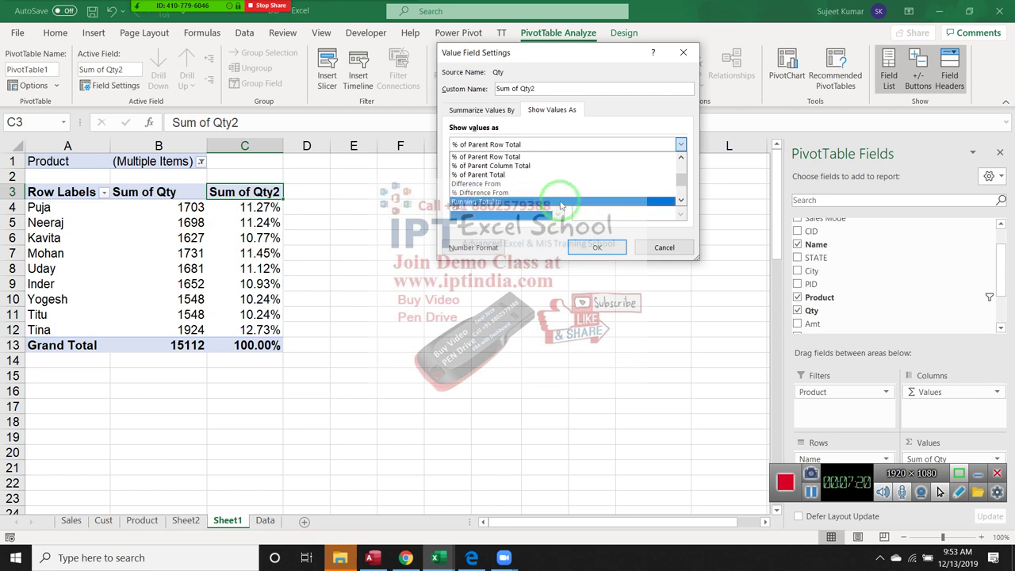
click(560, 203)
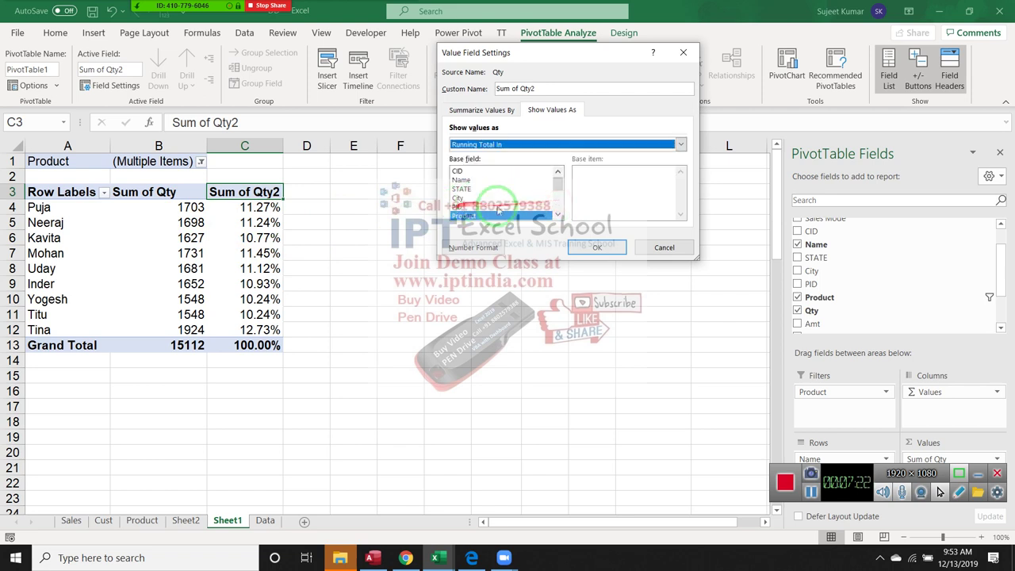
click(596, 247)
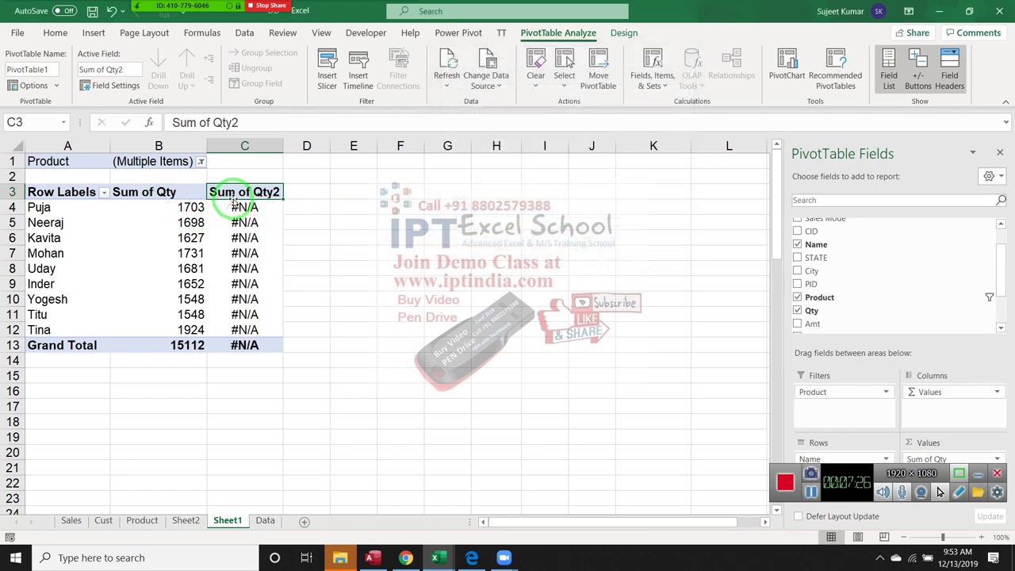
Step: Make Name the base field for the Sum of Qty2 running total
double_click(235, 198)
click(544, 109)
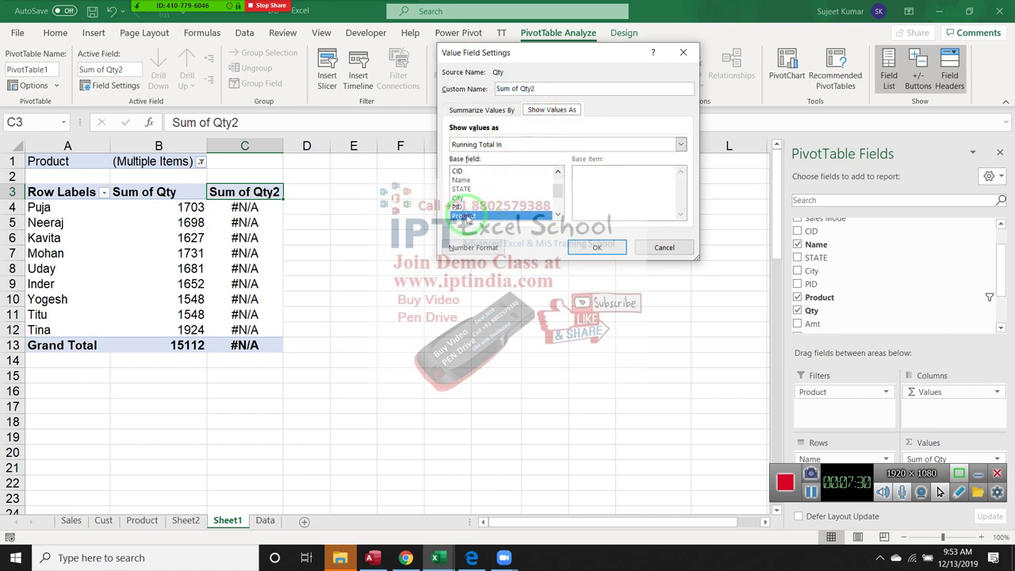
drag(559, 194, 559, 197)
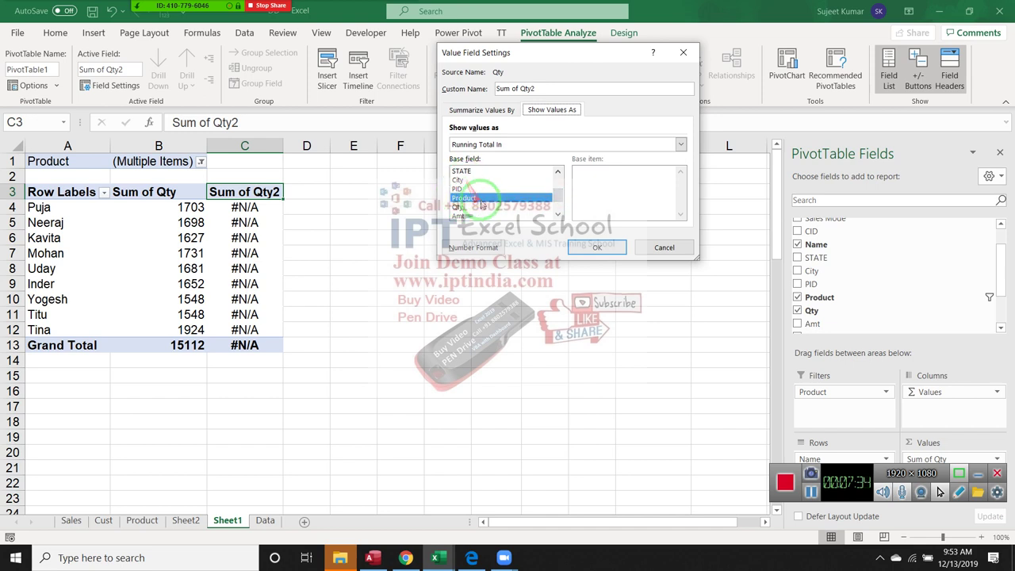
scroll(482, 206, up, 2)
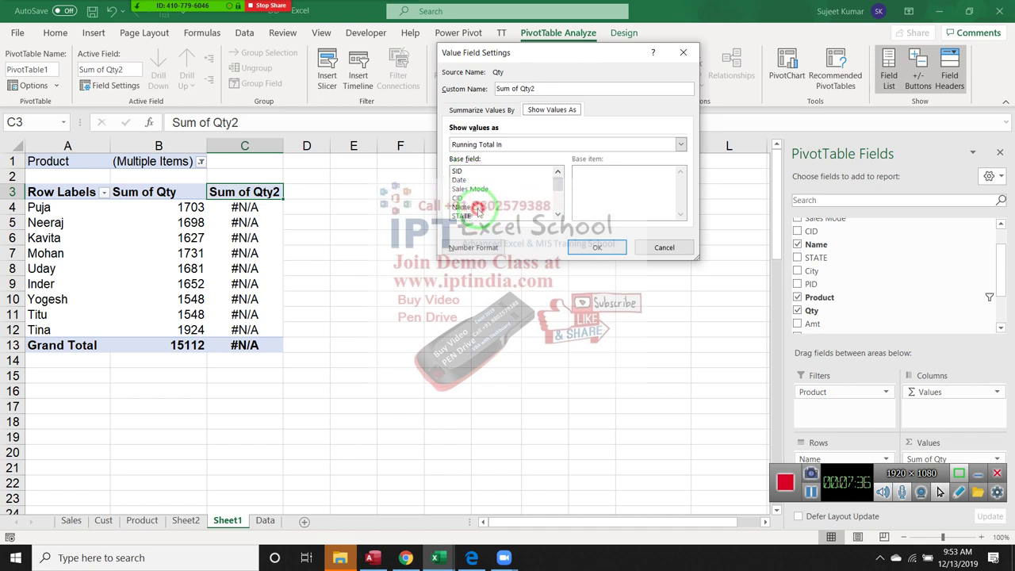
click(478, 207)
click(596, 246)
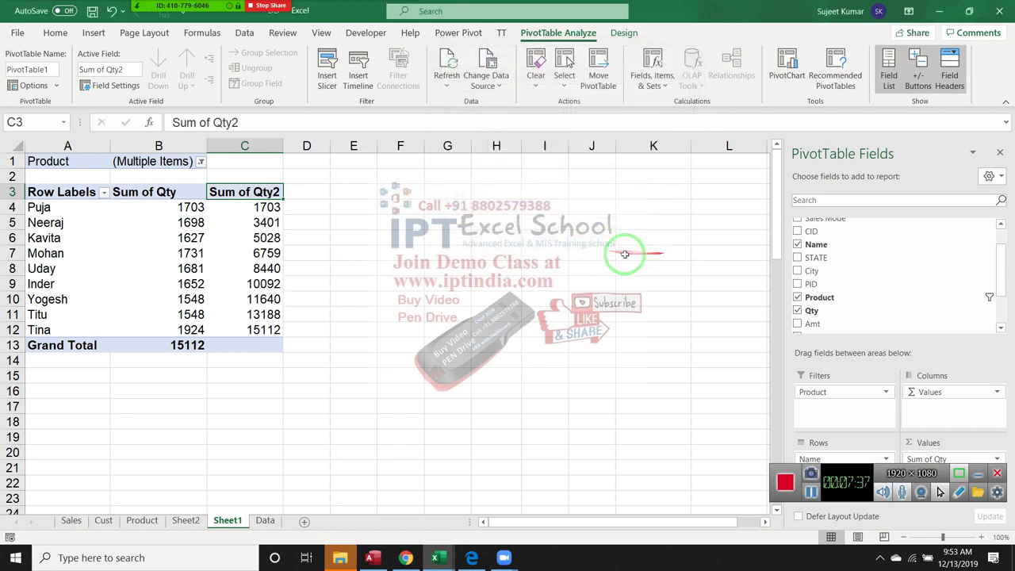
Step: Select the first five Sum of Qty values to verify the running total of 8440
click(189, 207)
drag(192, 222, 191, 208)
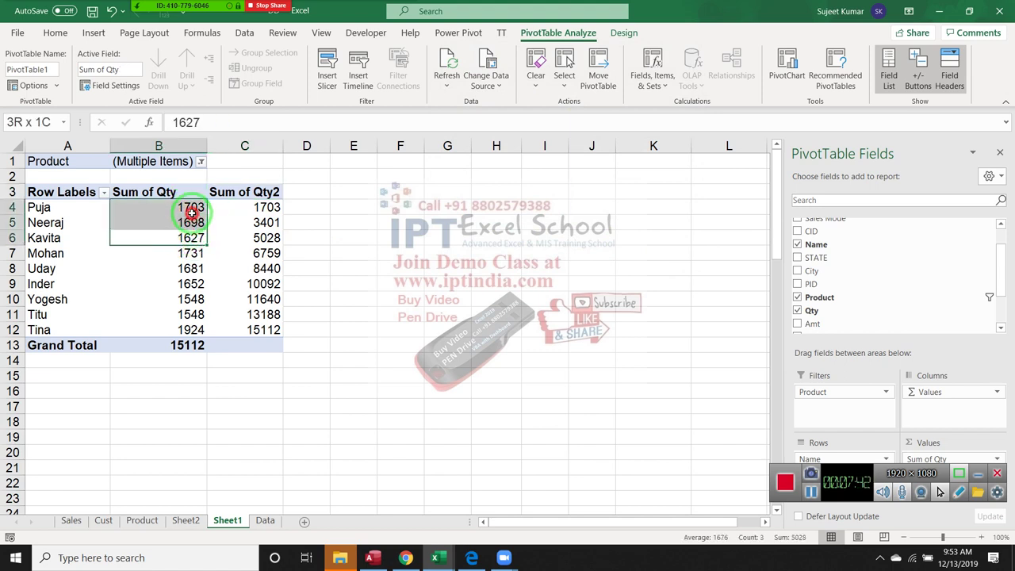
drag(193, 253, 192, 208)
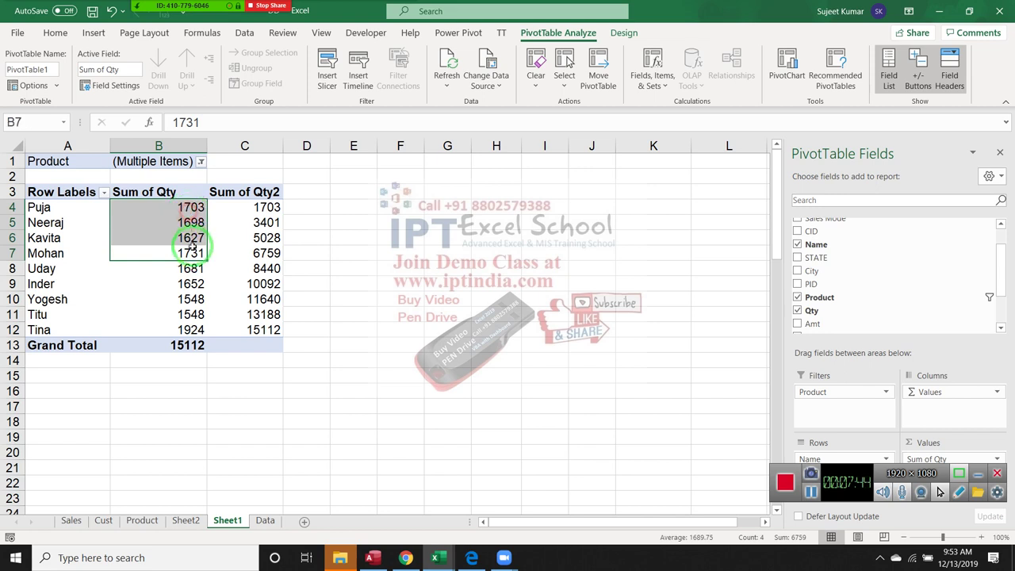
drag(192, 268, 191, 208)
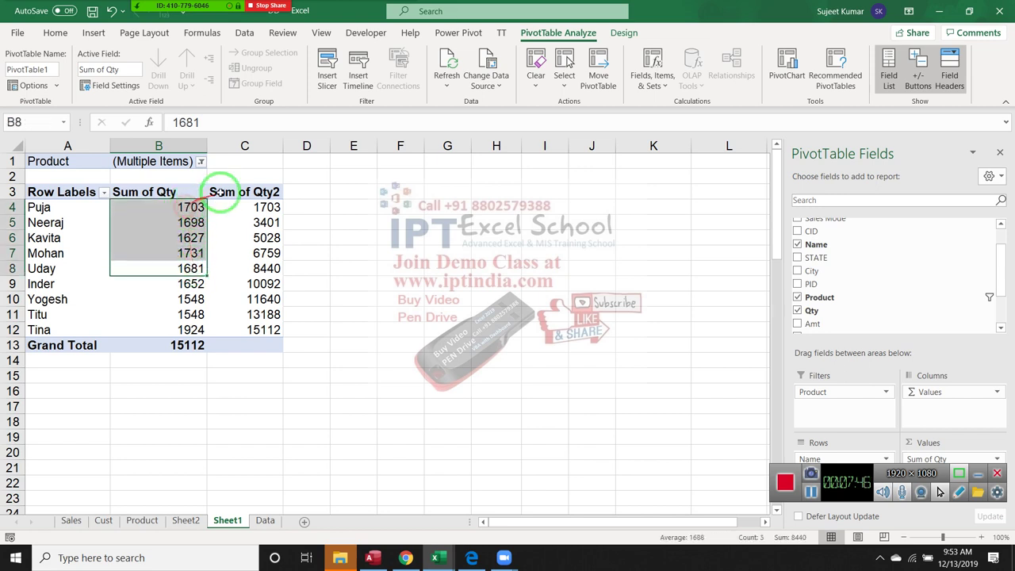
Step: Recheck Sum of Qty2's settings, keeping Running Total In, and close the field list
double_click(236, 191)
click(547, 110)
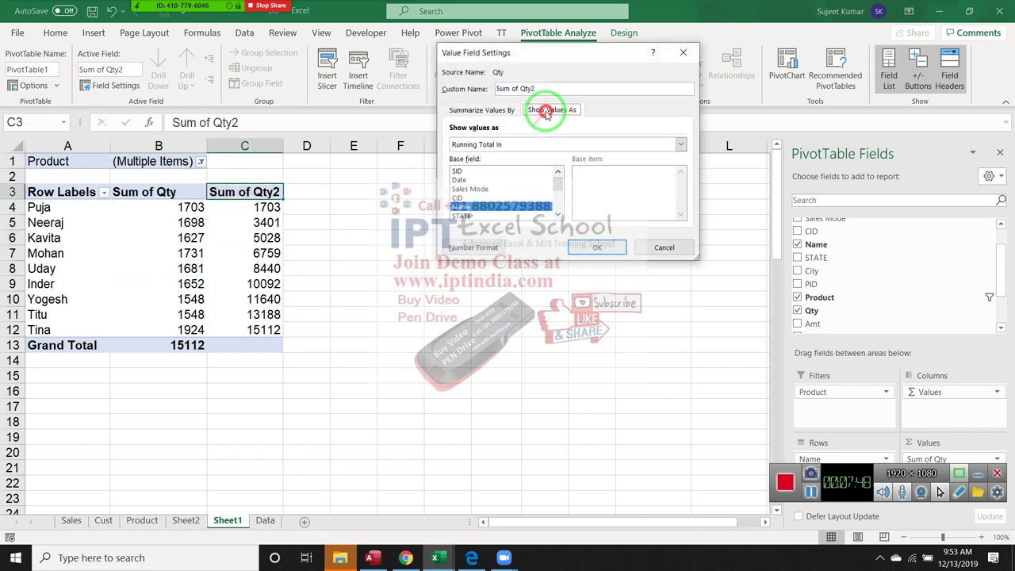
click(529, 145)
scroll(555, 183, up, 1)
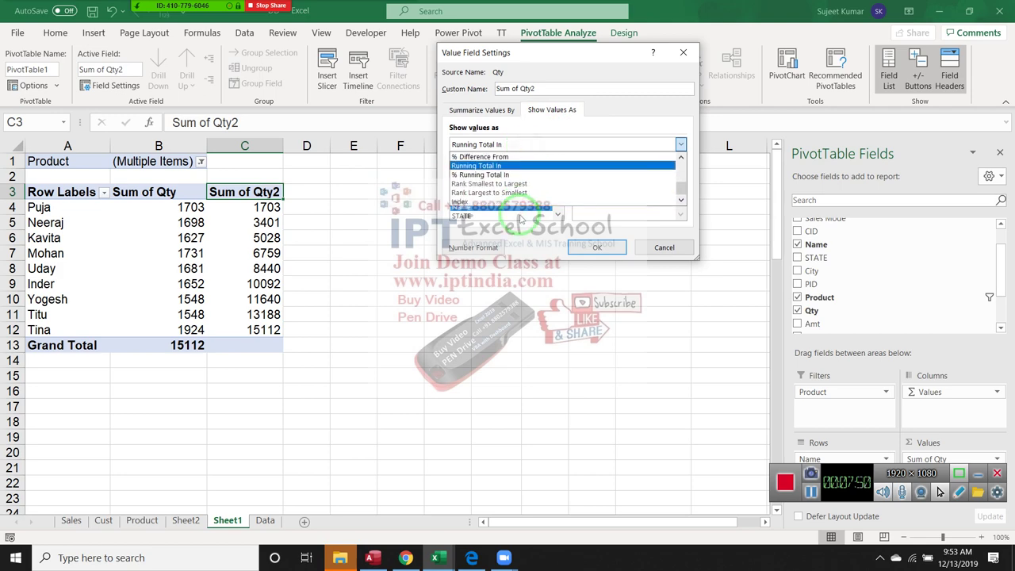
click(693, 57)
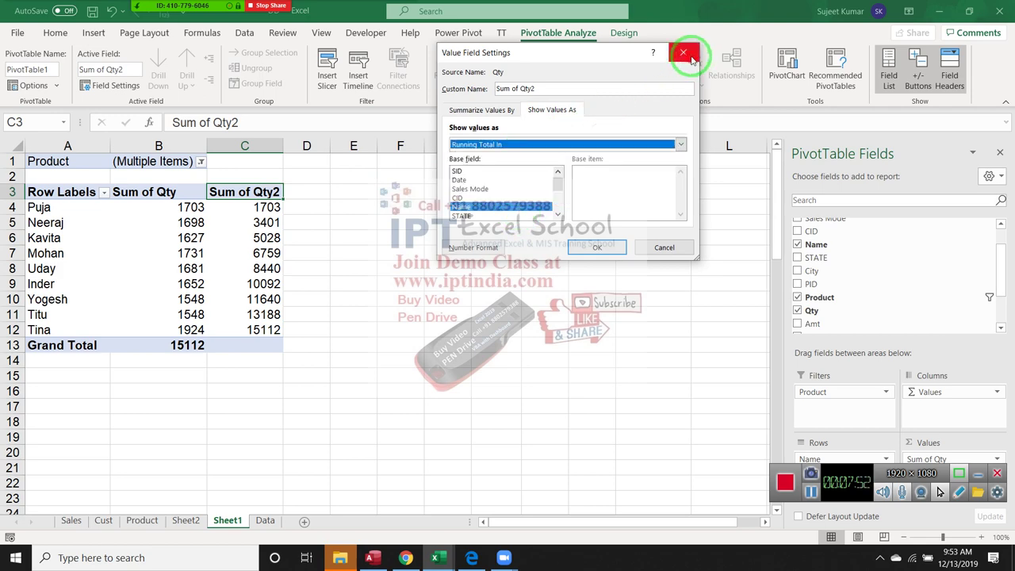
click(679, 55)
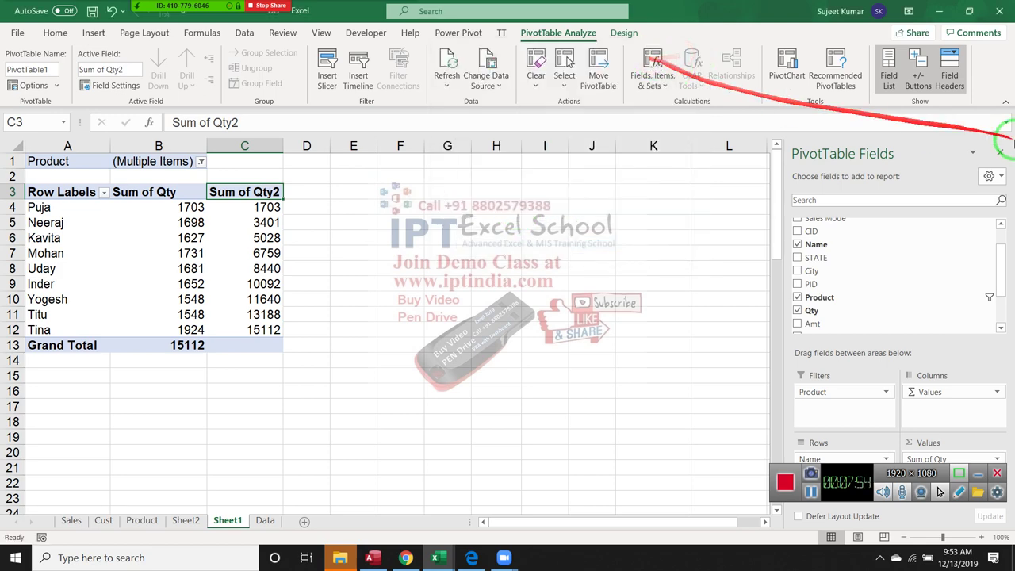
click(1003, 153)
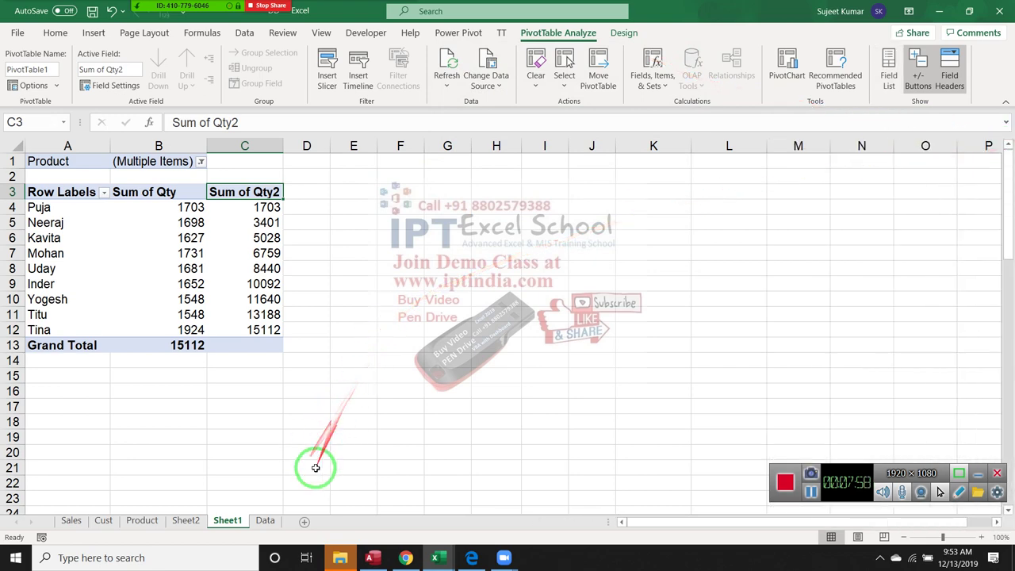
Step: On the Data sheet, clear the unused Total, Tax and GTotal columns L to N
click(266, 519)
click(658, 281)
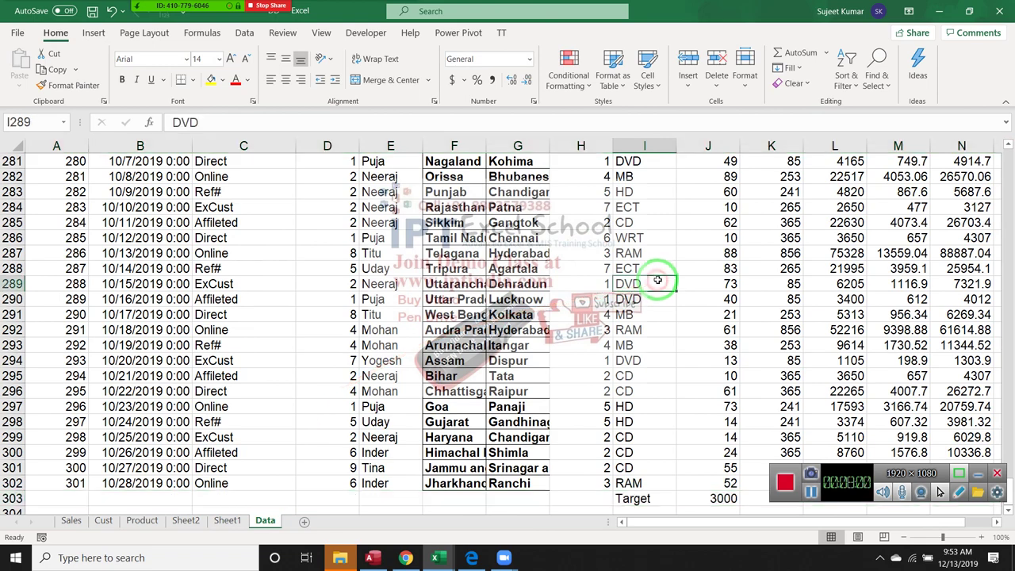
key(ctrl+Up)
key(Right)
key(Right)
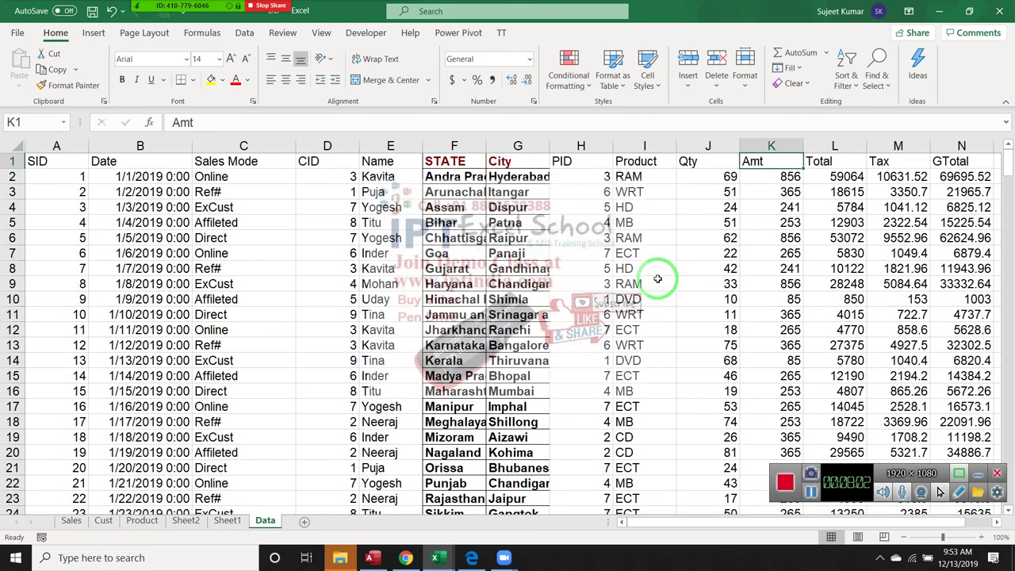
key(Right)
key(Right)
key(Right)
key(Right)
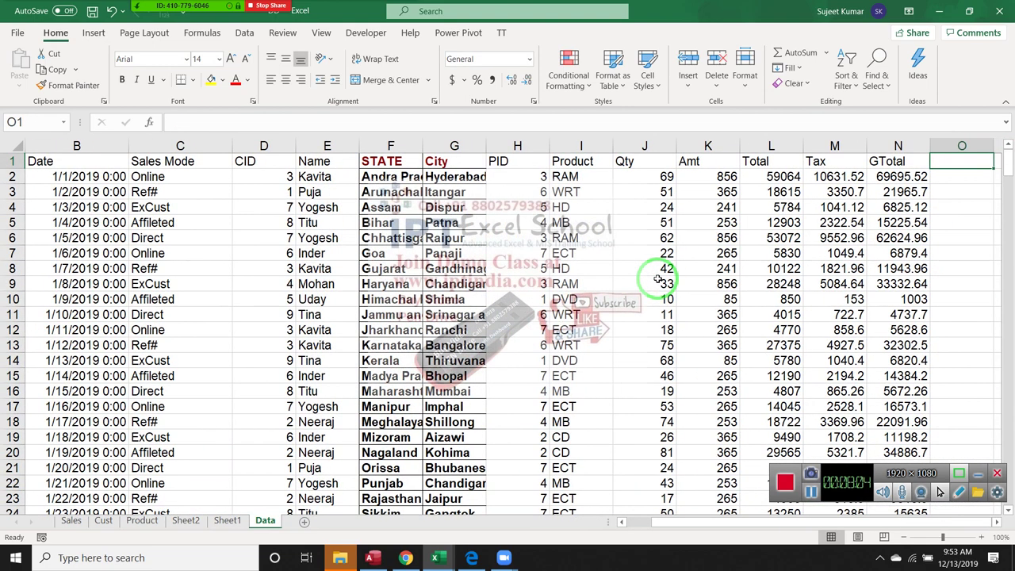
key(Left)
key(Left)
key(Left)
key(Left)
key(Right)
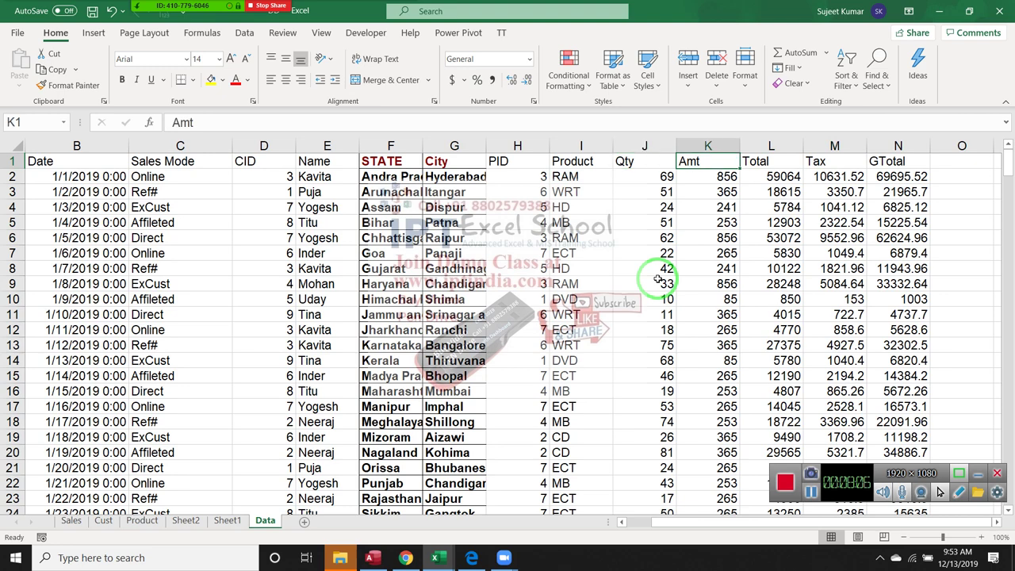
drag(773, 146, 889, 147)
key(Delete)
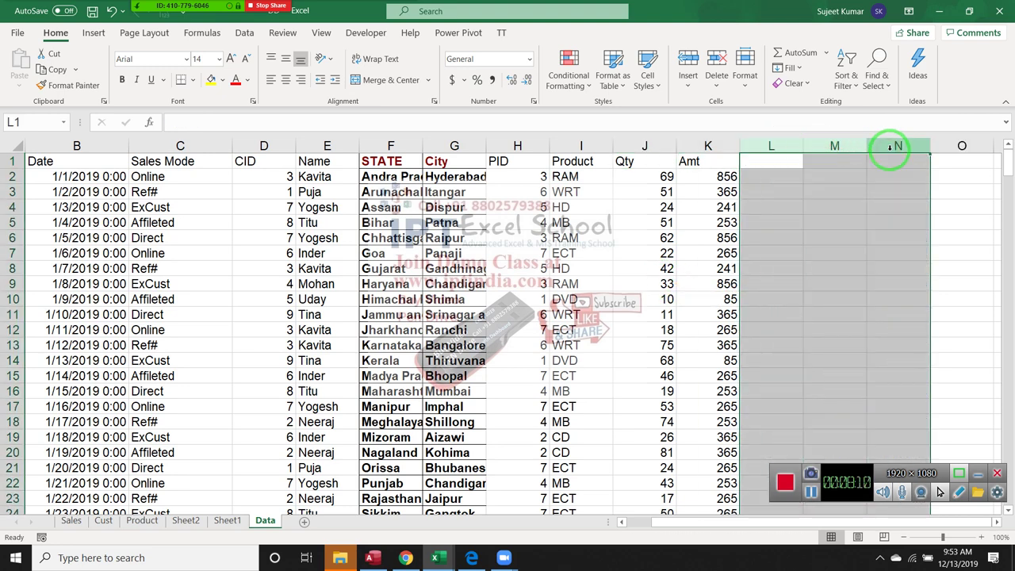
key(Left)
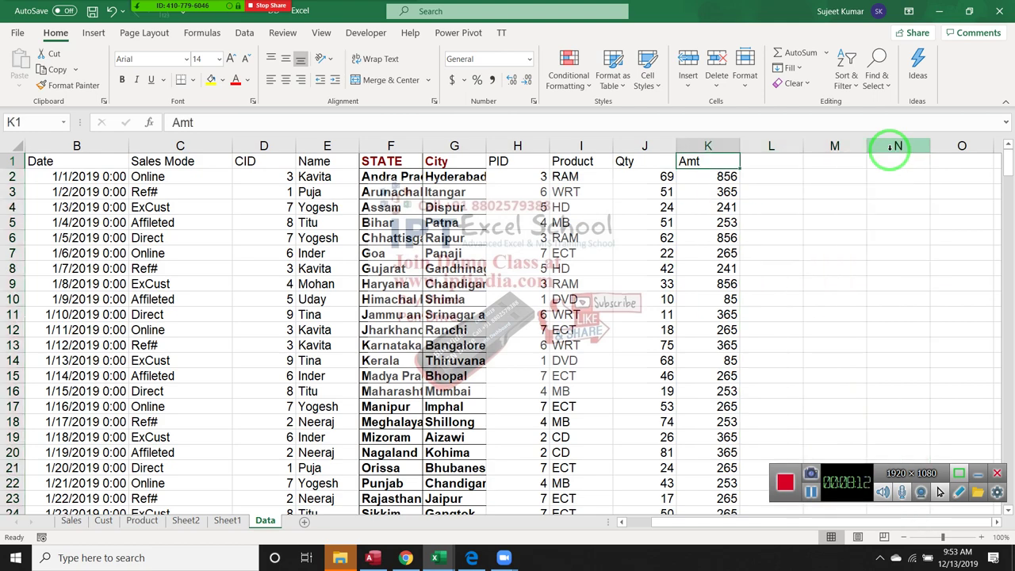
key(ctrl+Home)
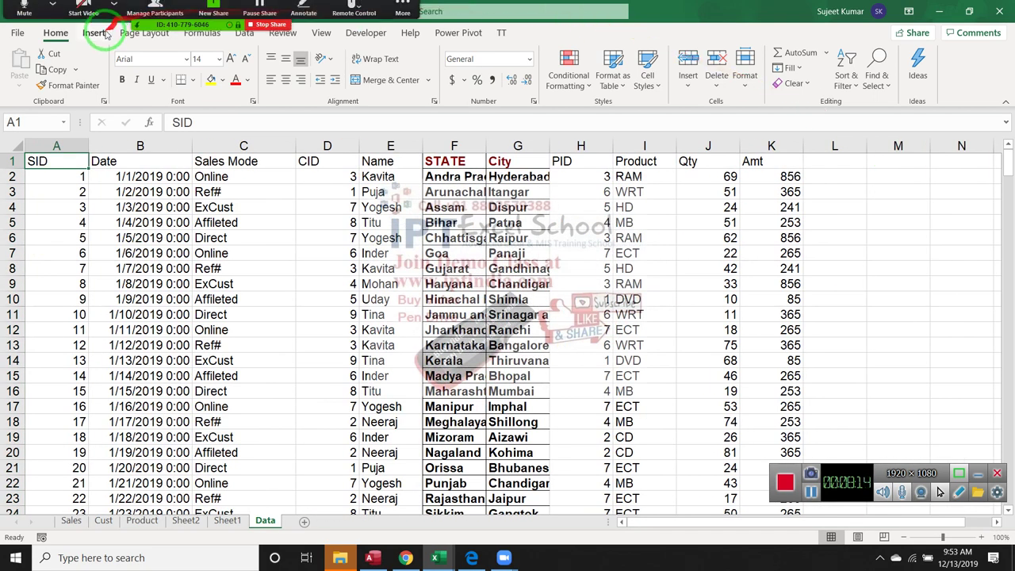
click(93, 33)
Step: Build a new-sheet pivot of Sum of Qty by Name, adding and then removing Amt
click(24, 65)
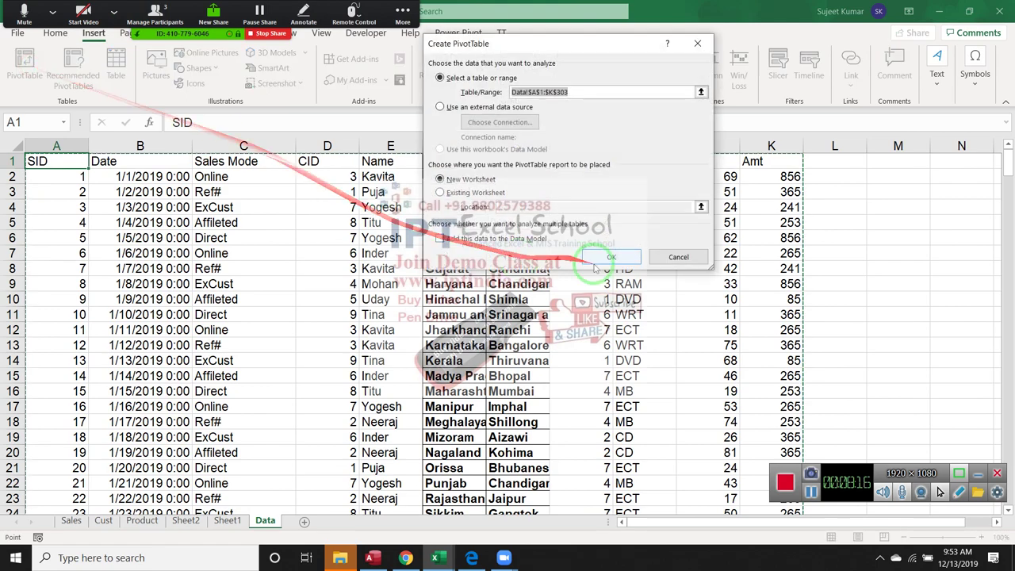
click(600, 260)
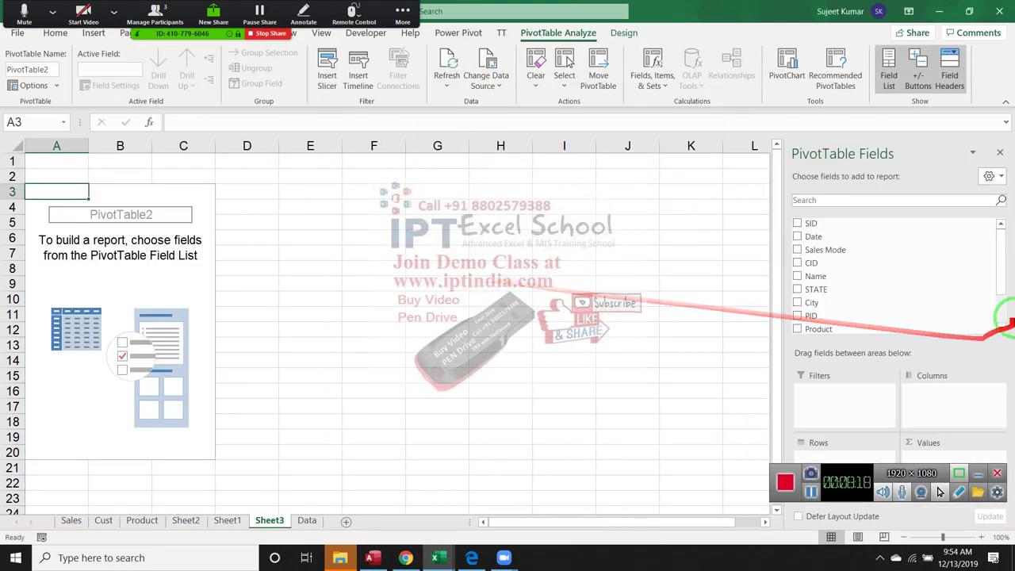
drag(1003, 275, 1000, 295)
mouse_move(817, 233)
mouse_down()
mouse_move(857, 449)
mouse_move(850, 454)
mouse_up()
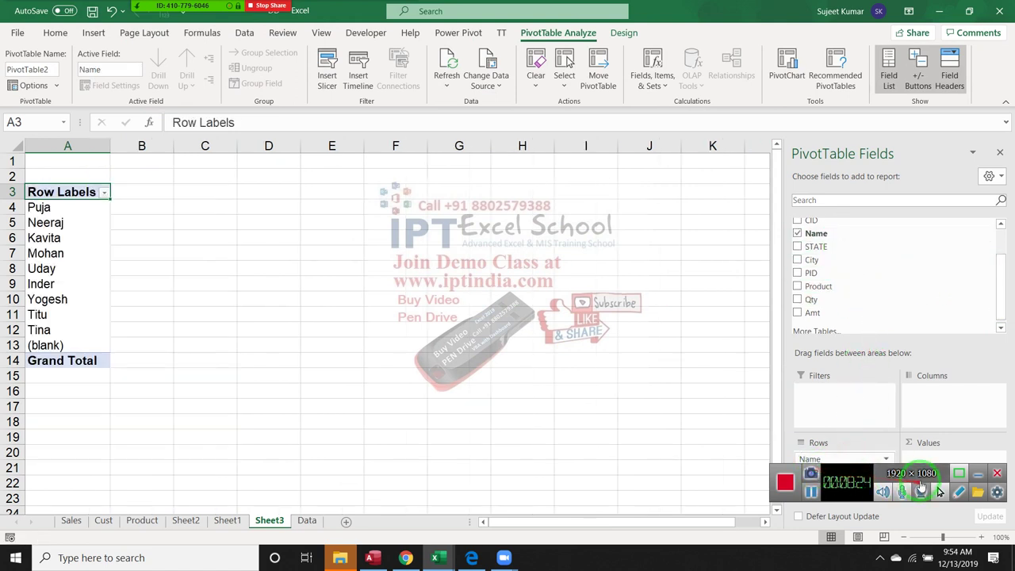
click(976, 474)
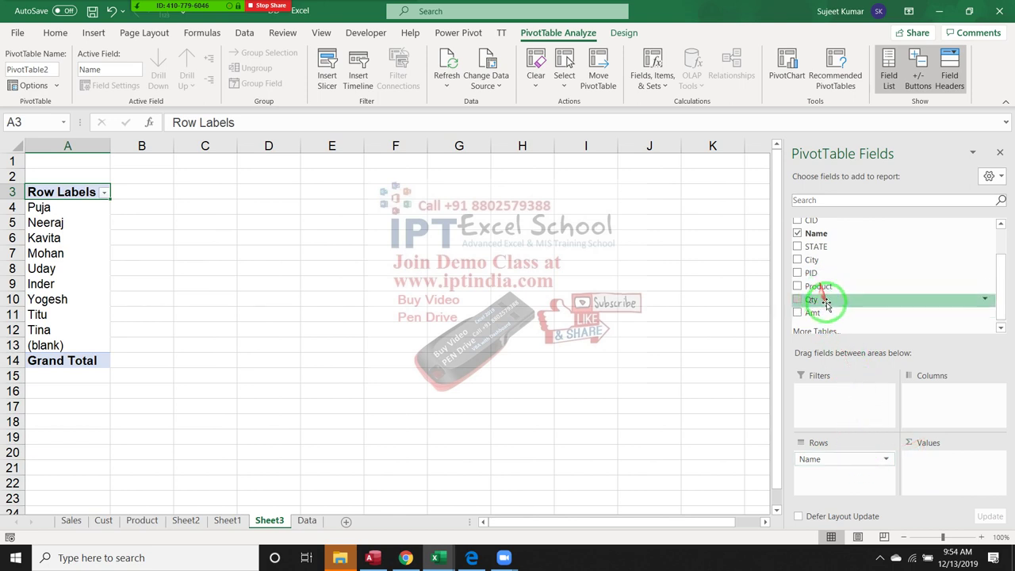
drag(825, 304, 924, 458)
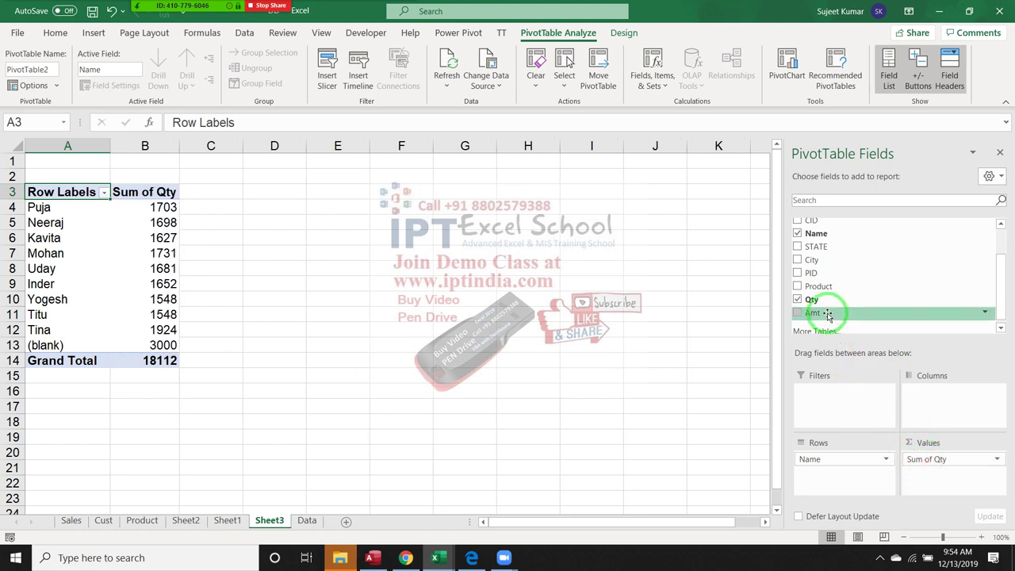
drag(812, 312, 935, 476)
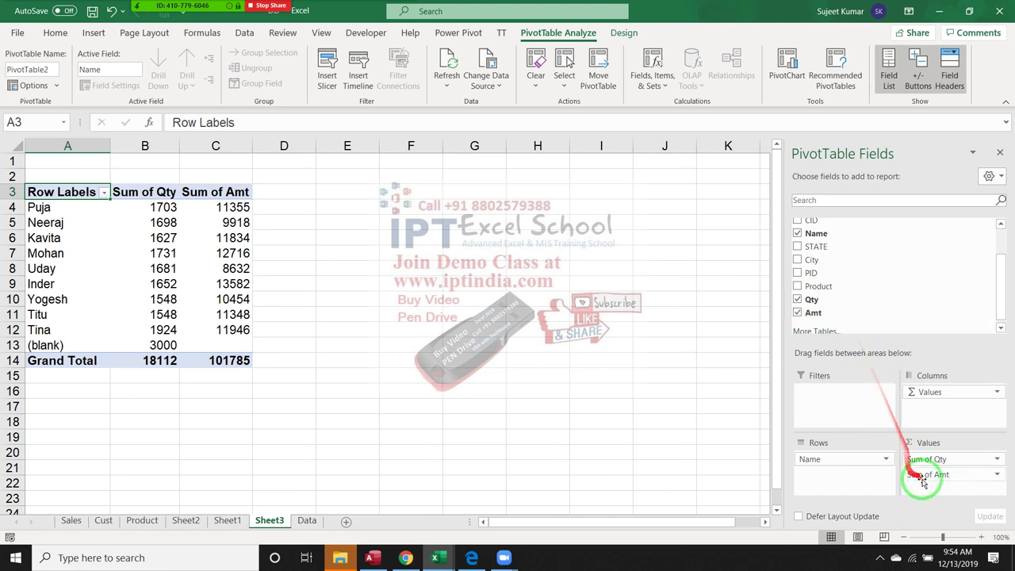
drag(917, 474, 872, 305)
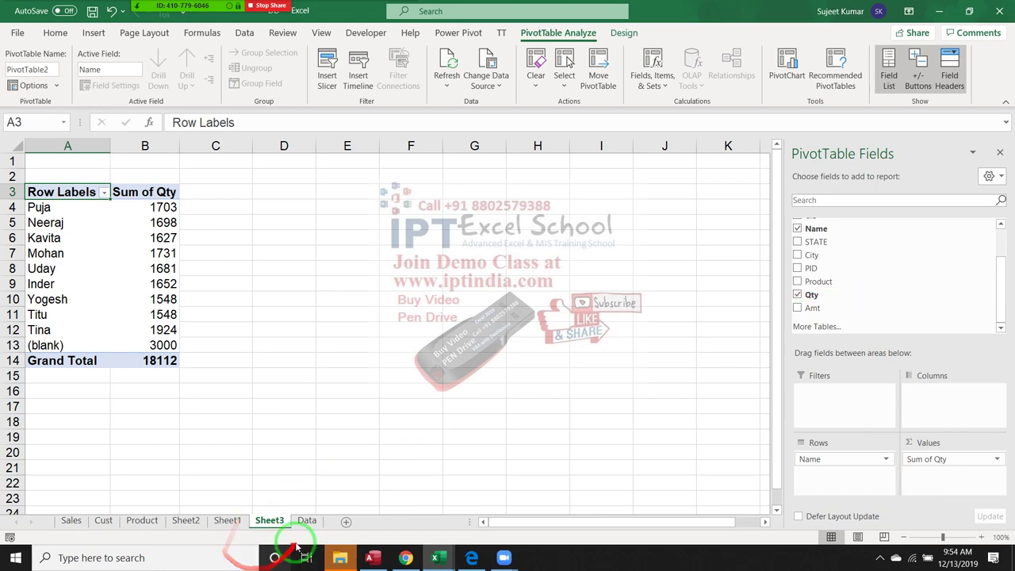
click(307, 520)
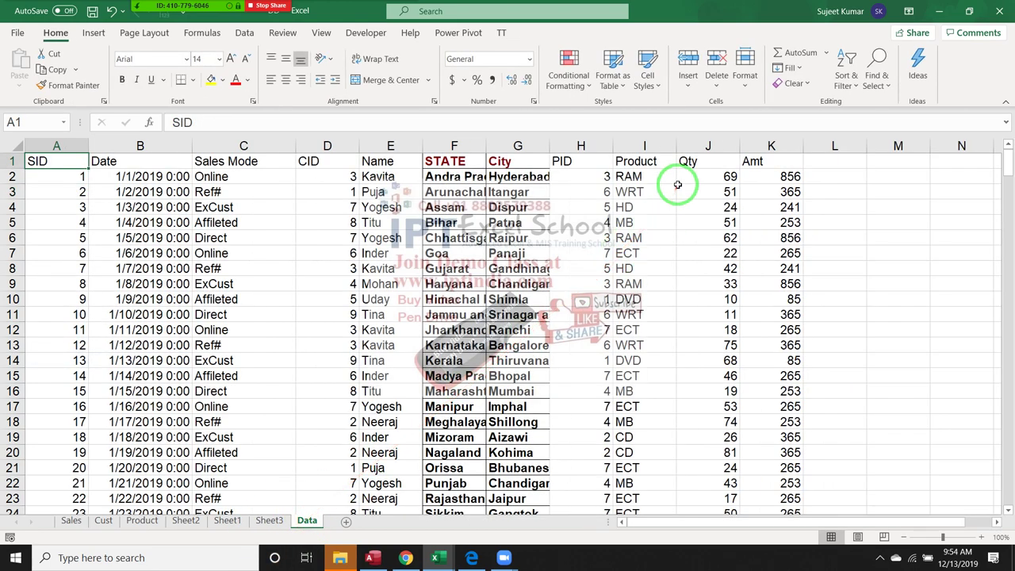
Step: Rename the Data sheet's Amt header in K1 to MRP
click(717, 176)
click(775, 160)
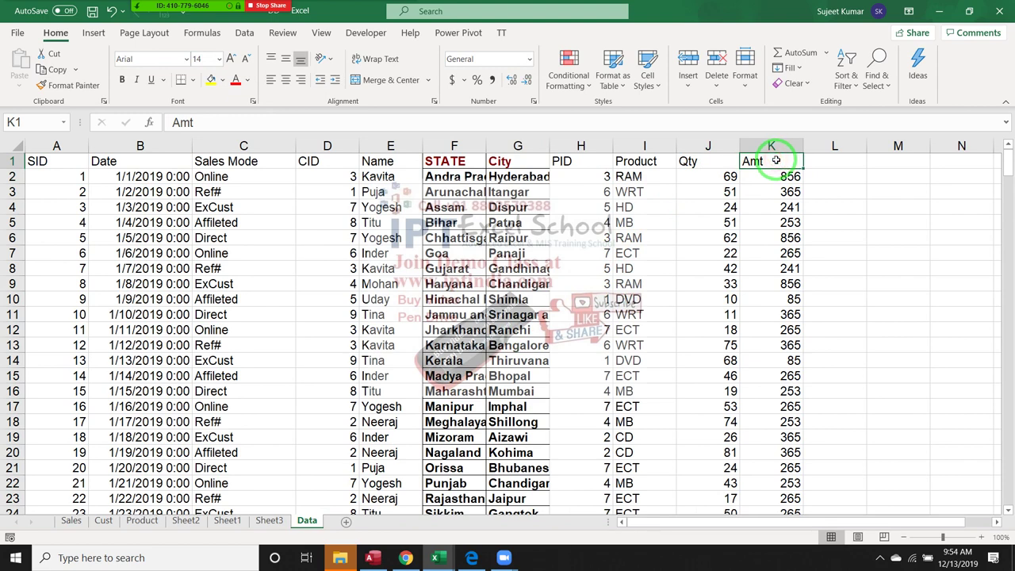
text(MRP)
key(Return)
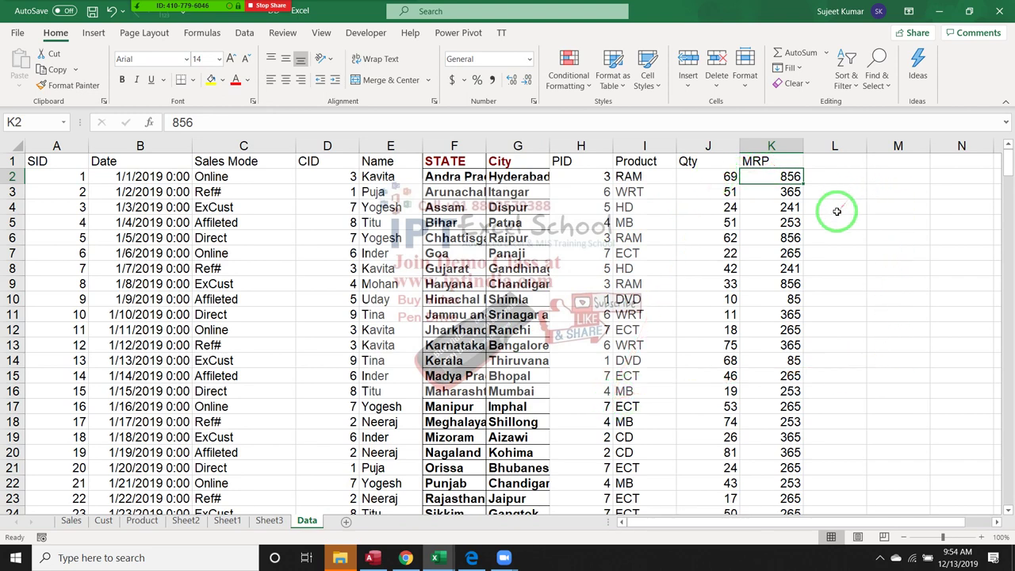
Step: Refresh the Sheet3 pivot to pick up MRP and recheck the Qty and MRP columns
click(270, 521)
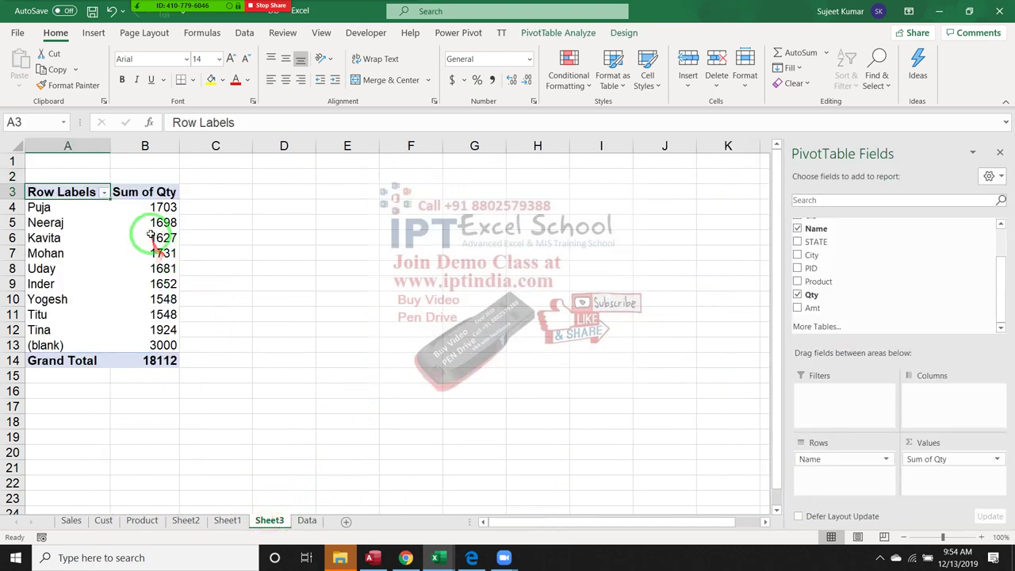
right_click(150, 248)
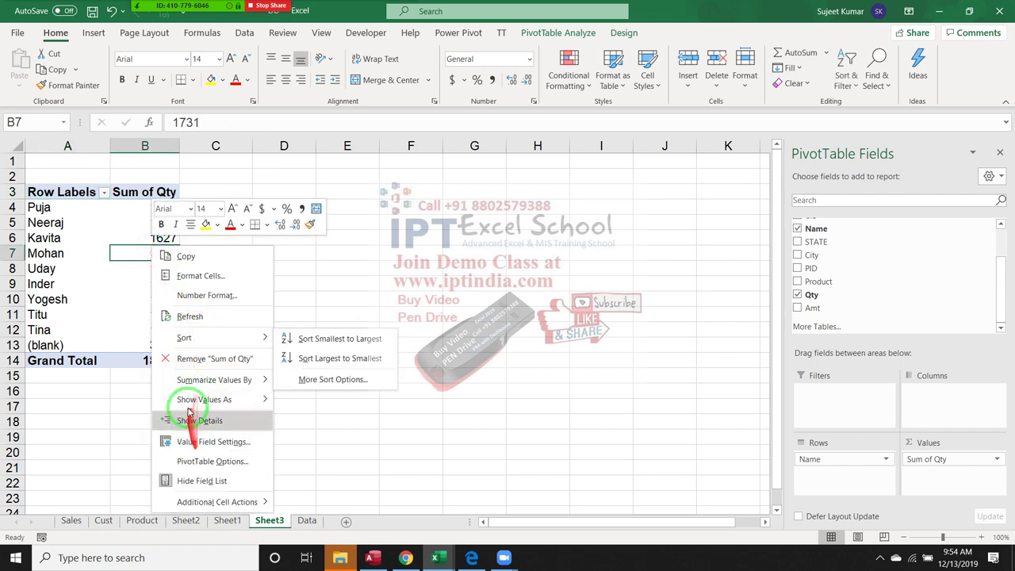
click(190, 316)
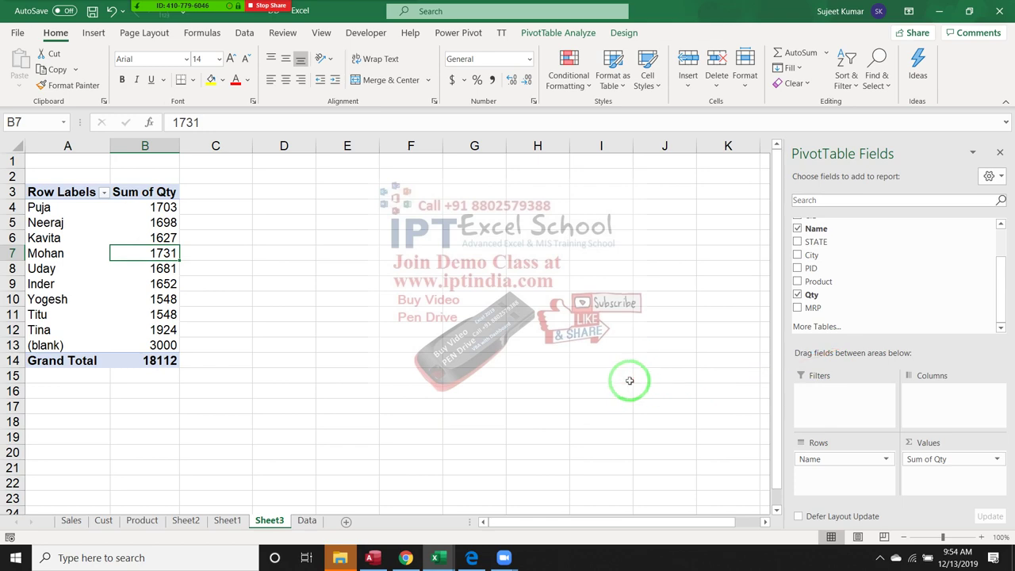
click(308, 520)
drag(725, 146, 749, 146)
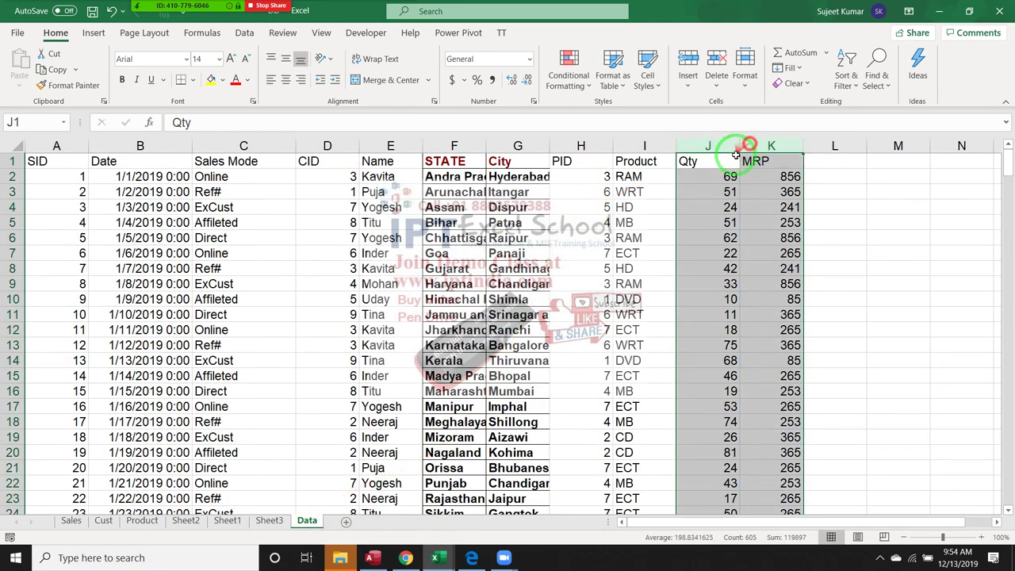
click(269, 520)
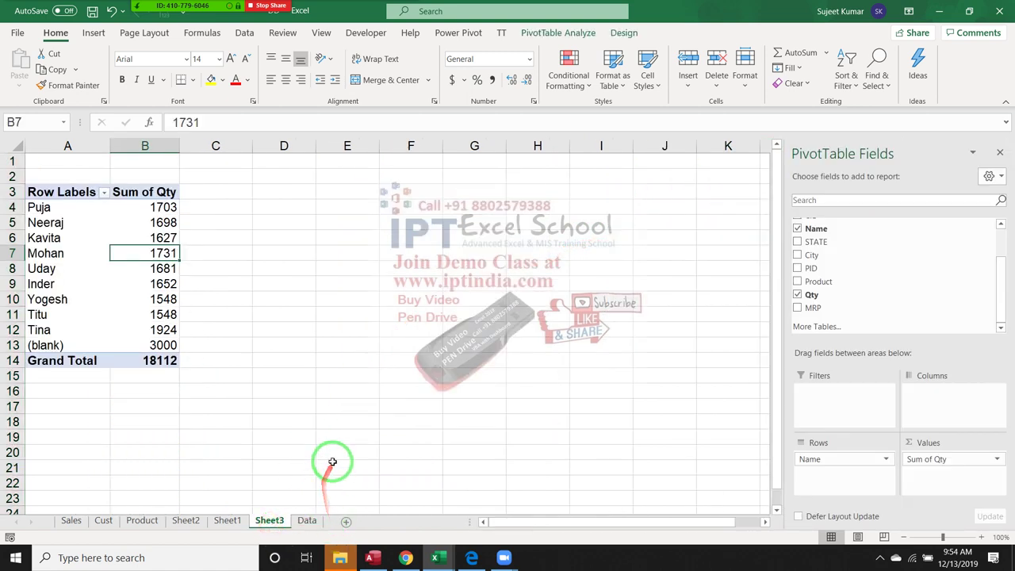
click(571, 33)
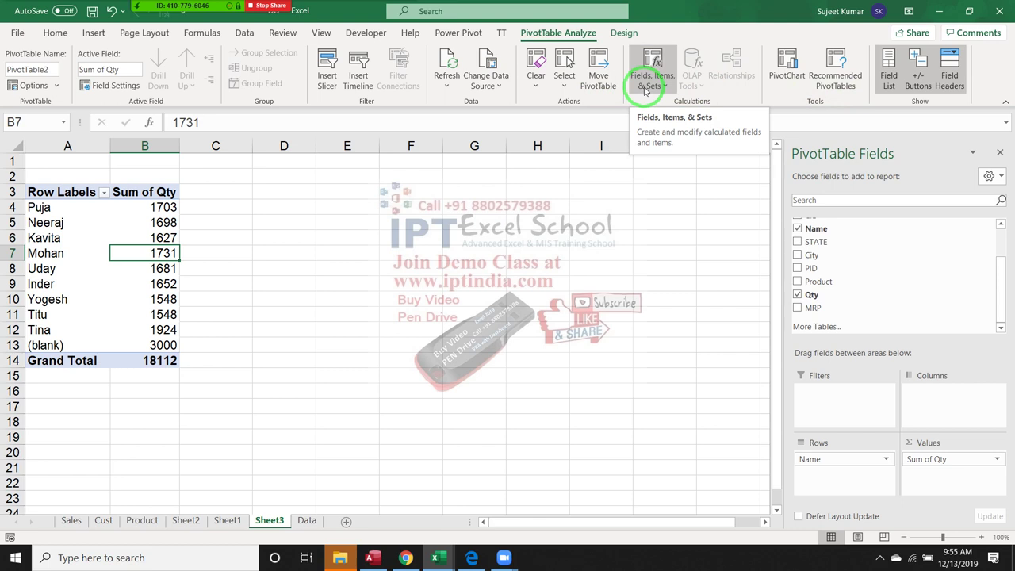
Step: Add a calculated field Total = Qty*MRP to the pivot and select its Sum of Total values
click(645, 87)
click(662, 104)
text(Total)
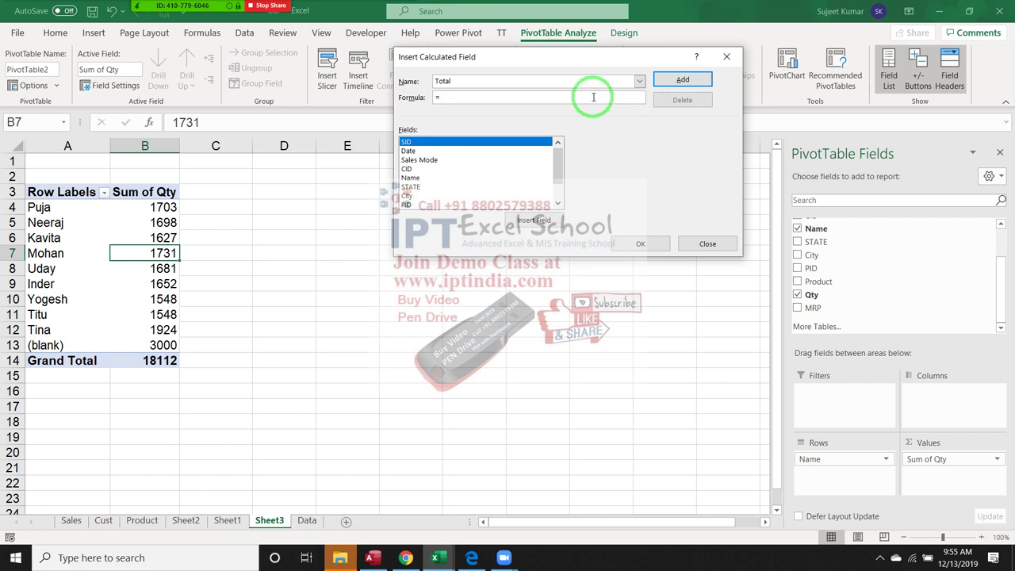
drag(555, 153, 555, 169)
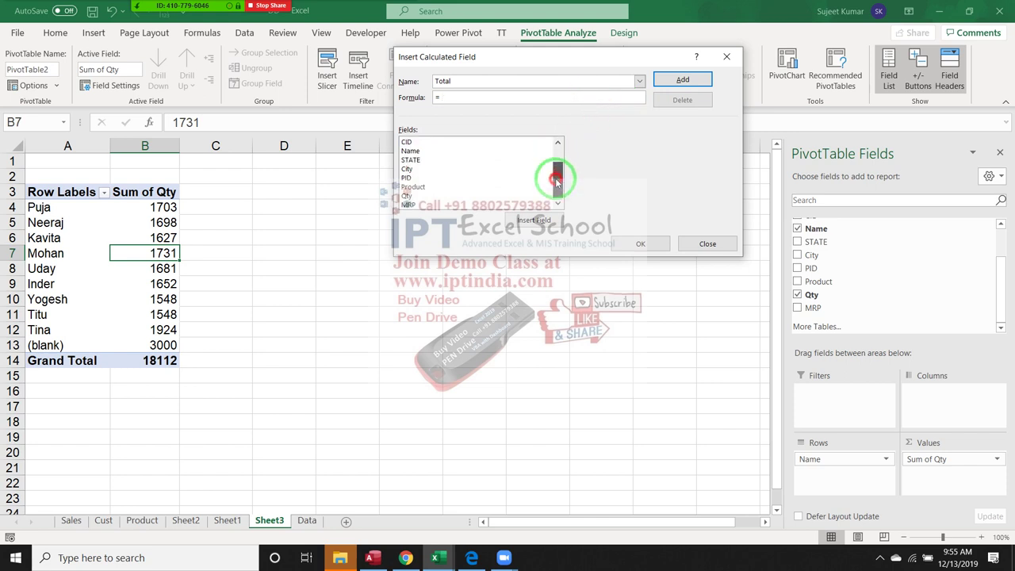
click(453, 187)
click(451, 195)
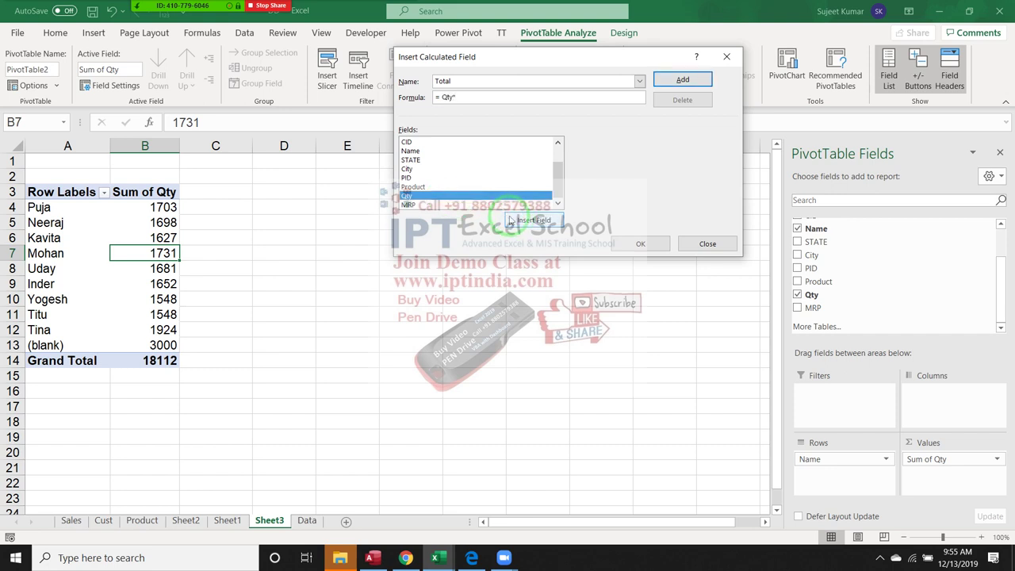
click(484, 206)
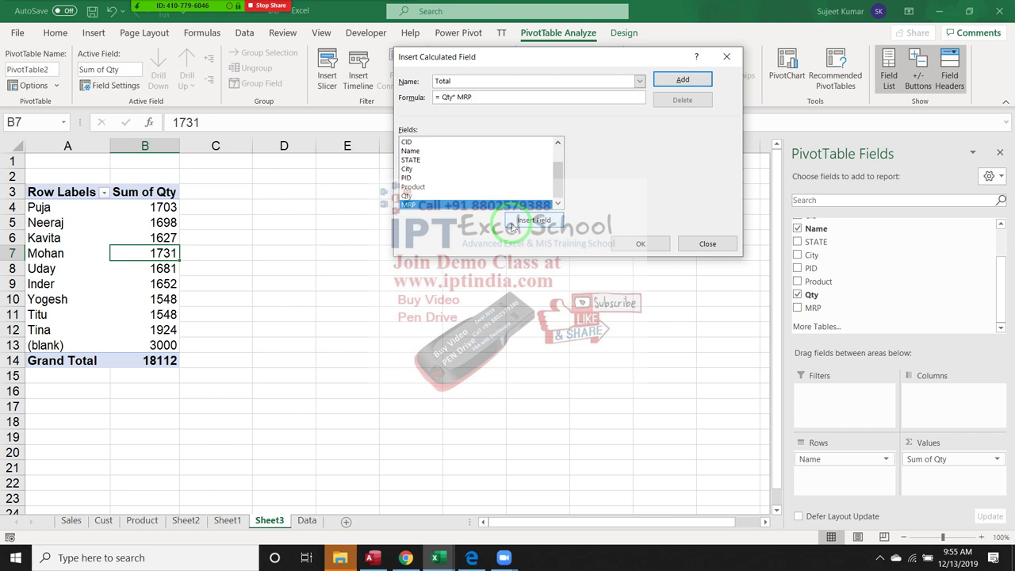
click(683, 83)
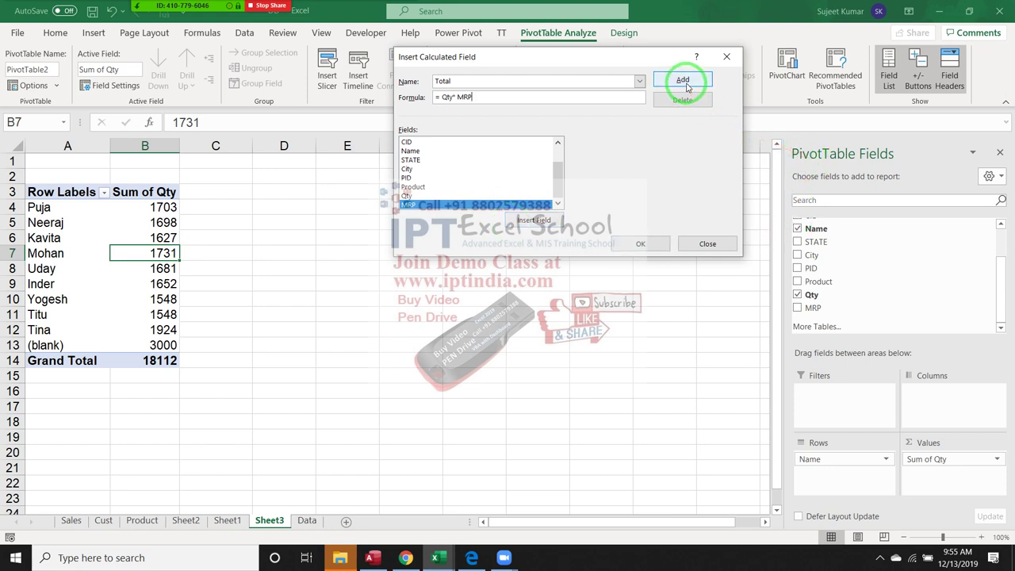
click(646, 240)
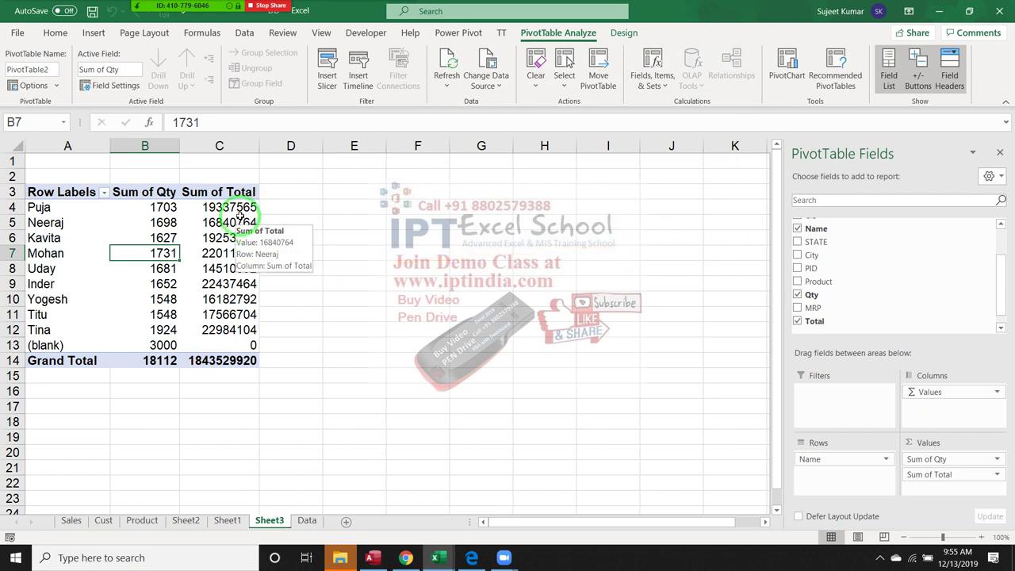
drag(237, 208, 241, 317)
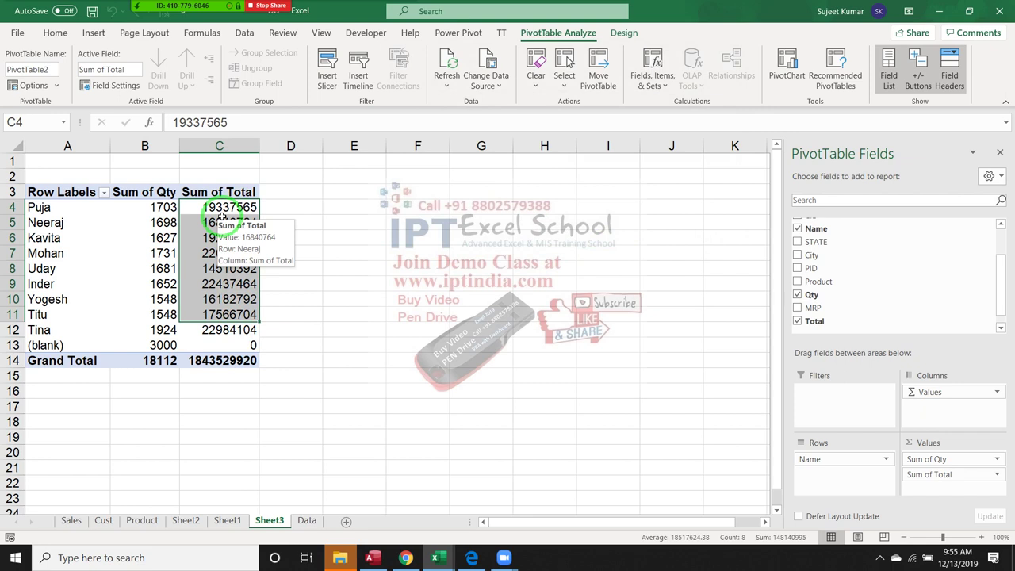
Step: Start a second calculated field named GST
drag(258, 183, 567, 144)
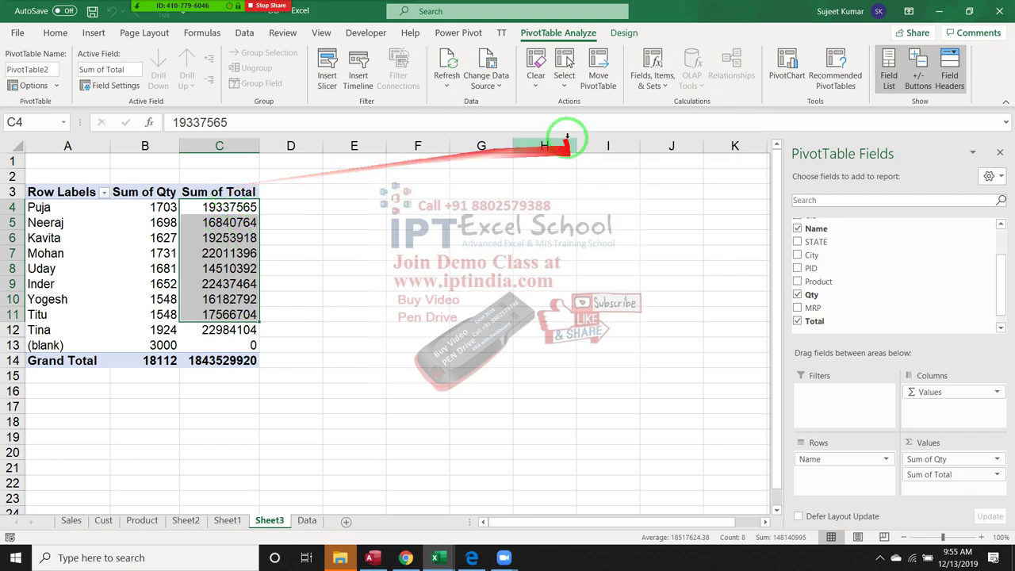
click(662, 85)
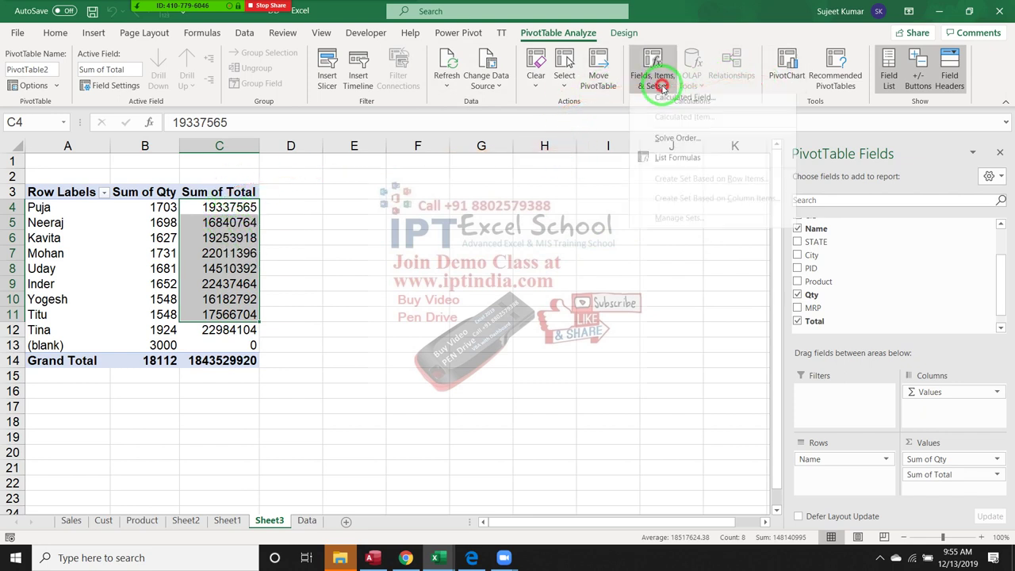
click(666, 98)
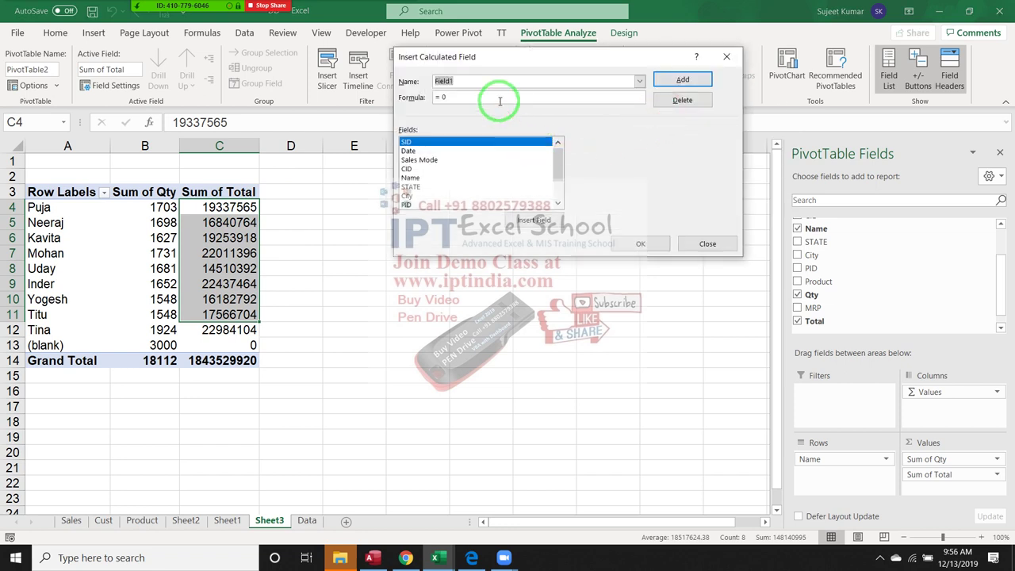
text(GS)
text(T)
Step: Set the GST formula to Total*18%, add it to the pivot, and select the first GST value
click(499, 101)
key(BackSpace)
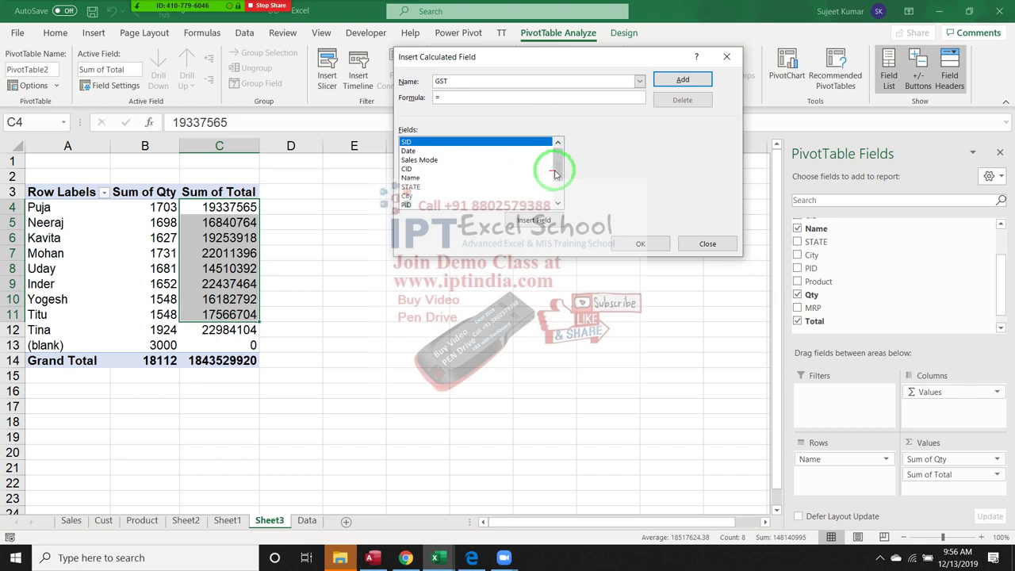
drag(557, 168, 557, 185)
click(476, 204)
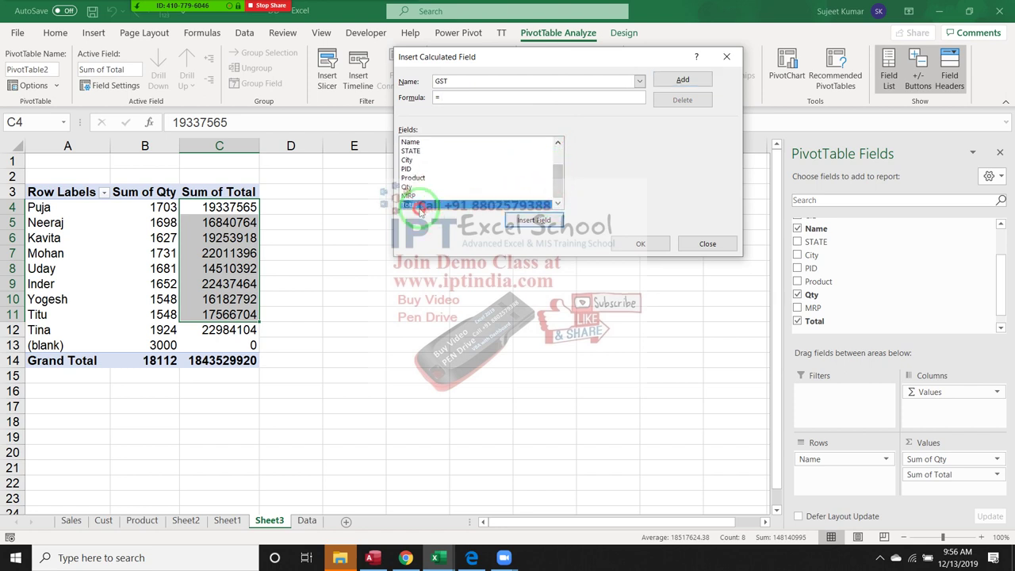
click(512, 224)
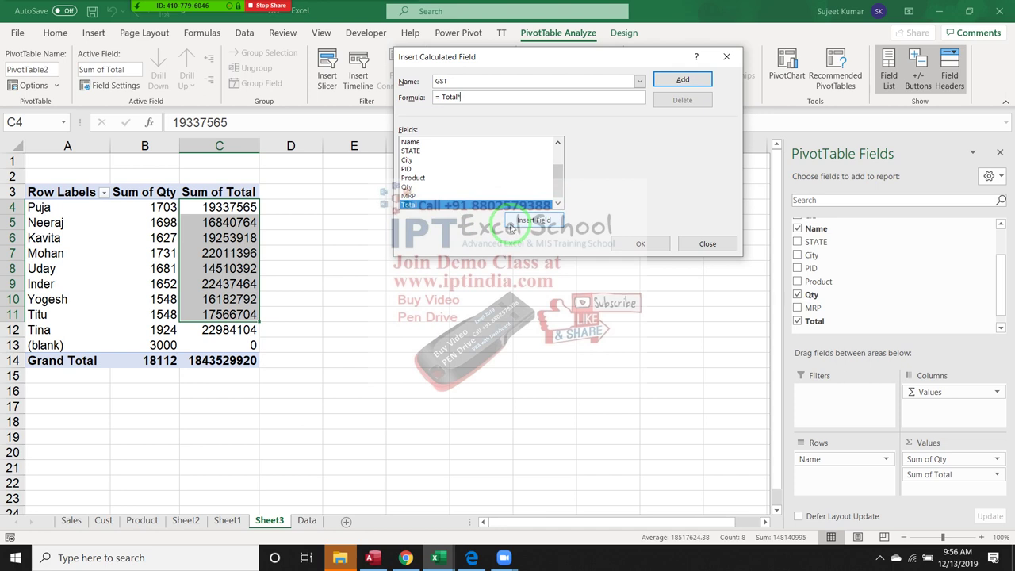
text(18%)
click(682, 79)
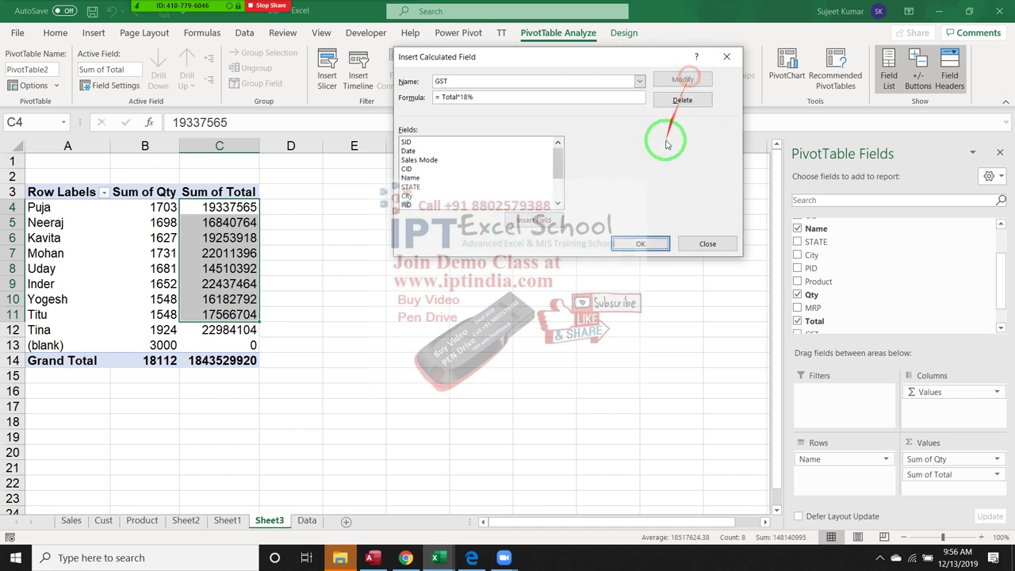
click(639, 243)
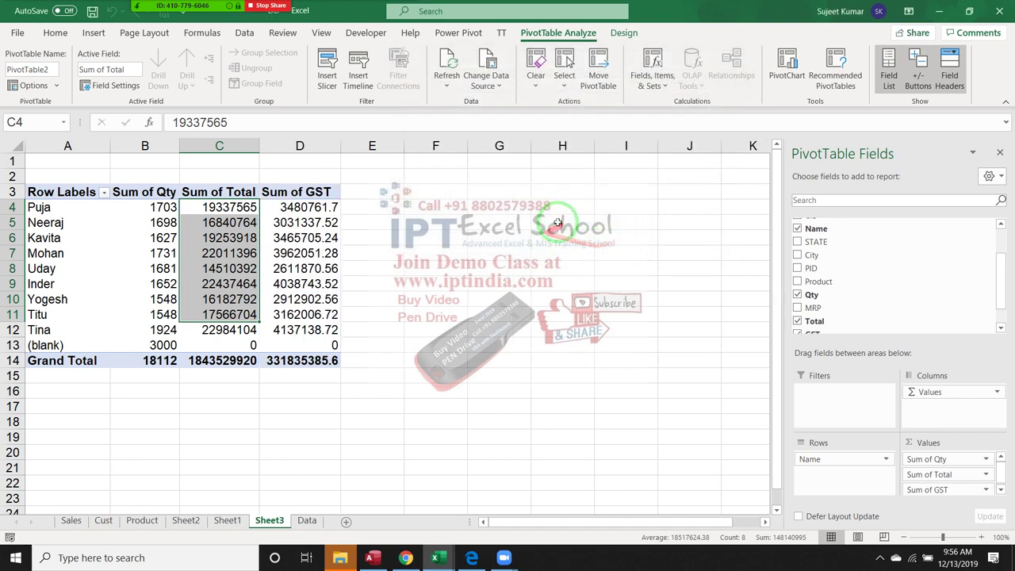
click(327, 208)
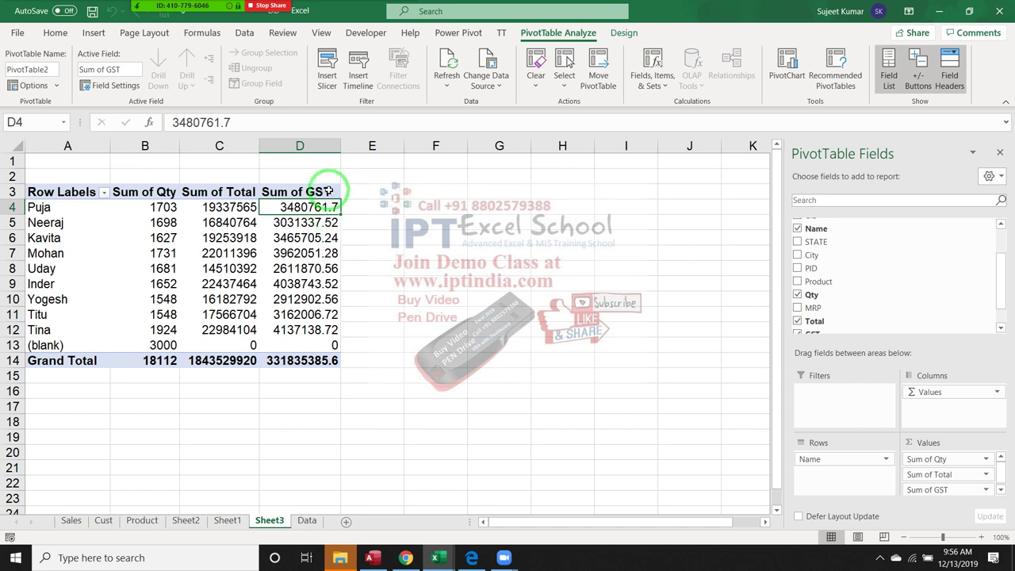
Step: Reopen the Calculated Field dialog with the existing GST field chosen for editing
click(327, 191)
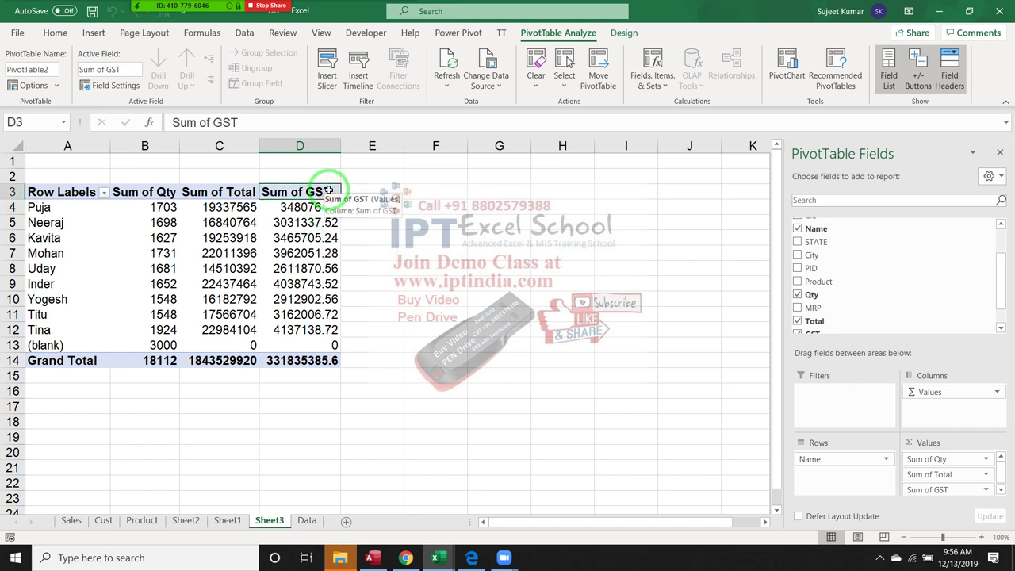
drag(657, 114, 302, 204)
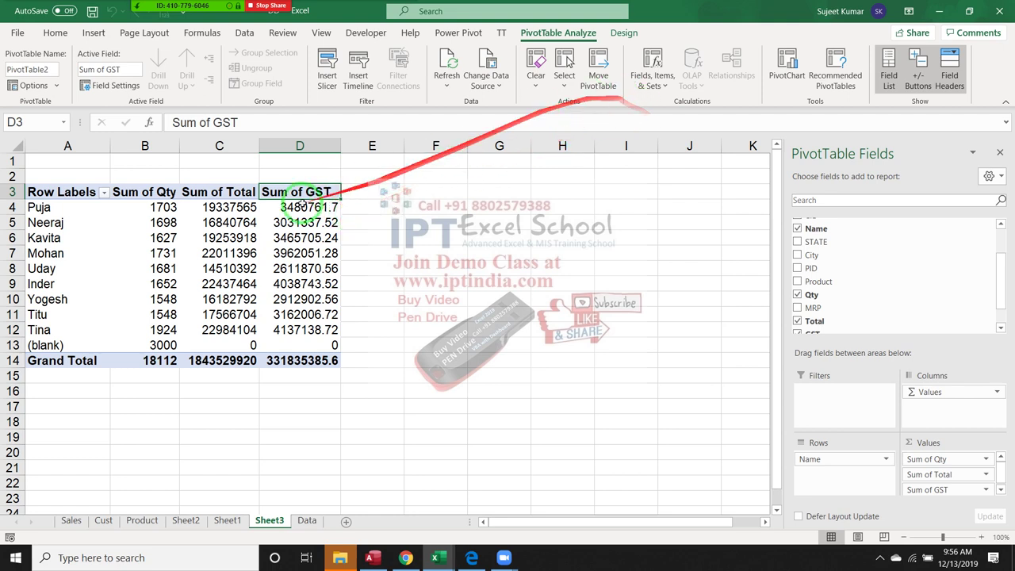
click(640, 86)
click(646, 98)
drag(623, 95, 482, 131)
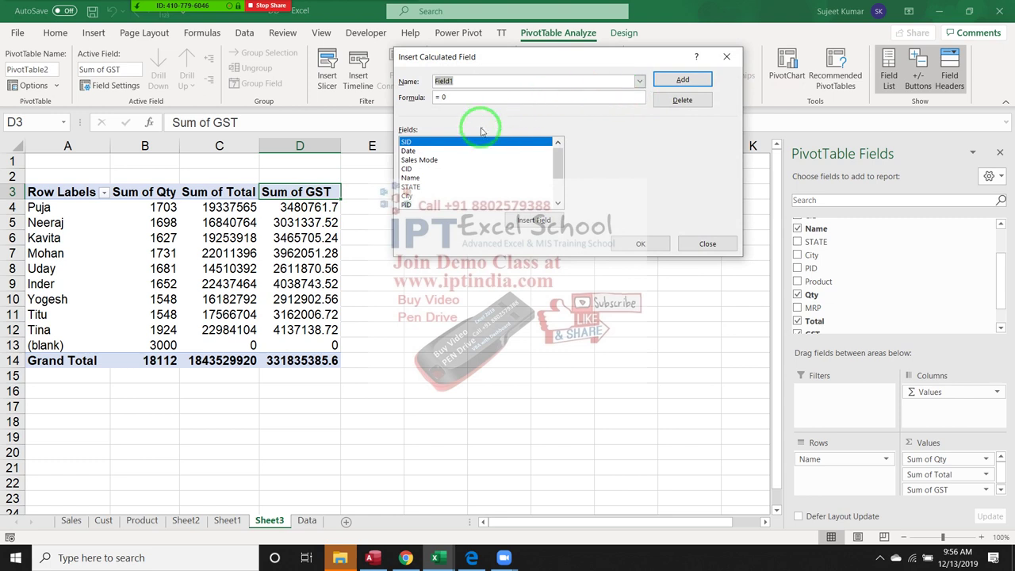
text(GST)
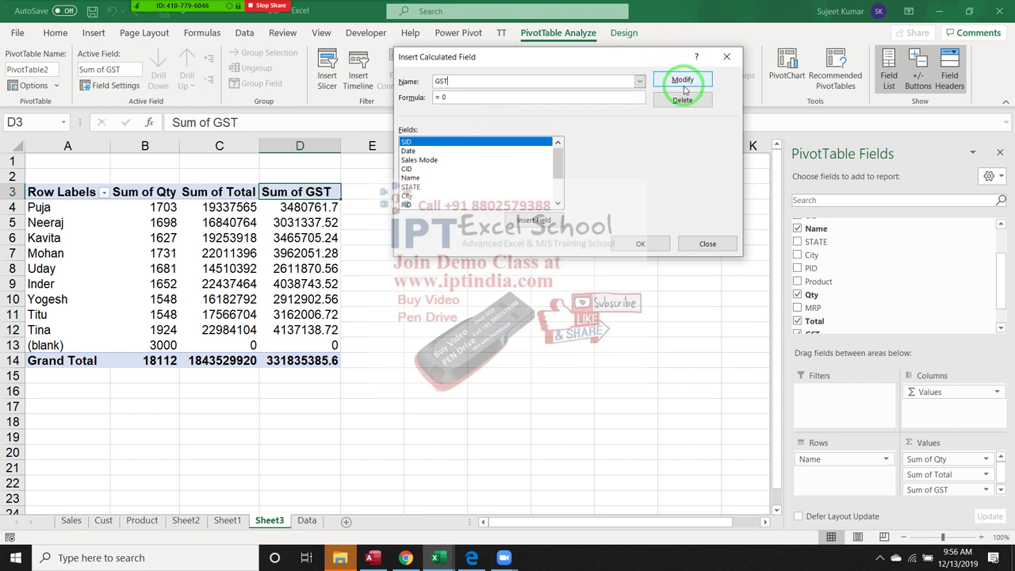
click(558, 184)
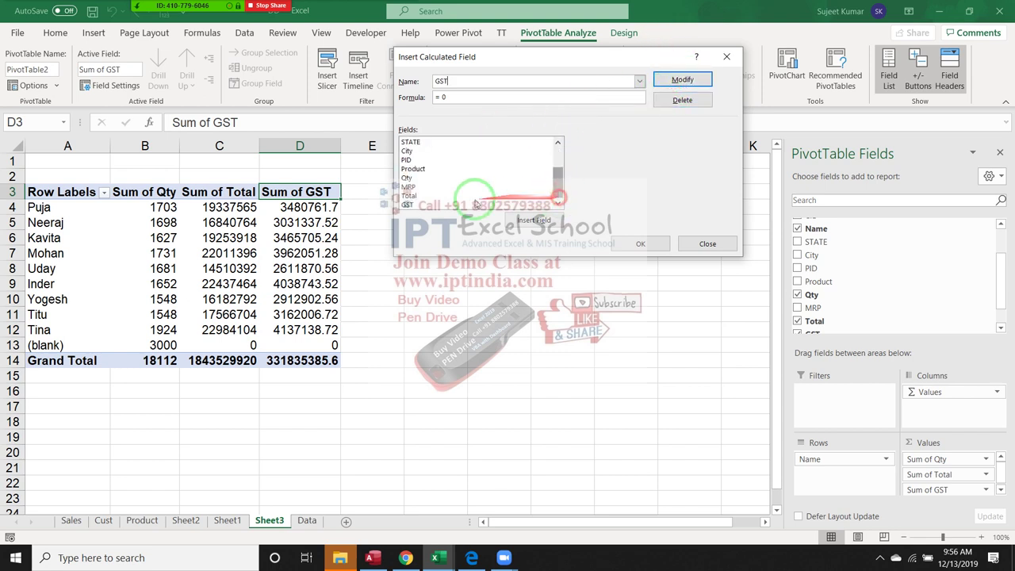
Step: Change the GST formula to round(Total*18%,0), apply it, and select the rounded values
click(461, 98)
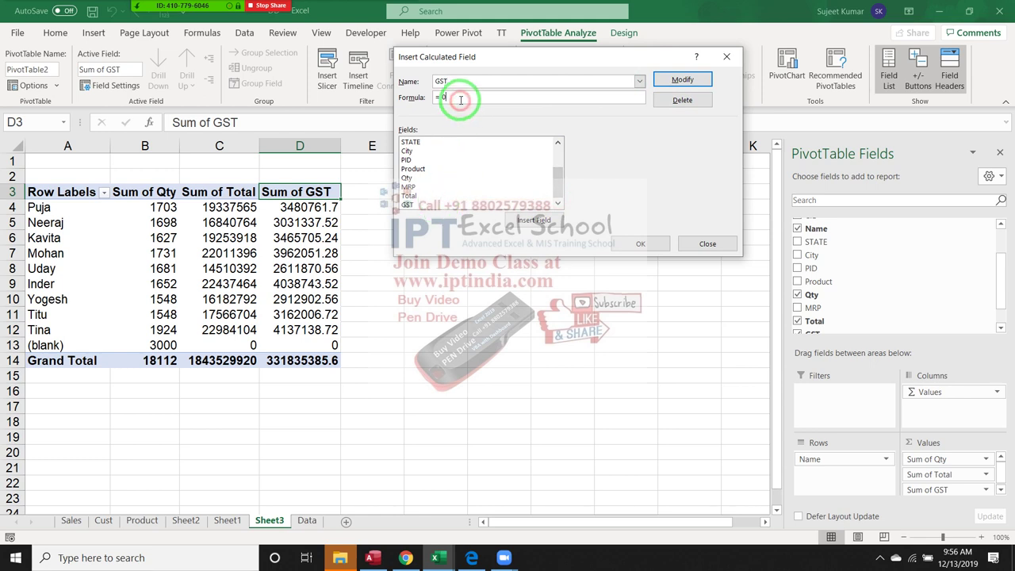
key(BackSpace)
text(round)
text(()
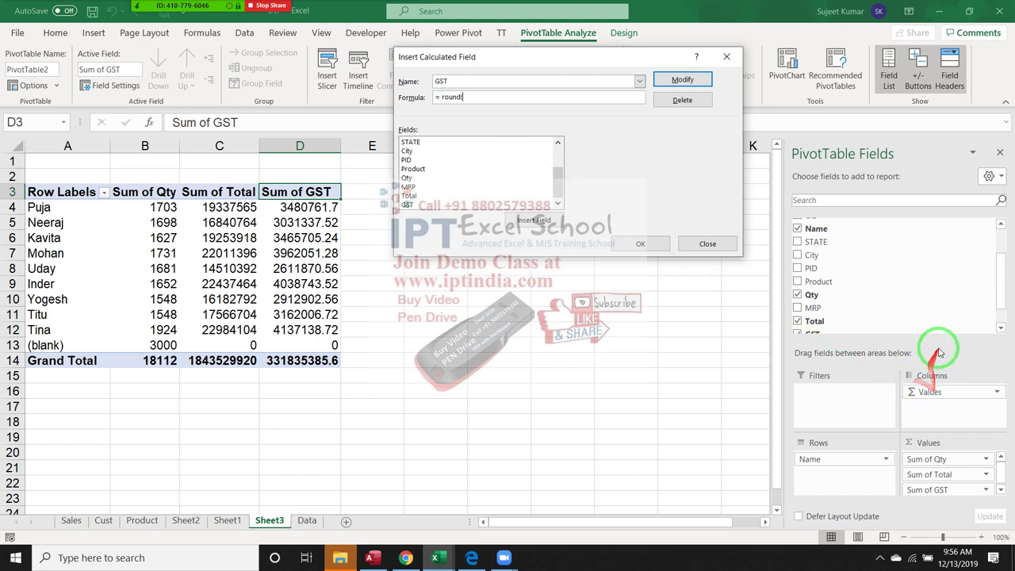
click(416, 195)
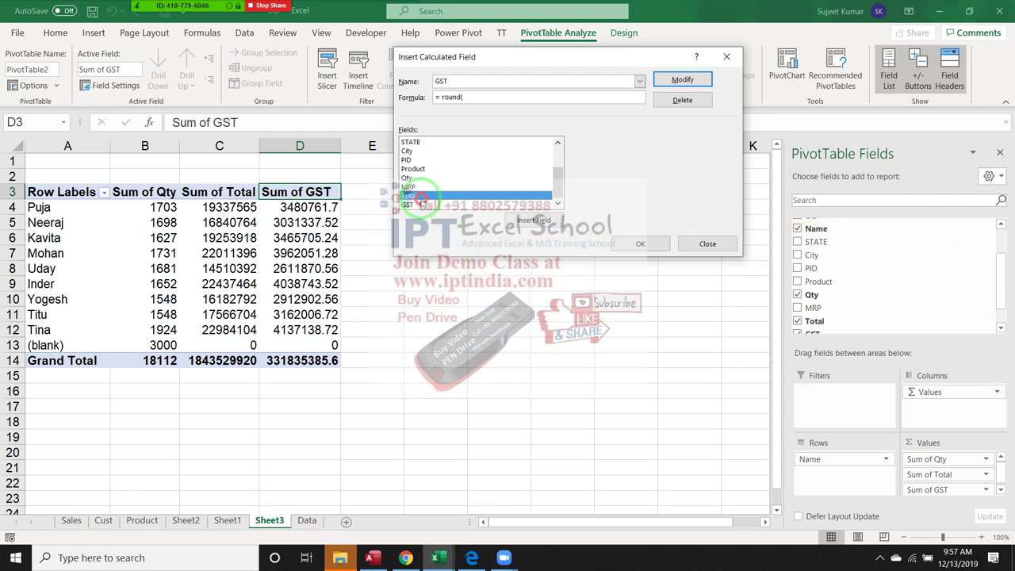
double_click(416, 195)
text(18%,)
text(0)
click(674, 80)
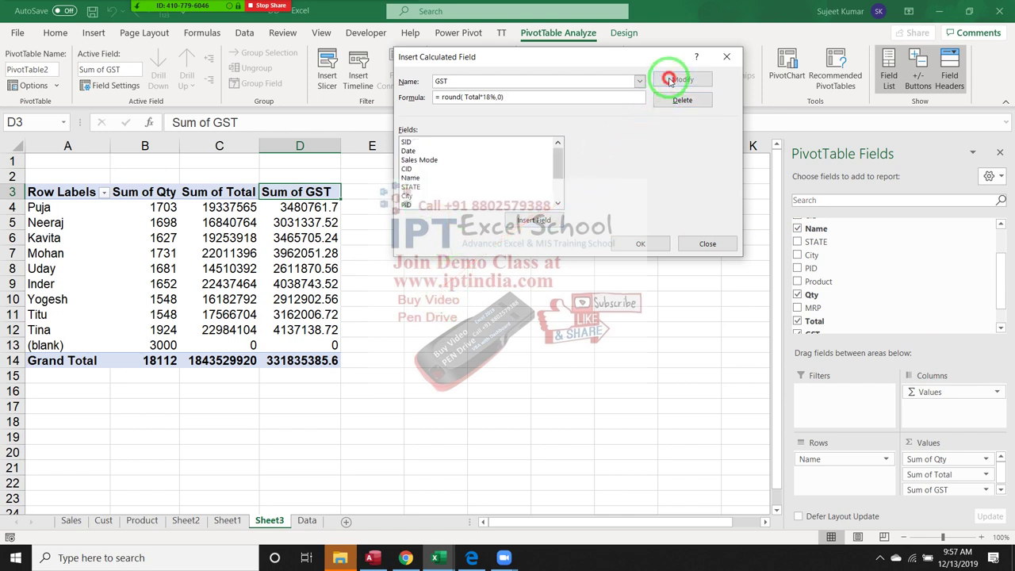
click(640, 244)
drag(316, 208, 319, 332)
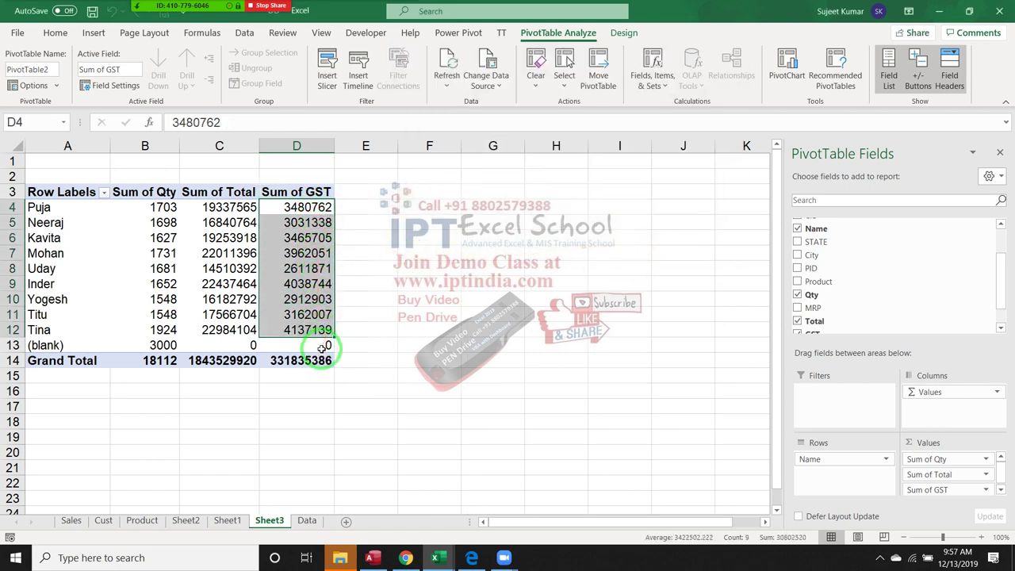
mouse_move(321, 346)
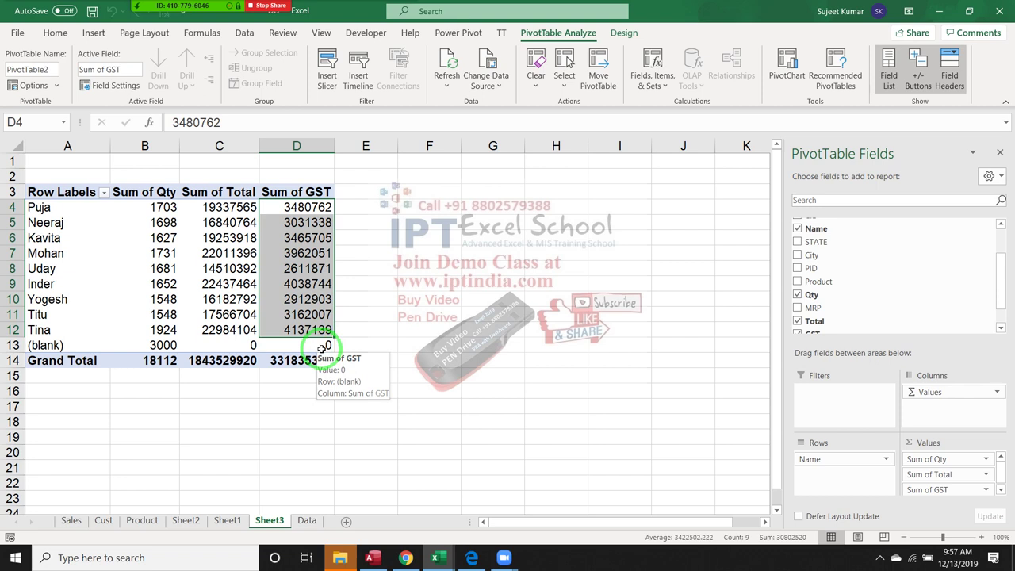
mouse_move(163, 22)
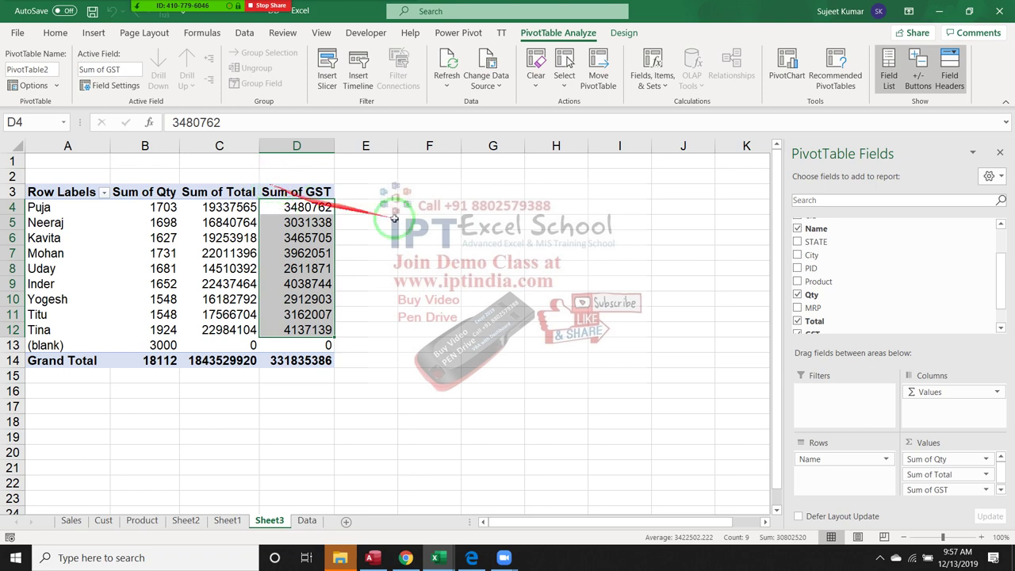
scroll(994, 286, down, 1)
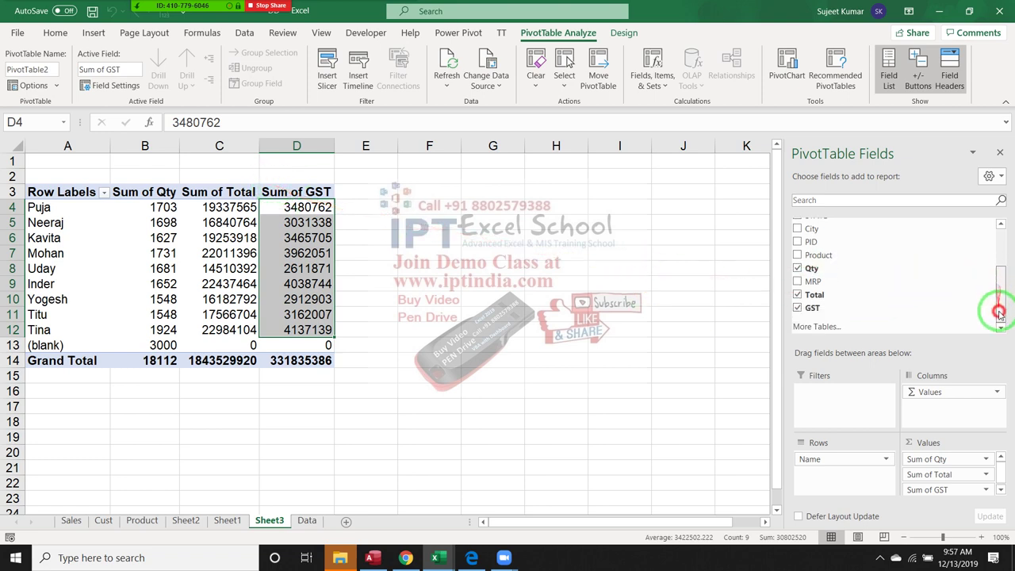
Step: Uncheck GST and Total in the field list so only Sum of Qty remains
click(797, 305)
click(798, 297)
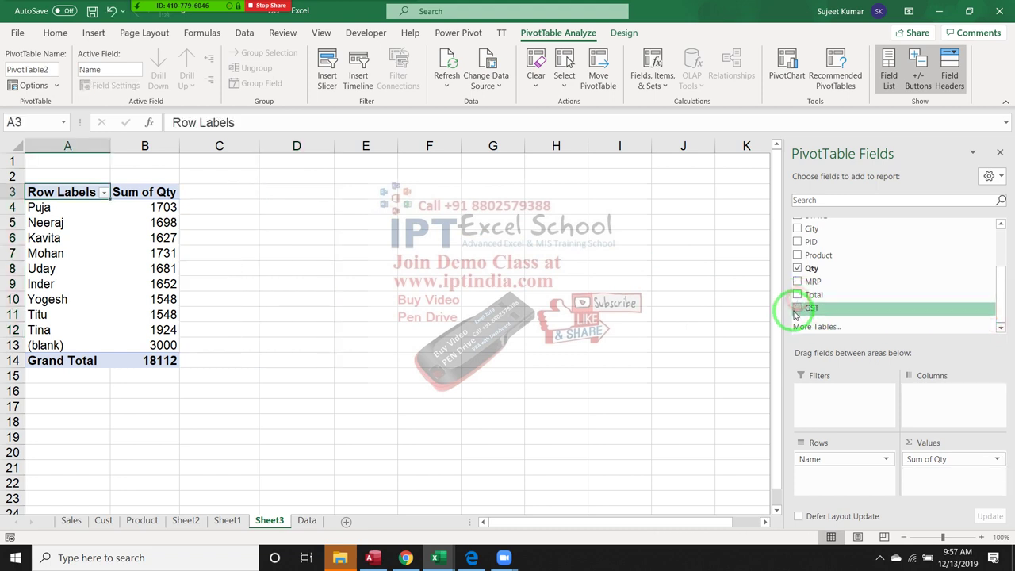
scroll(809, 313, up, 2)
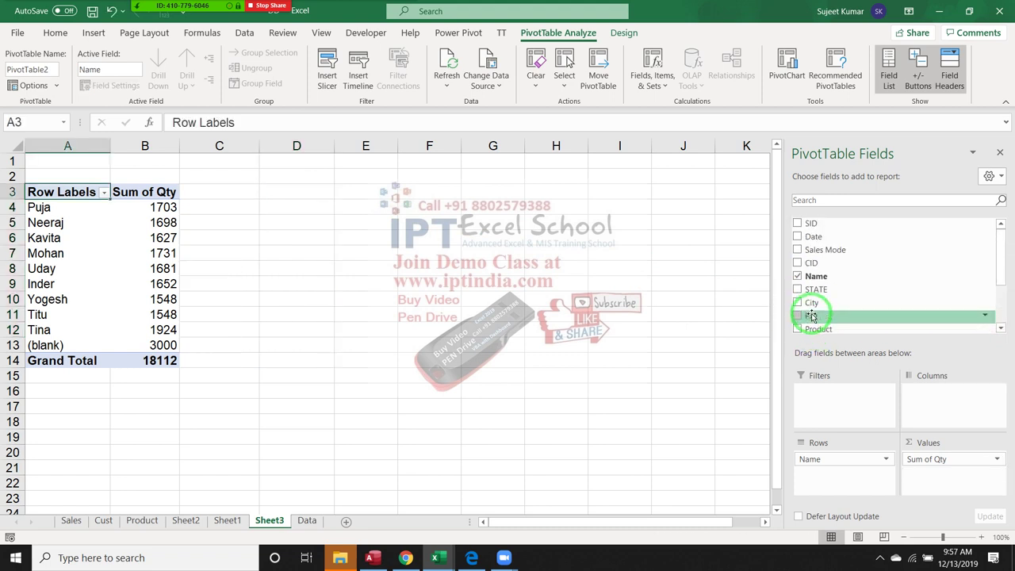
drag(811, 315, 521, 373)
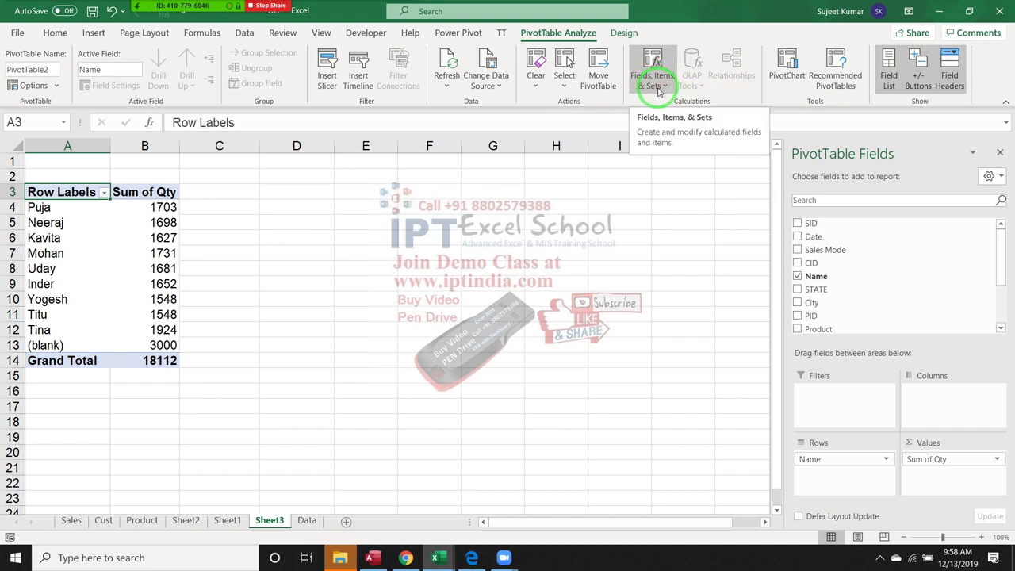
Step: Create a new calculated field named INC and begin its IF formula
click(658, 90)
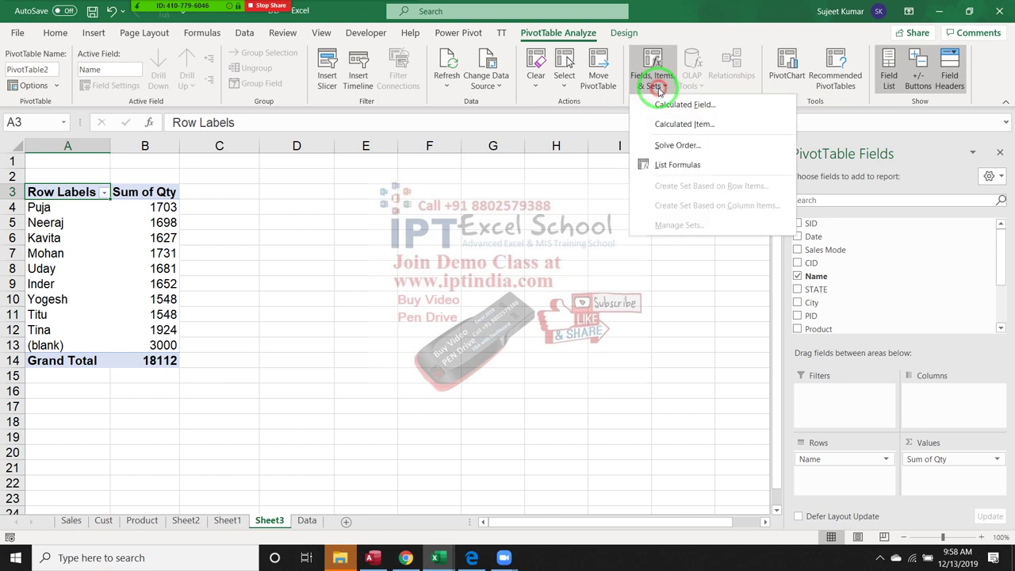
click(670, 105)
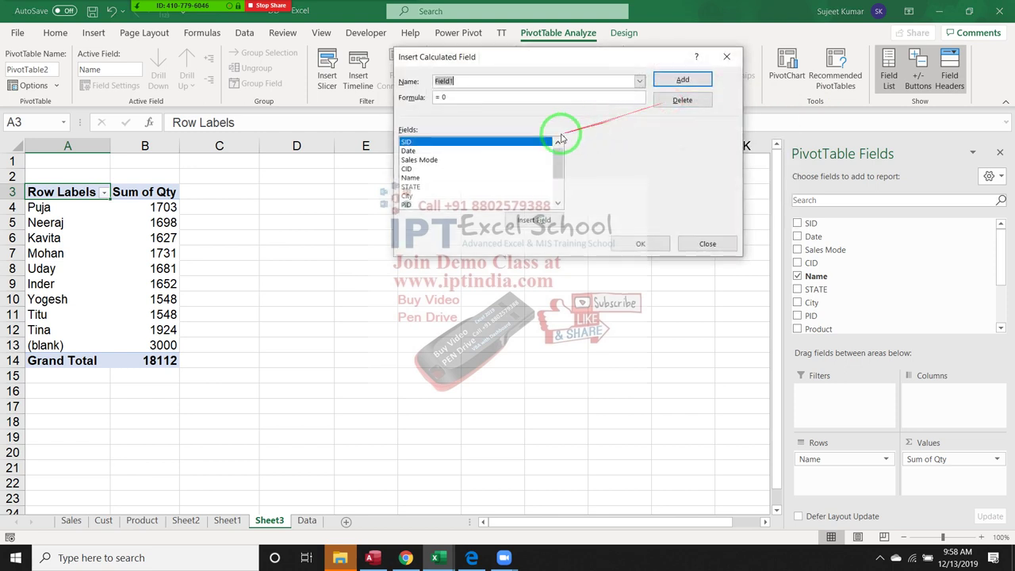
text(INC)
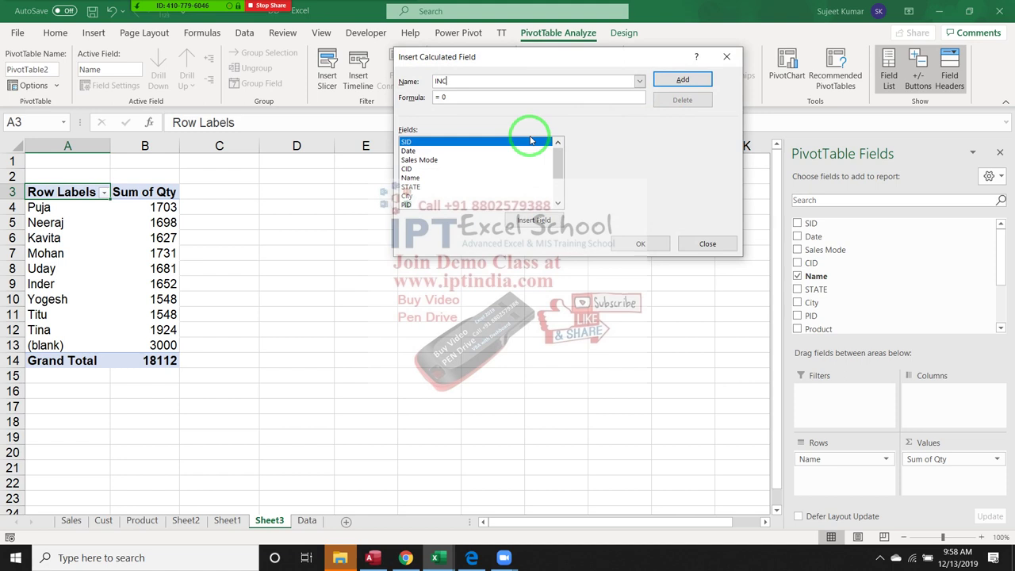
key(Tab)
text(=)
text(if()
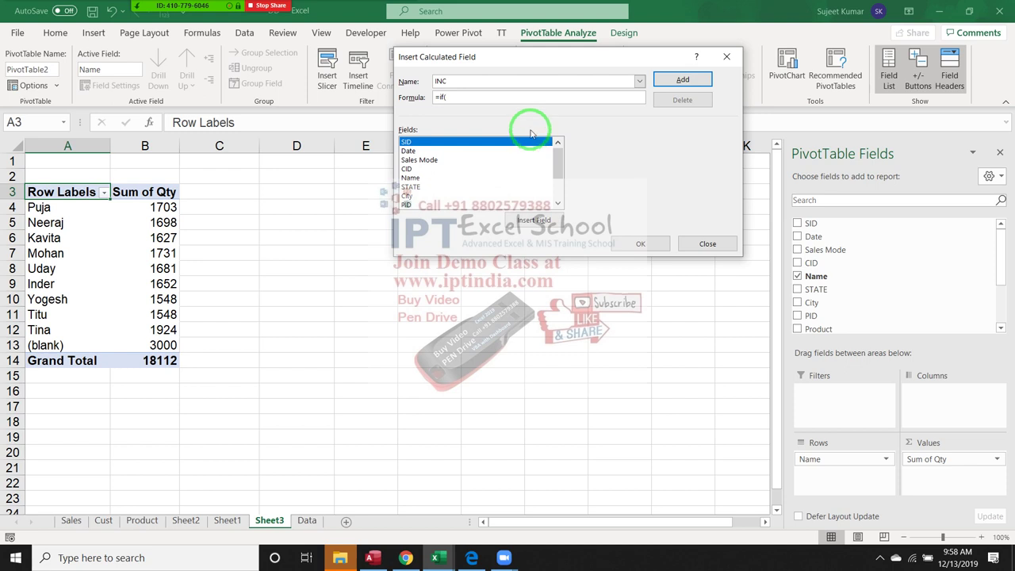
click(553, 190)
text(()
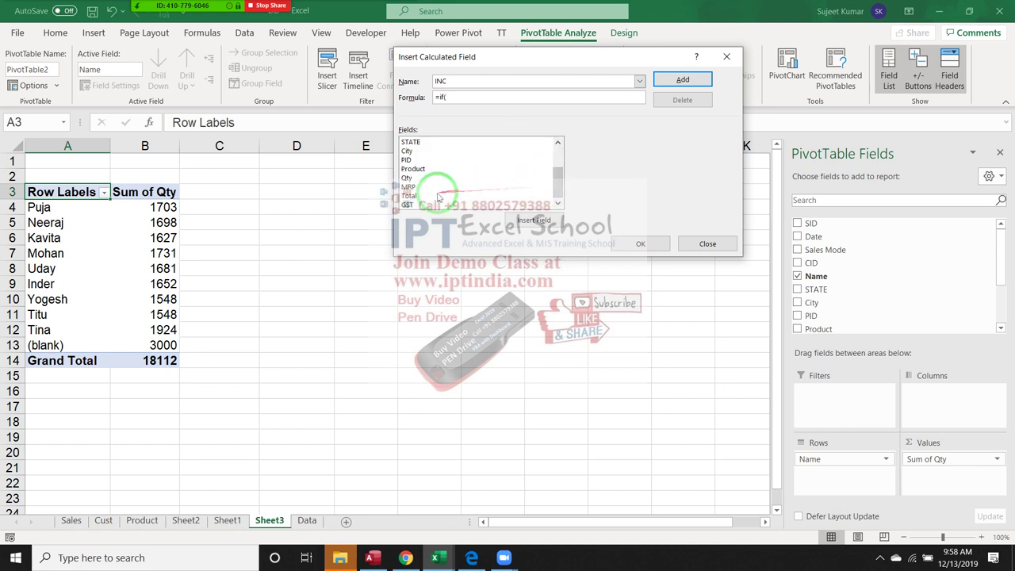
Step: Complete the nested IF on Qty (Qty<=1500 gives 10000) and add INC to the pivot
click(427, 178)
double_click(428, 179)
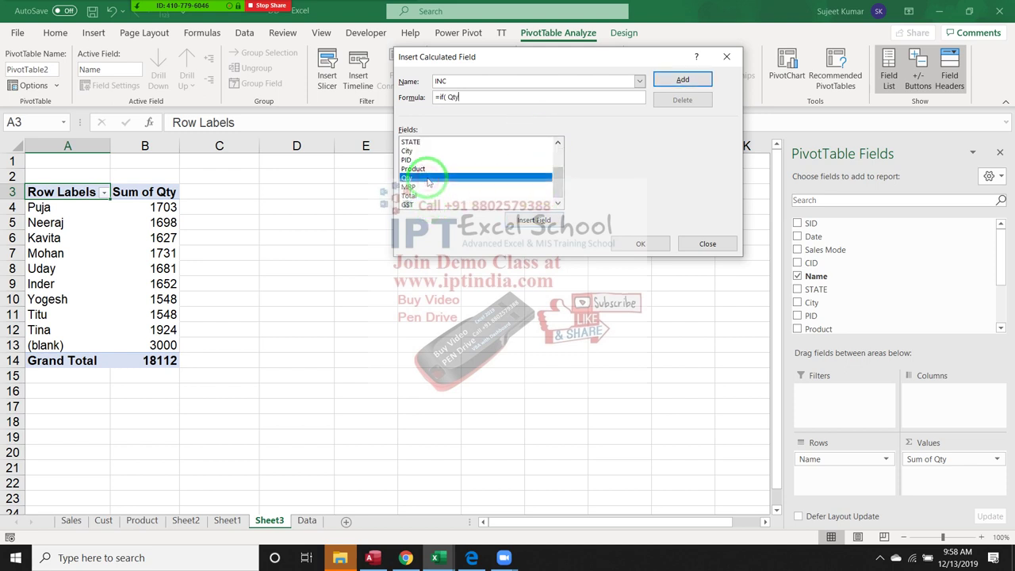
text(<)
text(=)
text(1500,1)
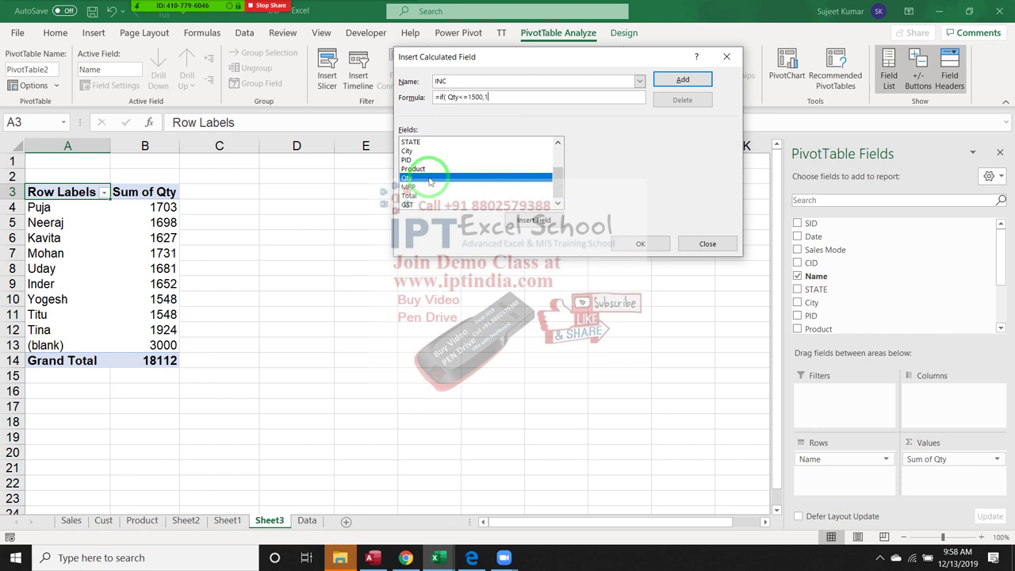
text(0000,)
text(if()
double_click(428, 179)
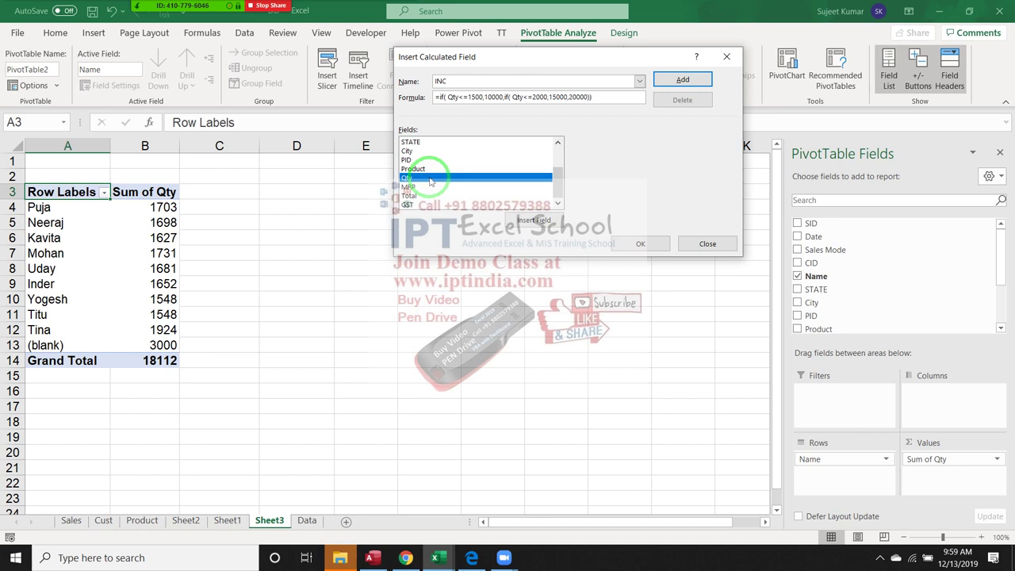
click(660, 82)
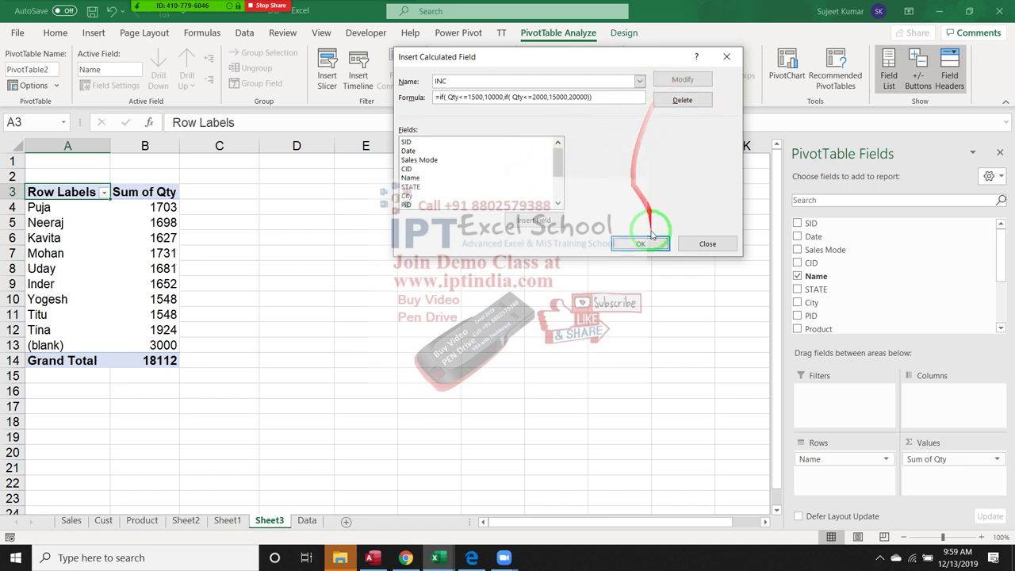
click(651, 237)
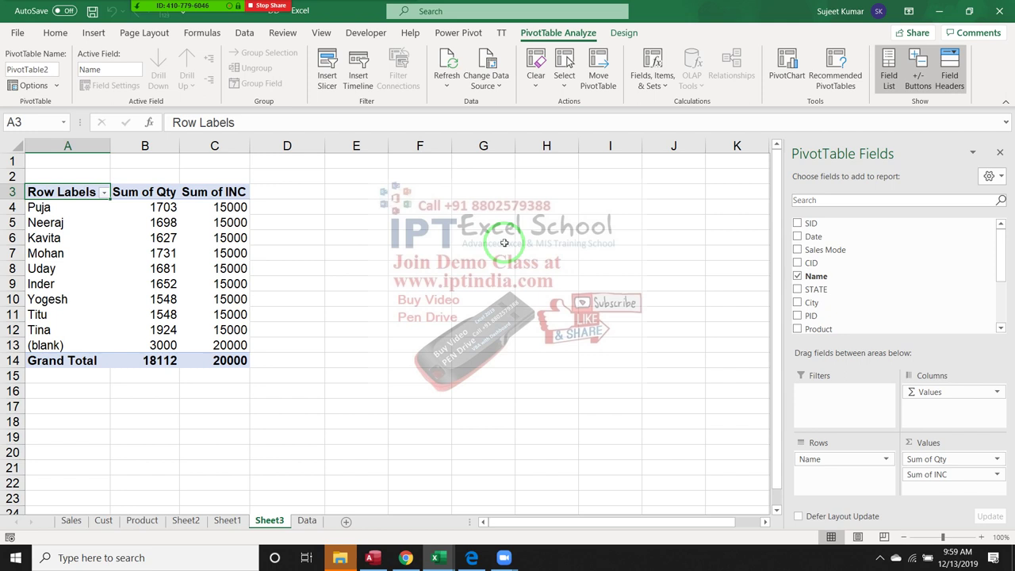
Step: List the calculated field formulas on a new sheet, then return to Sheet1
click(653, 87)
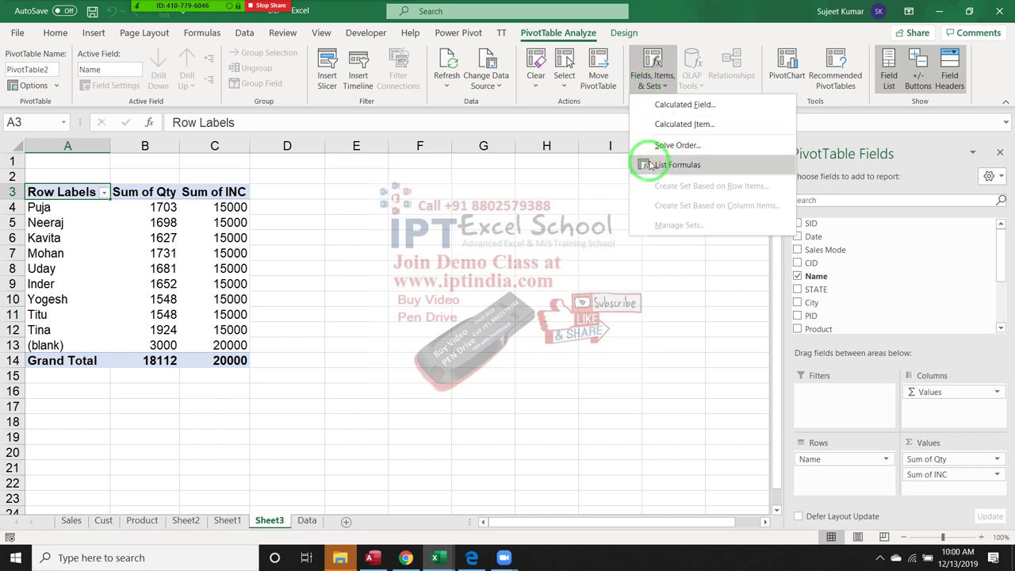
click(648, 165)
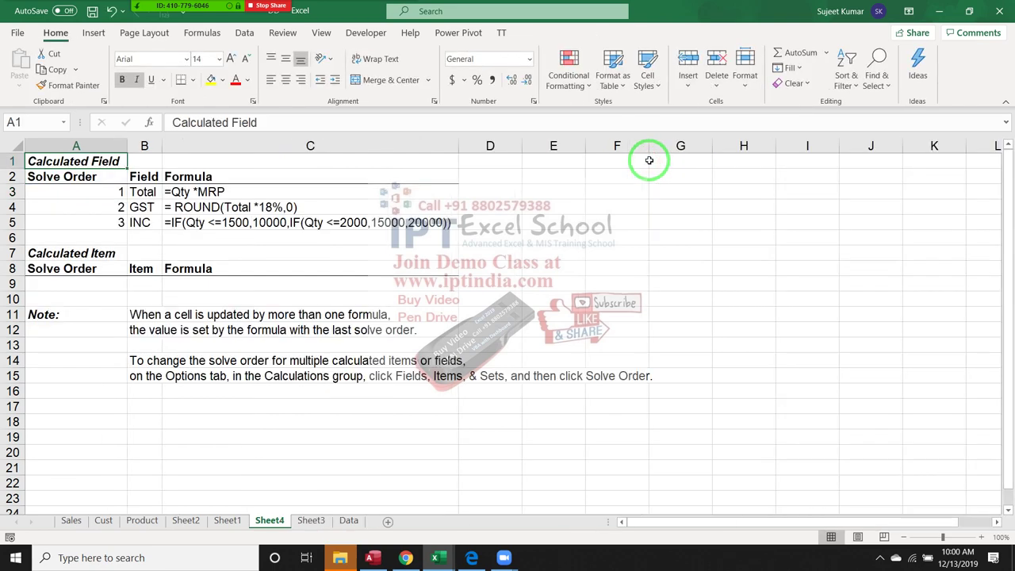
click(226, 520)
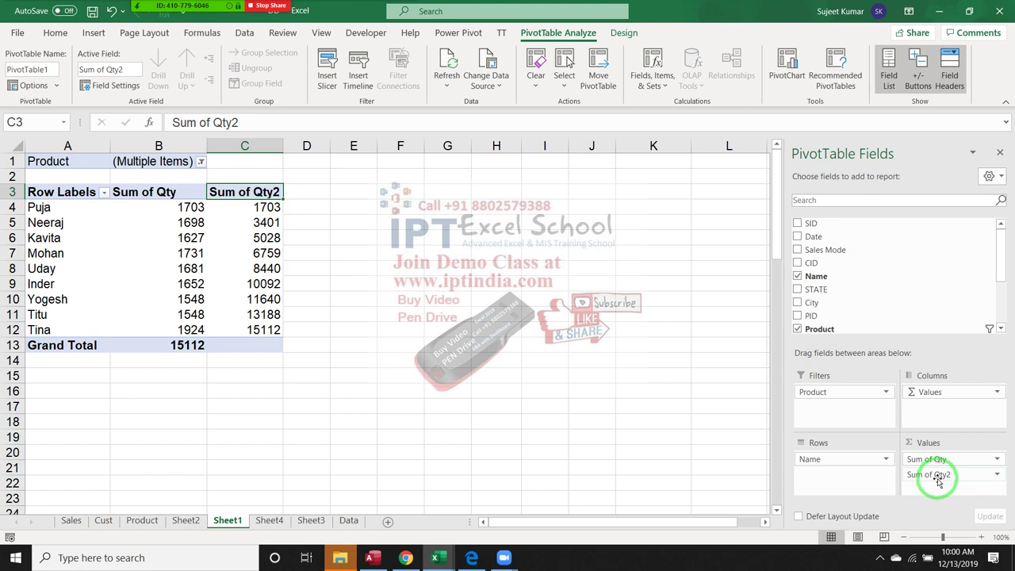
Step: Remove Sum of Qty2 from the pivot values and select the Puja row label
mouse_move(934, 480)
mouse_down()
mouse_move(871, 316)
mouse_move(872, 325)
mouse_up()
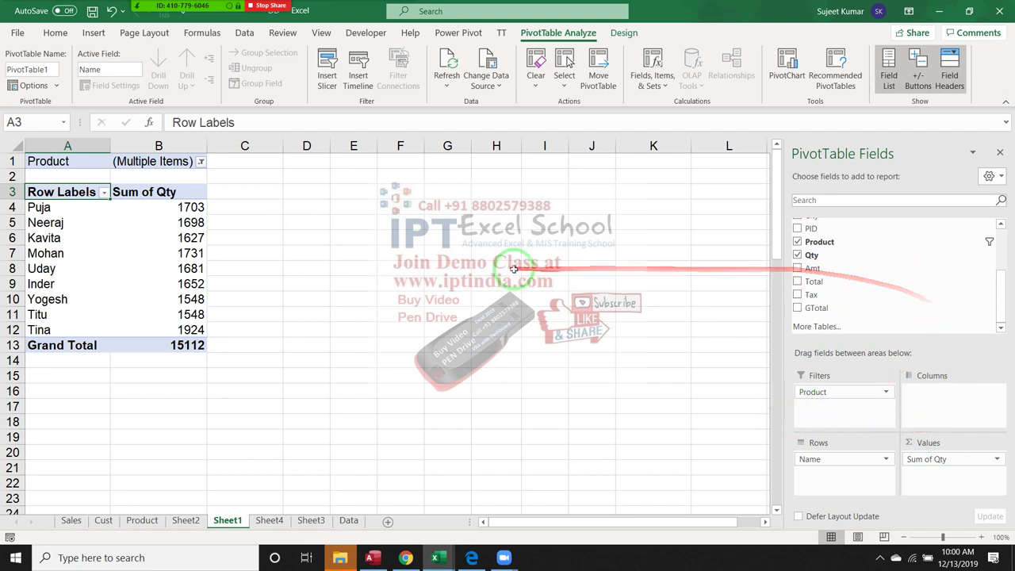
click(195, 162)
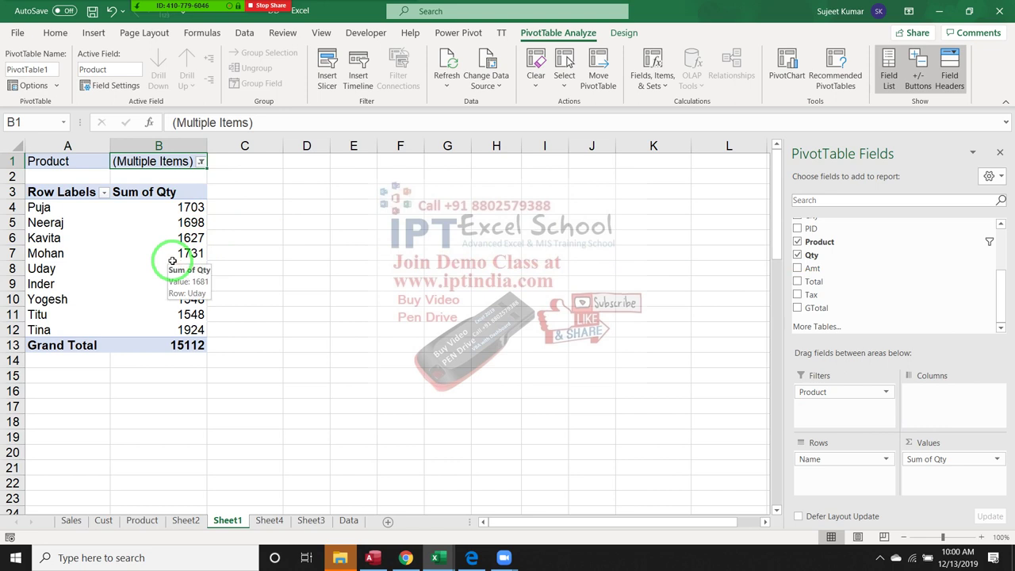
click(187, 329)
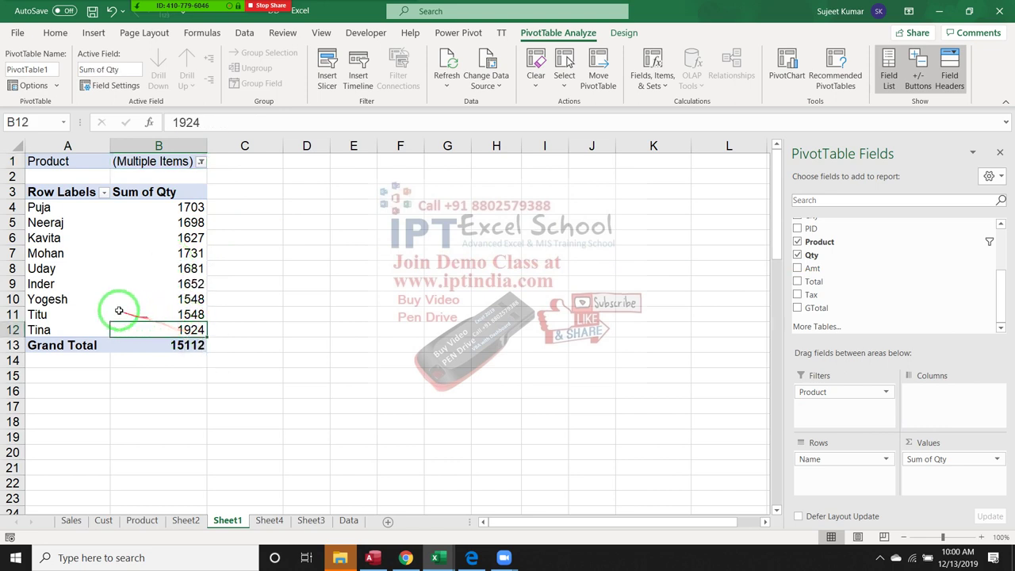
click(44, 207)
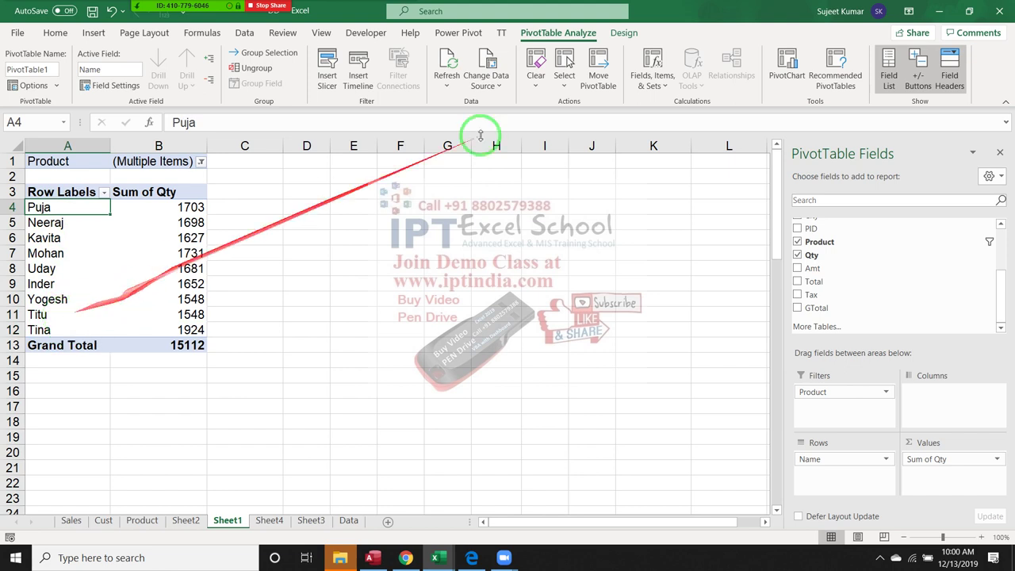
Step: Check the Fields, Items & Sets options, then select the Kavita name row label
click(651, 78)
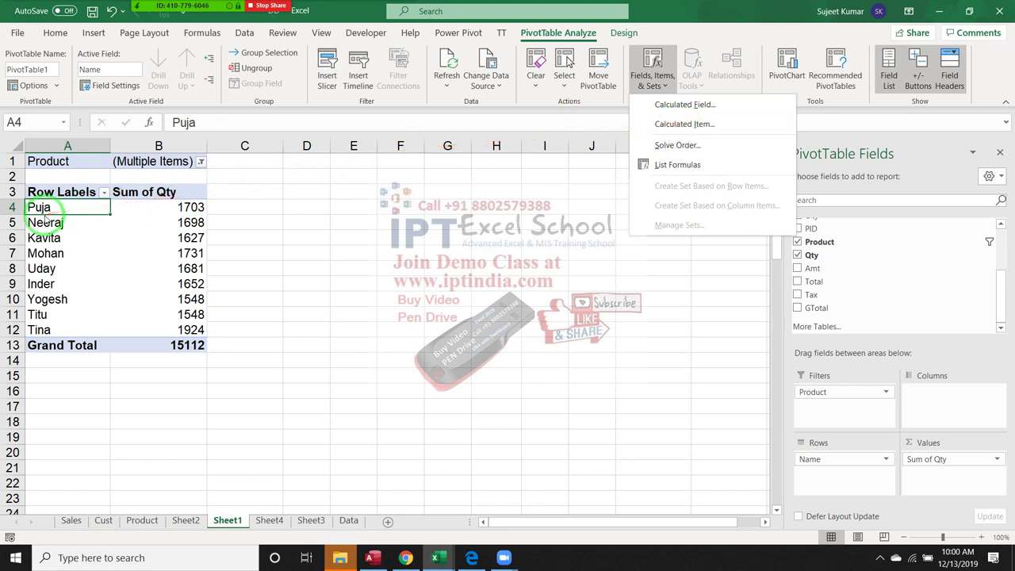
click(101, 221)
click(196, 222)
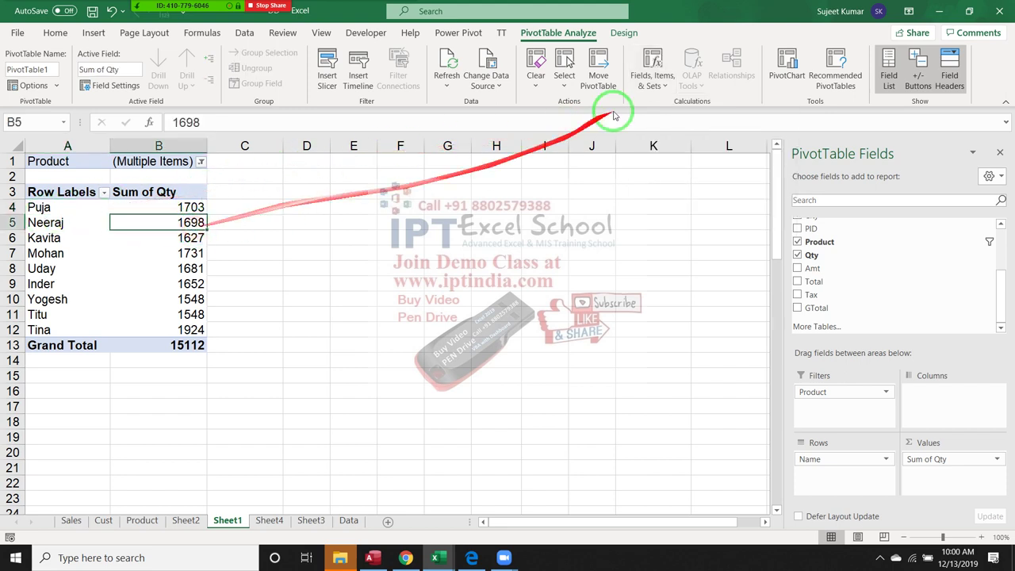
click(664, 82)
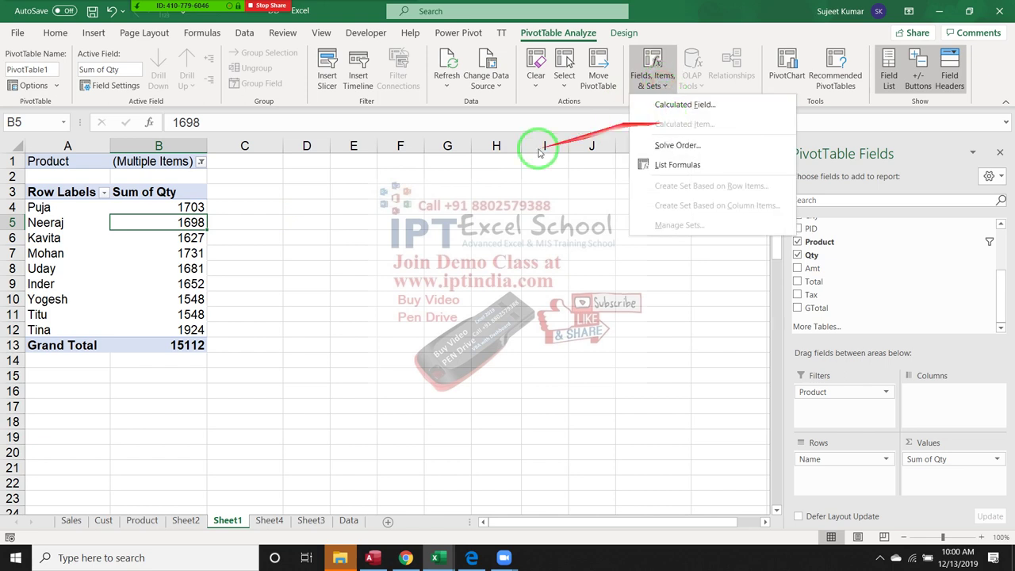
click(37, 236)
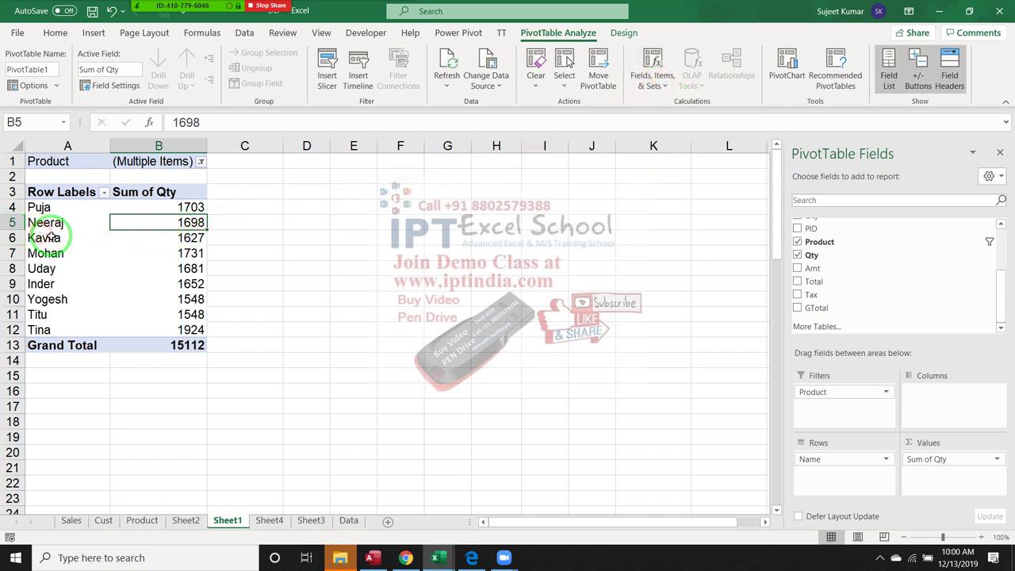
click(44, 237)
Step: Create a calculated item P&T = Puja + Titu in the Name field
click(645, 93)
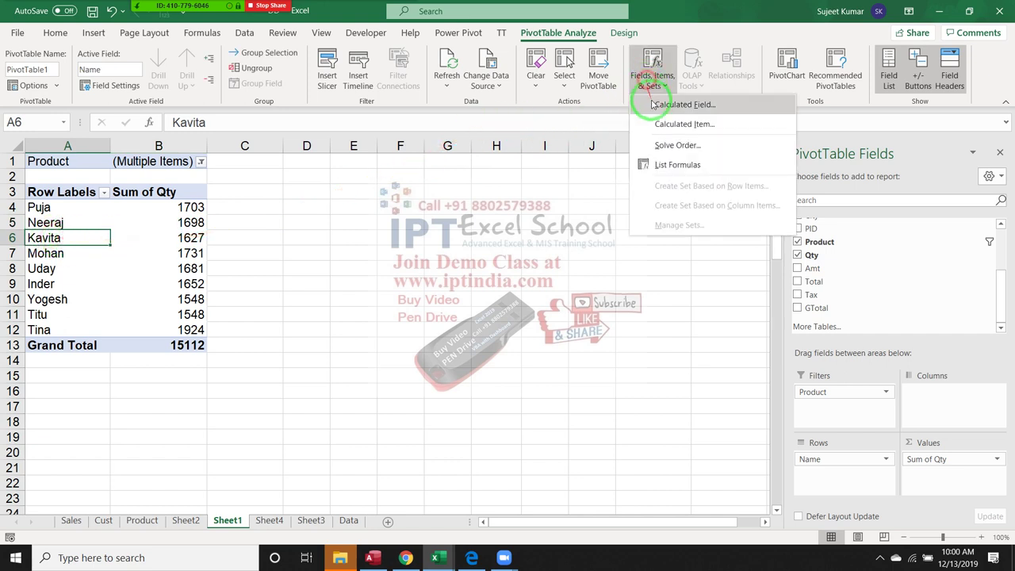
click(671, 122)
text(P&T)
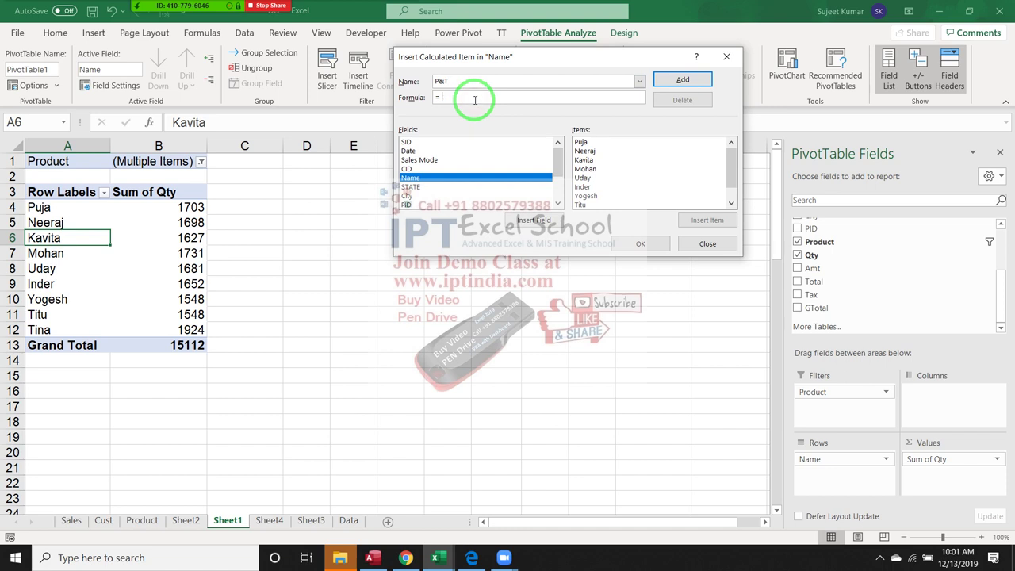
click(584, 142)
double_click(583, 143)
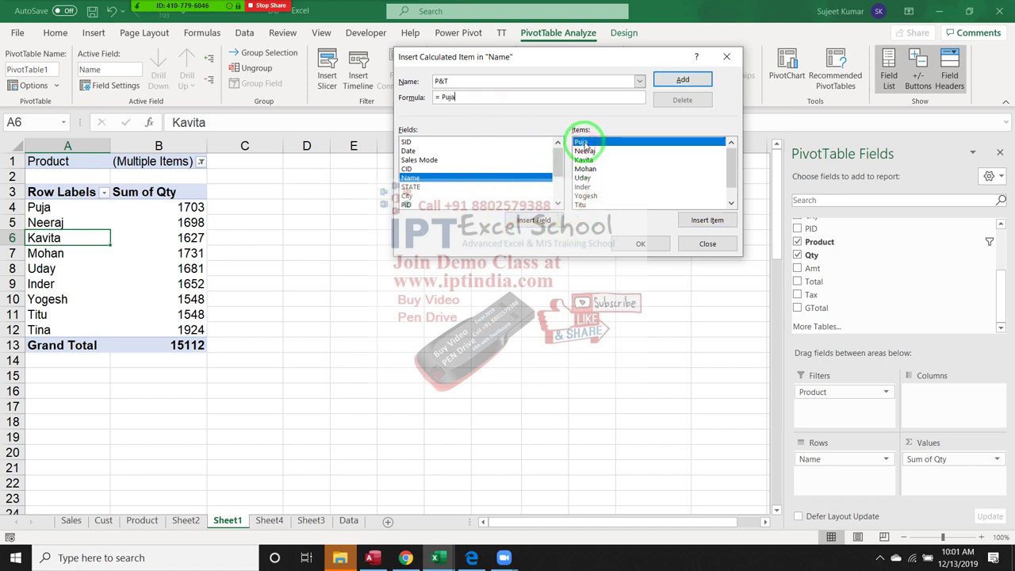
text(+)
scroll(618, 183, down, 2)
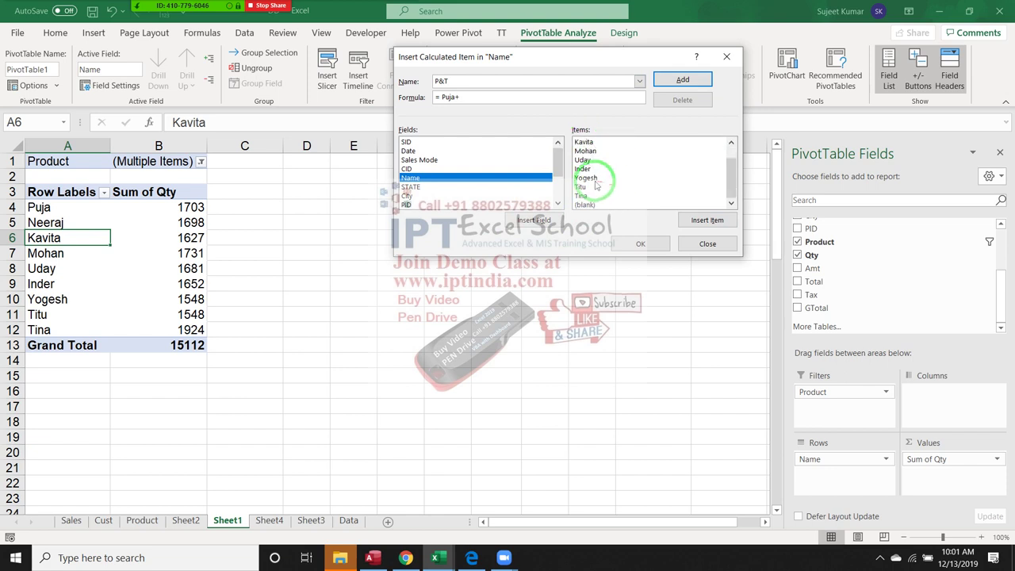
double_click(617, 187)
click(663, 89)
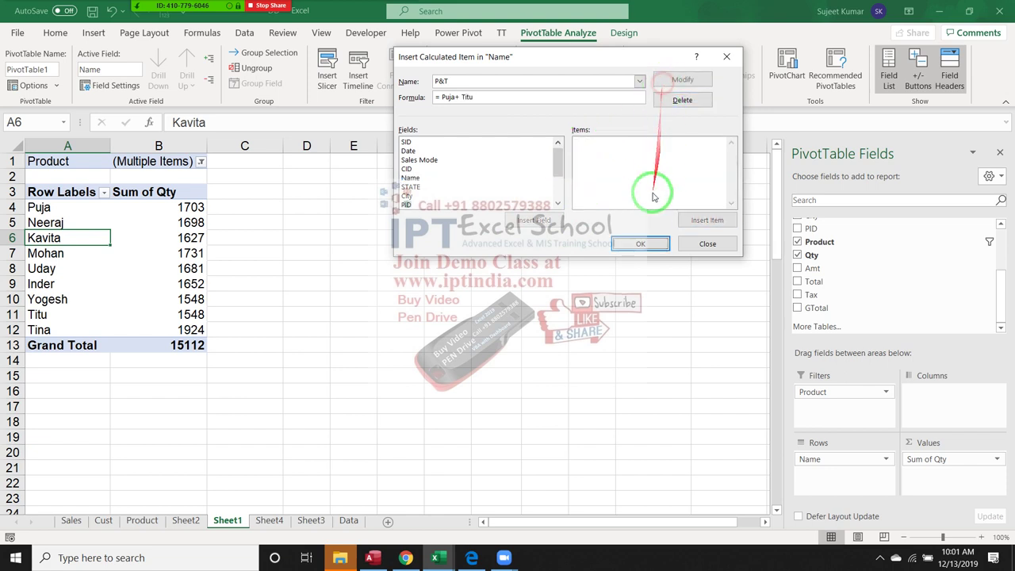
click(639, 243)
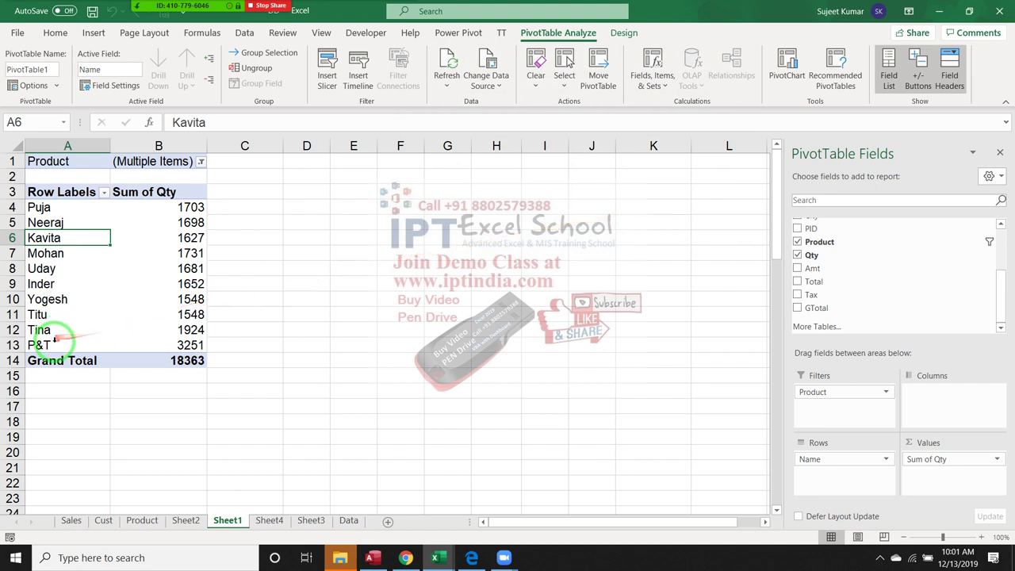
Step: Inspect the new P&T row's 3251 value and the Grand Total row
drag(77, 346, 127, 346)
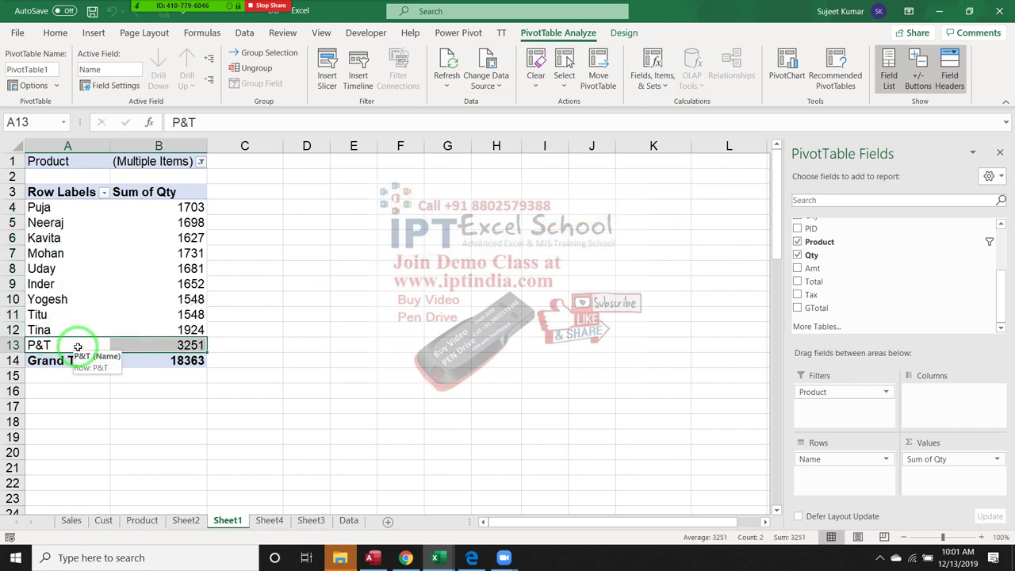
drag(40, 207, 143, 206)
click(159, 349)
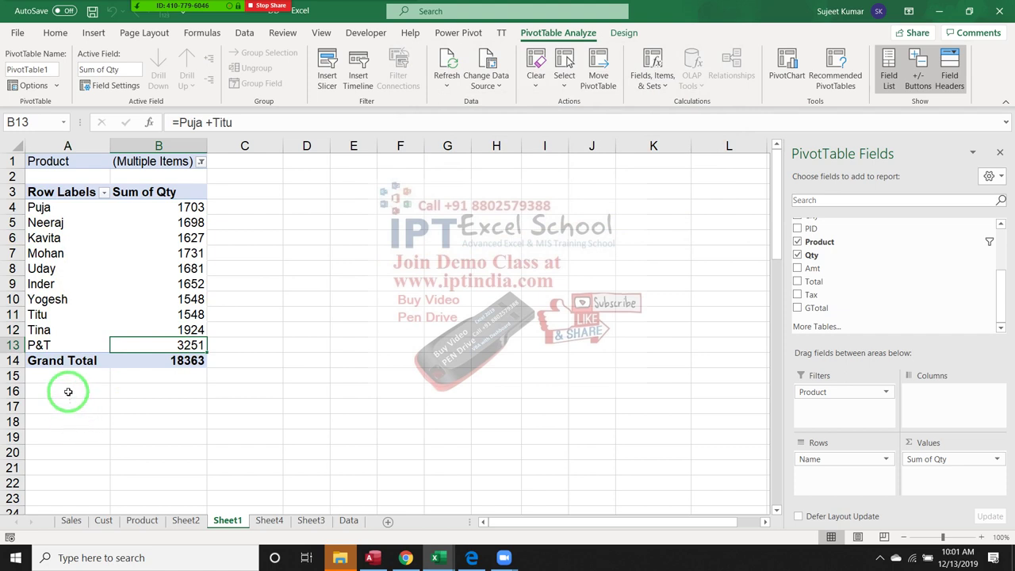
click(46, 361)
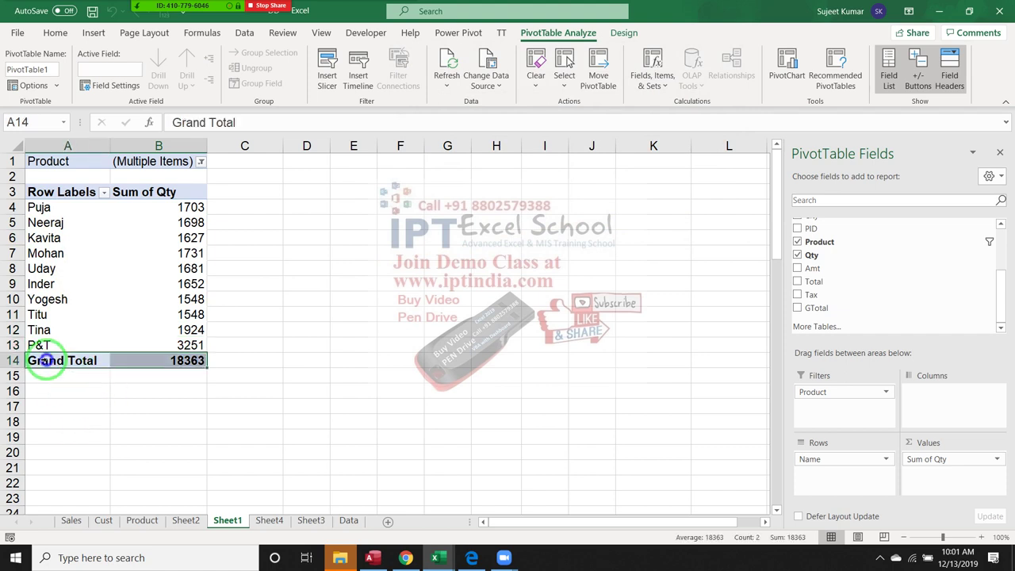
Step: Turn off grand totals for both rows and columns in PivotTable Options
right_click(46, 362)
click(92, 306)
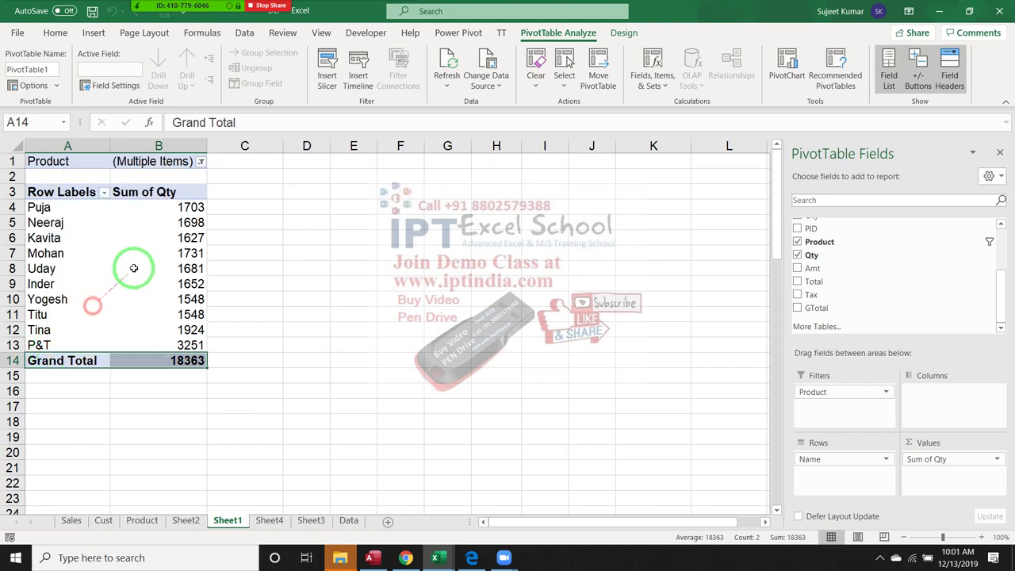
click(151, 190)
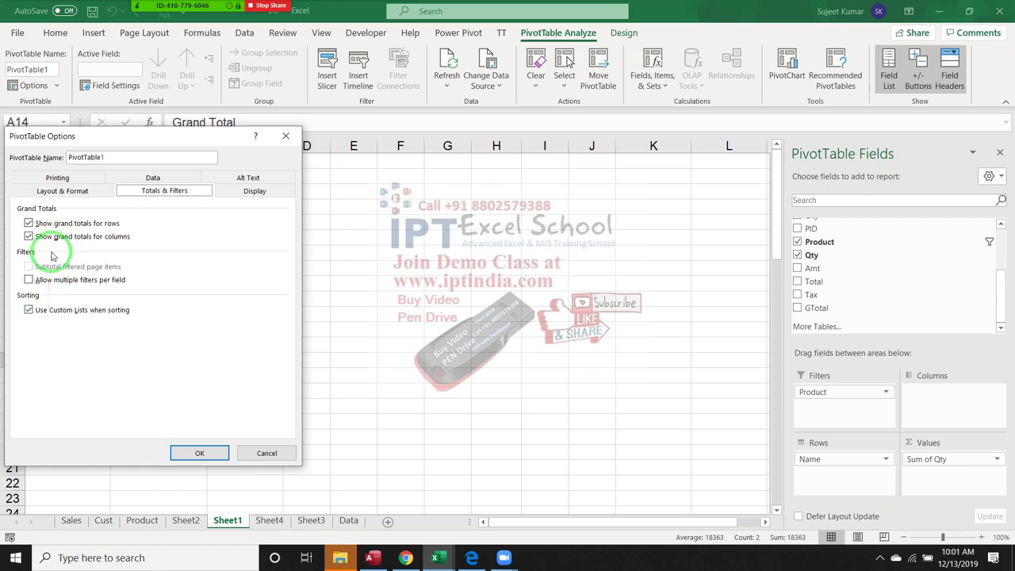
click(29, 236)
click(29, 223)
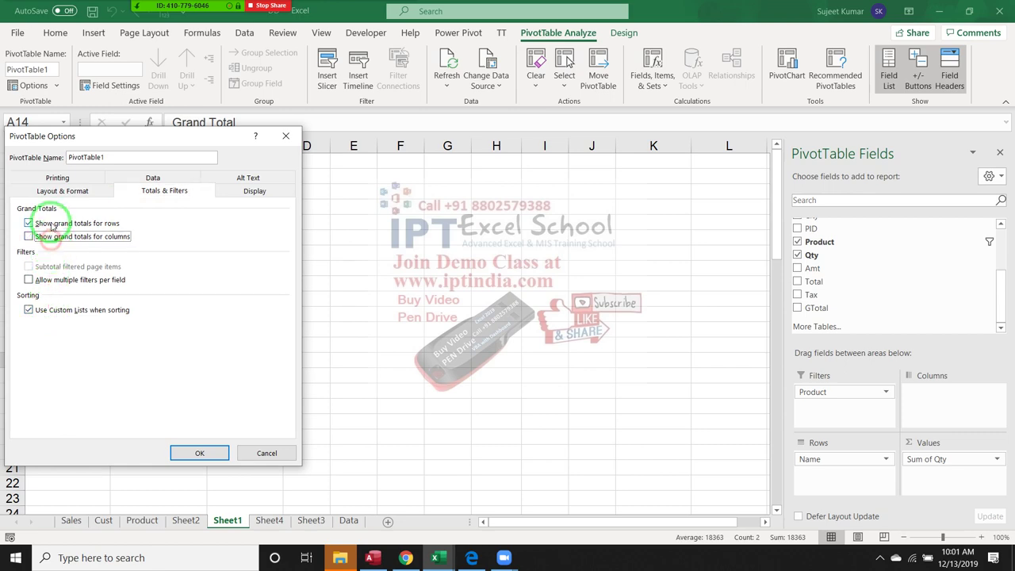
click(200, 452)
click(145, 405)
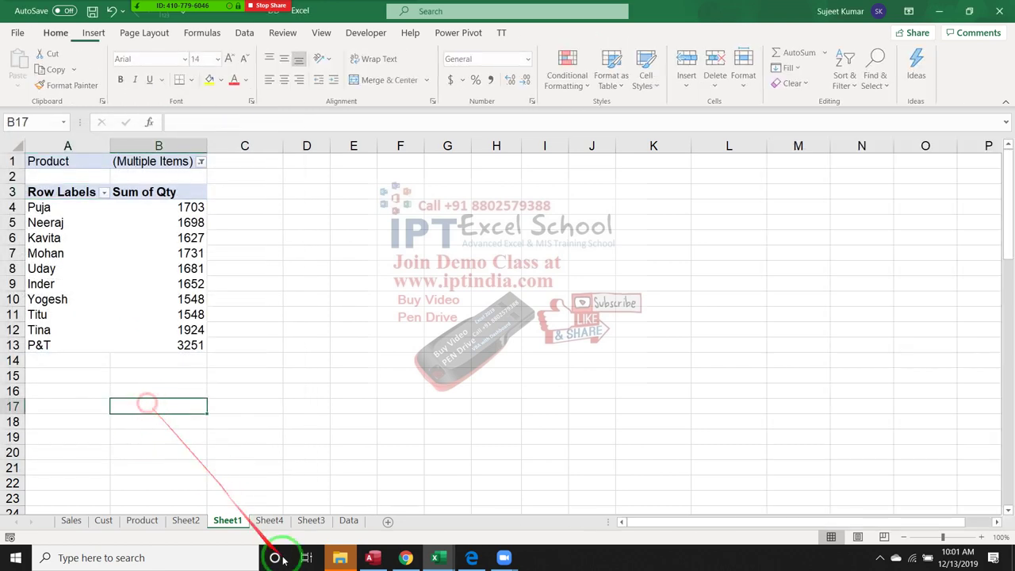
Step: Insert a new pivot table from the Data sheet on a new worksheet
click(349, 520)
click(62, 161)
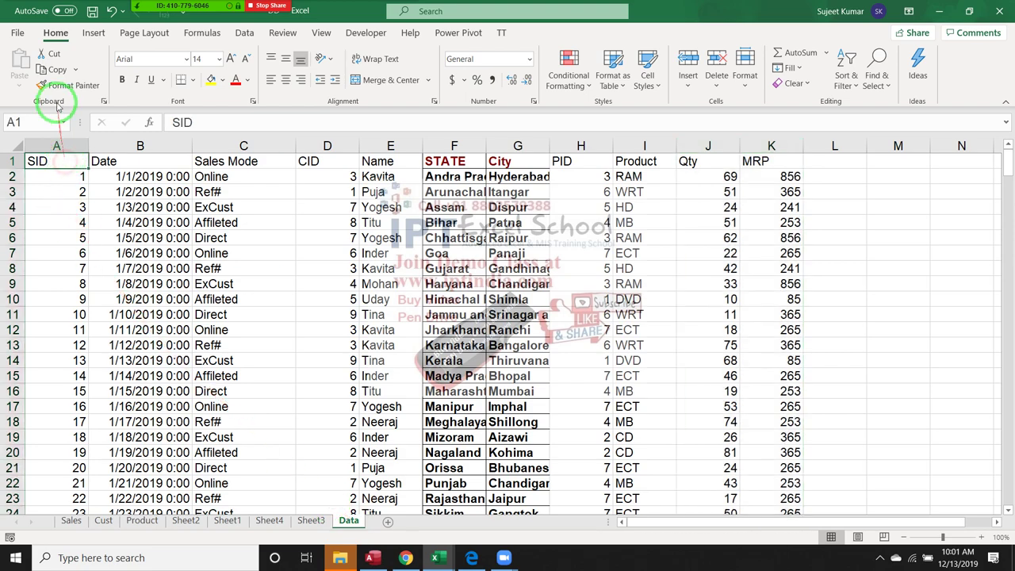
click(94, 32)
click(24, 64)
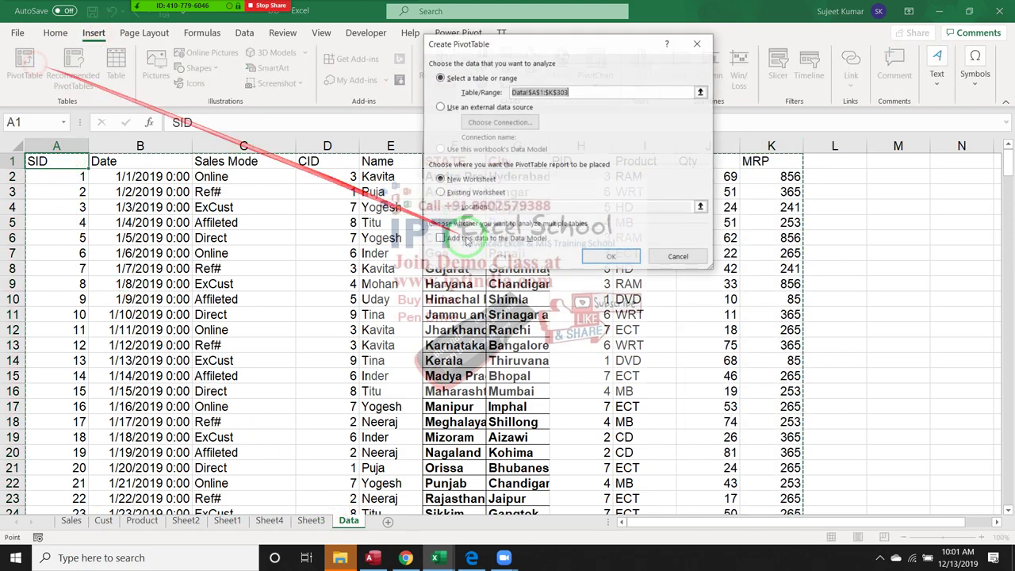
click(610, 256)
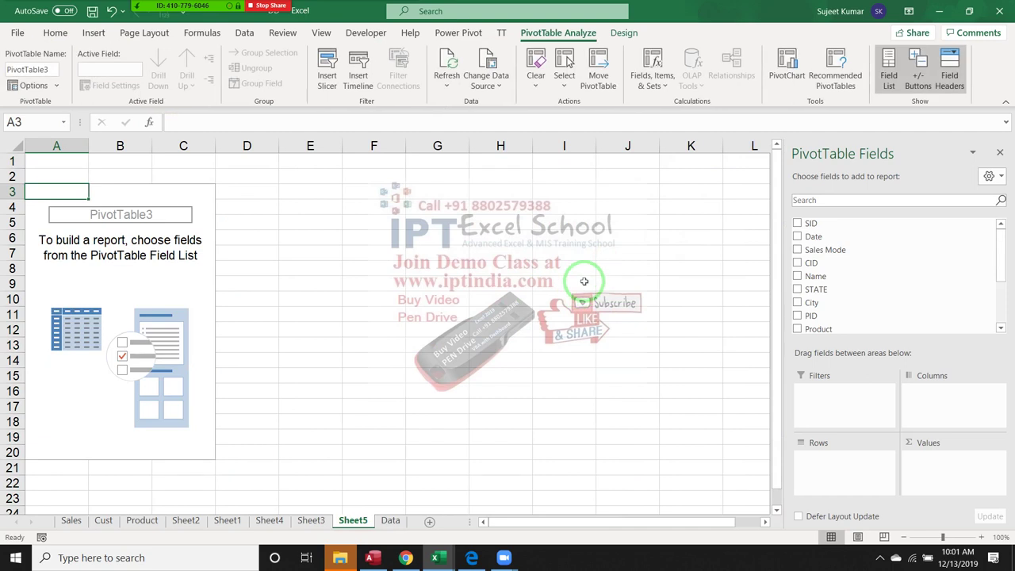
Step: Lay out Sum of Qty by Name, then select the Puja and Titu labels together
scroll(872, 262, down, 1)
mouse_move(815, 265)
mouse_down()
mouse_move(853, 420)
mouse_move(846, 461)
mouse_up()
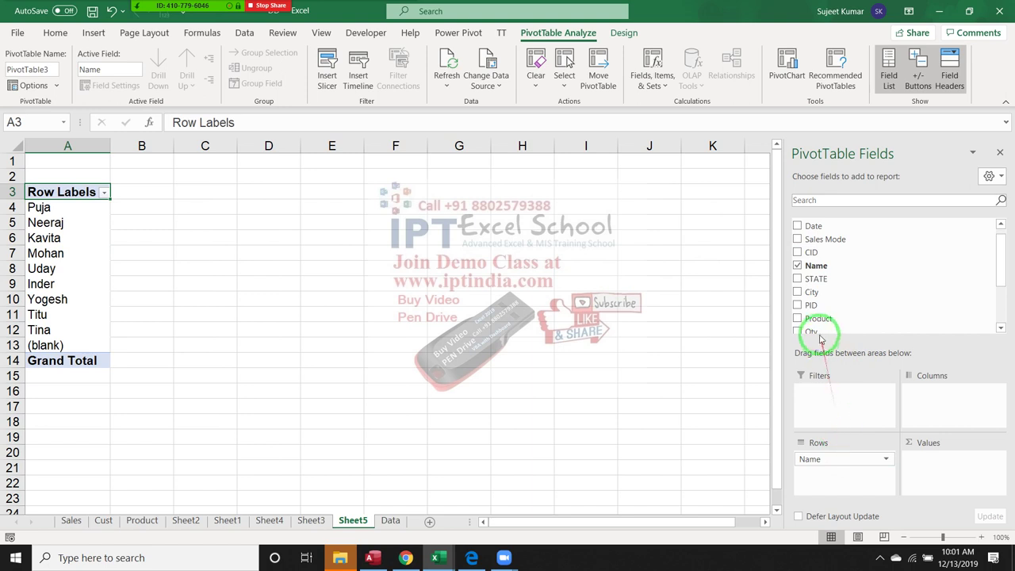
drag(817, 331, 924, 460)
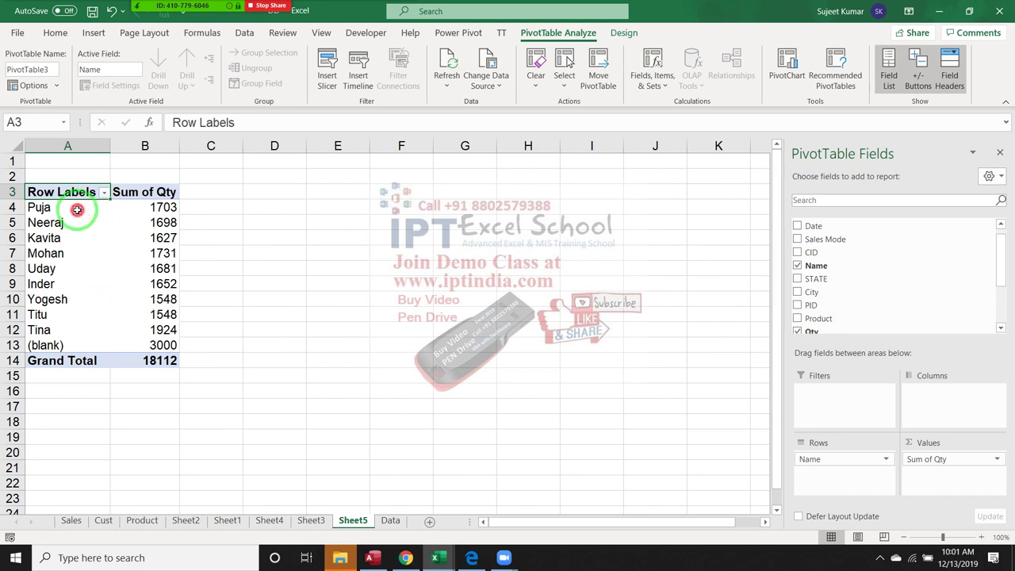
click(77, 209)
ctrl+click(58, 314)
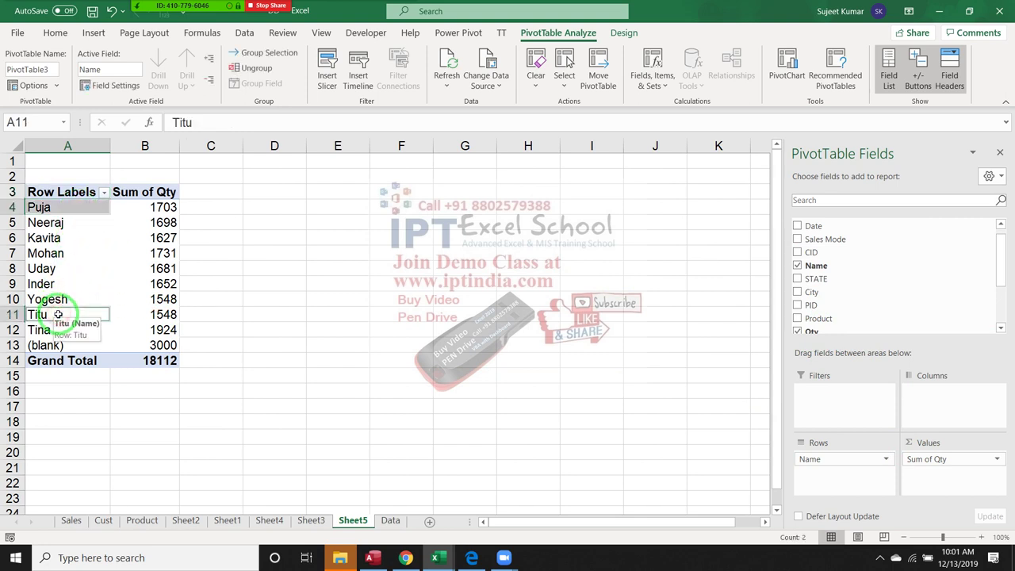
click(325, 521)
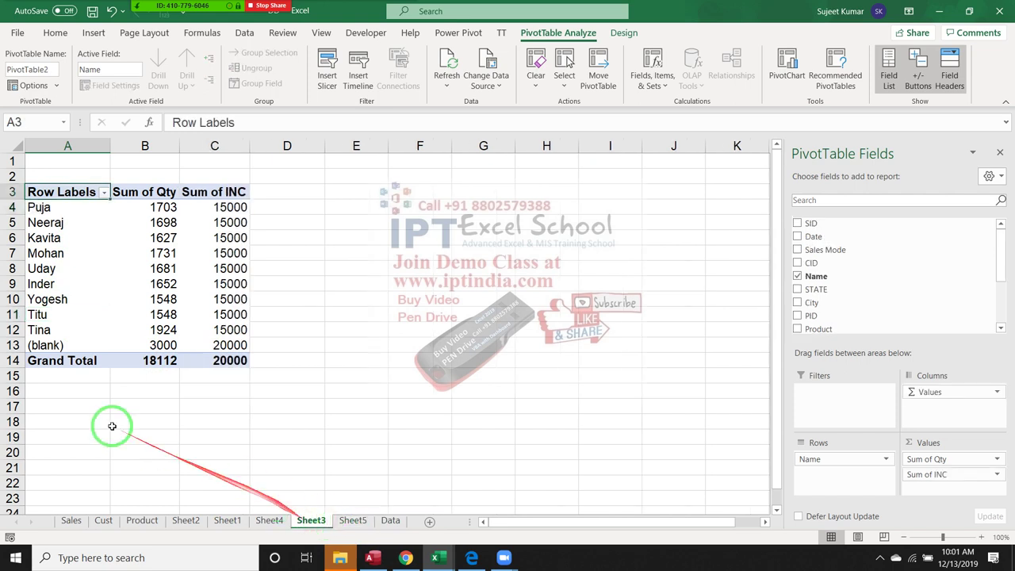
click(349, 519)
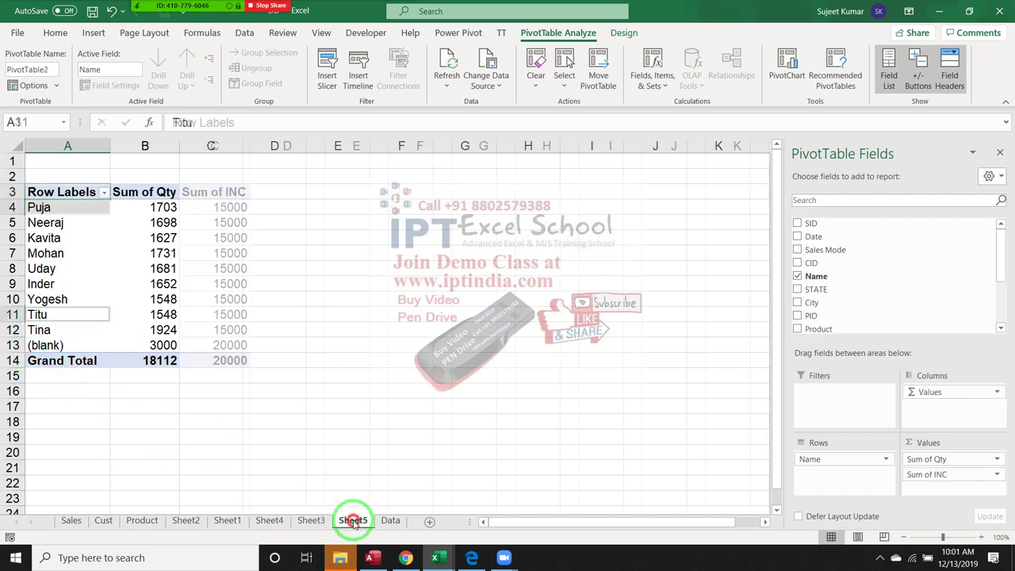
click(312, 520)
click(274, 520)
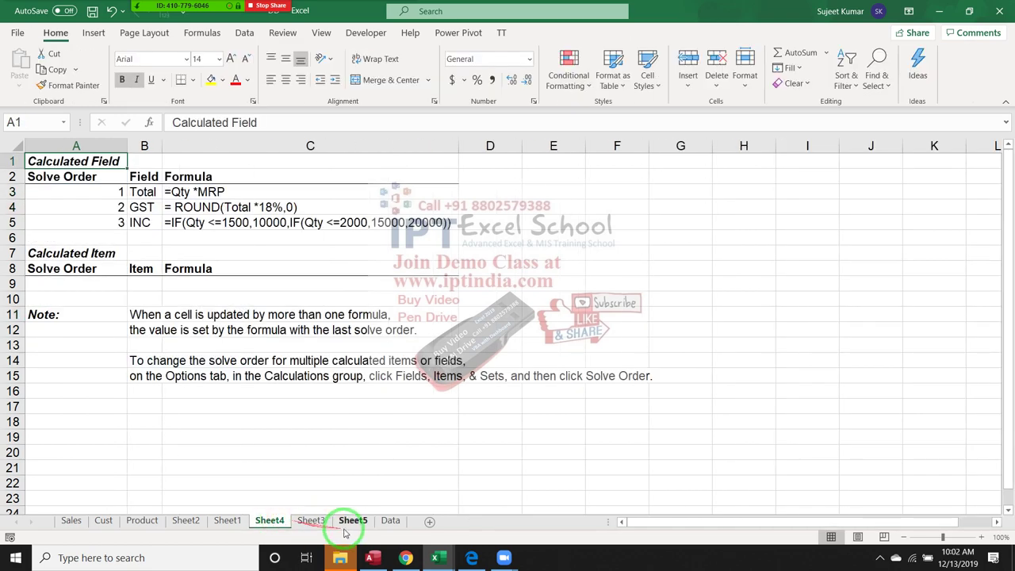
click(228, 520)
click(184, 520)
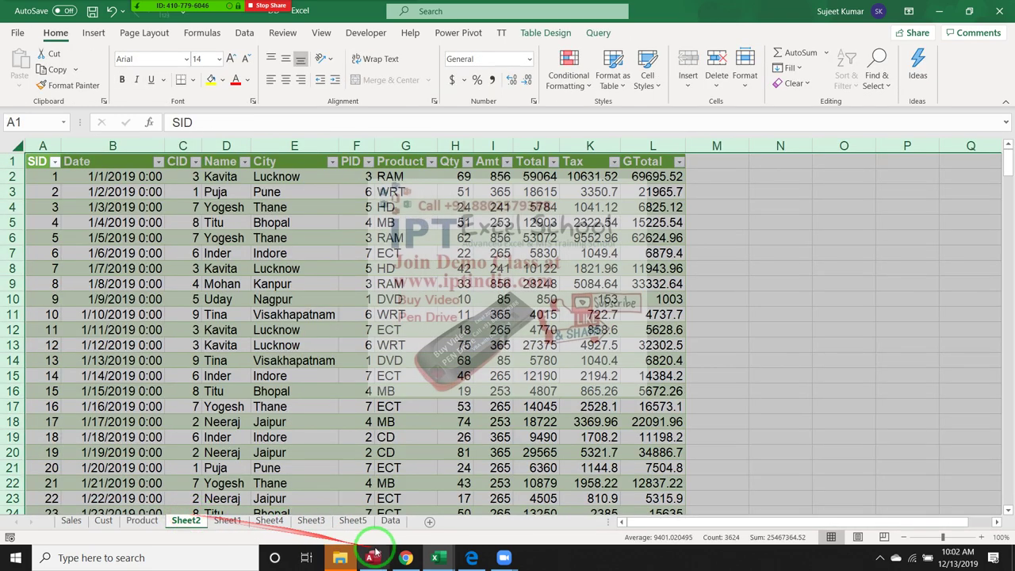
click(389, 520)
click(354, 520)
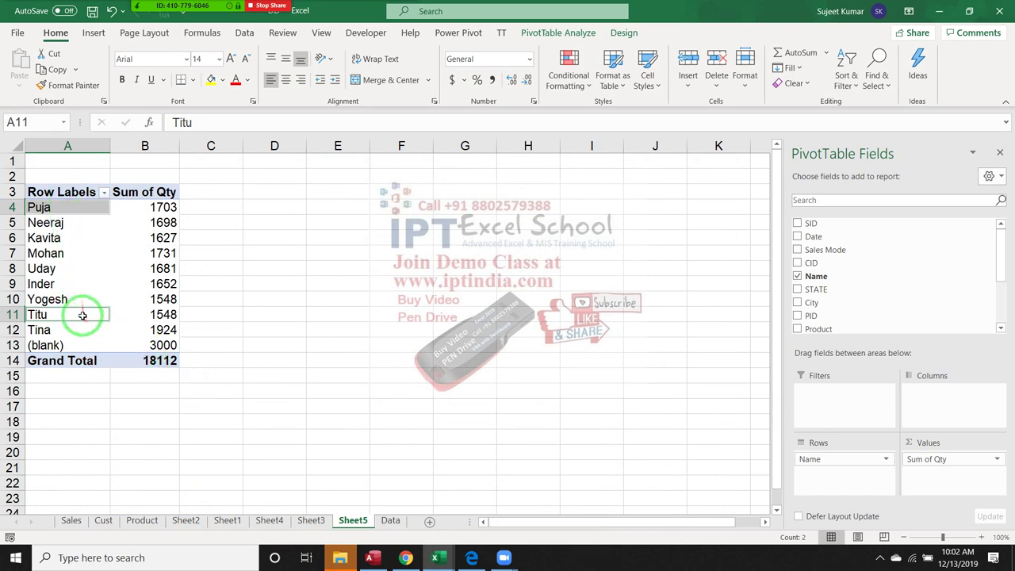
Step: Group the selected Puja and Titu rows and drag the Name field out of Rows
right_click(80, 314)
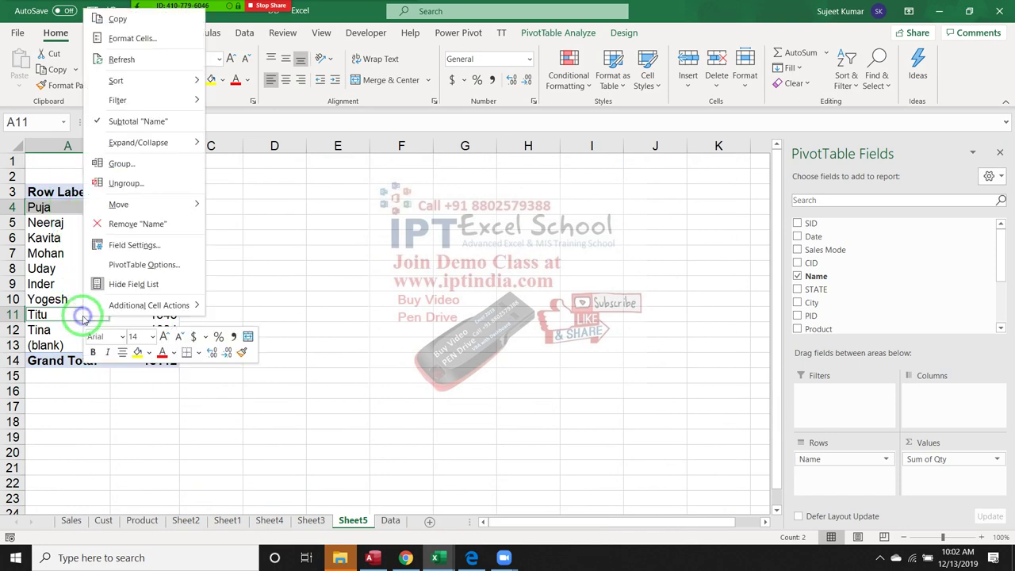
click(126, 164)
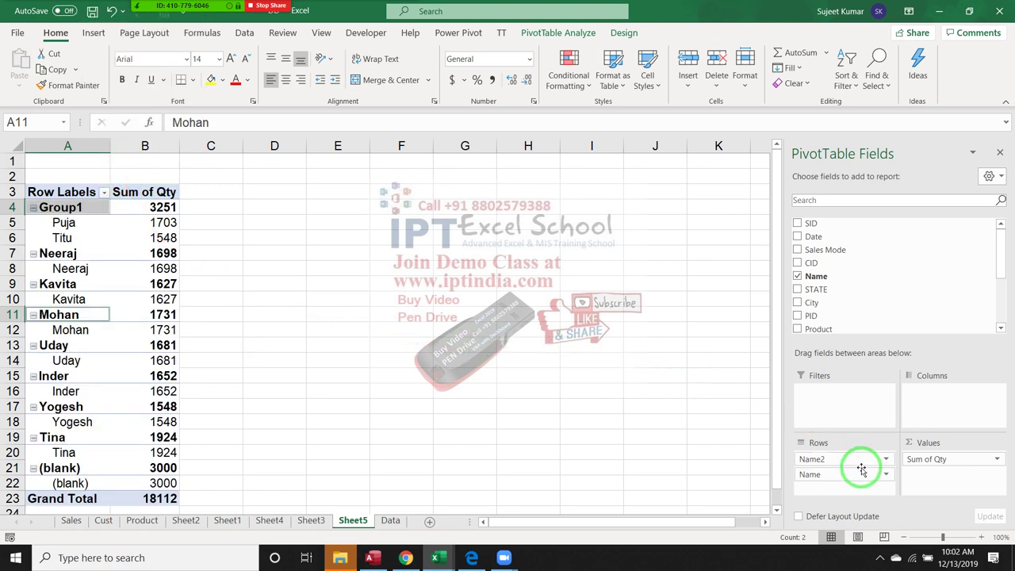
drag(860, 482, 717, 399)
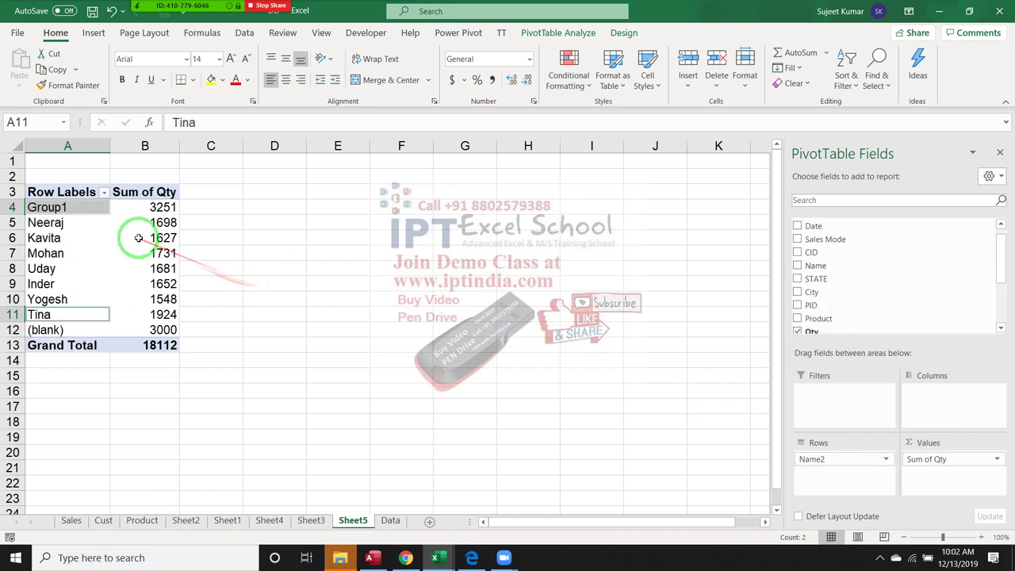
Step: Rename Group1 to P&T, giving a 3251 row with Grand Total 18112
click(95, 219)
click(90, 200)
click(90, 206)
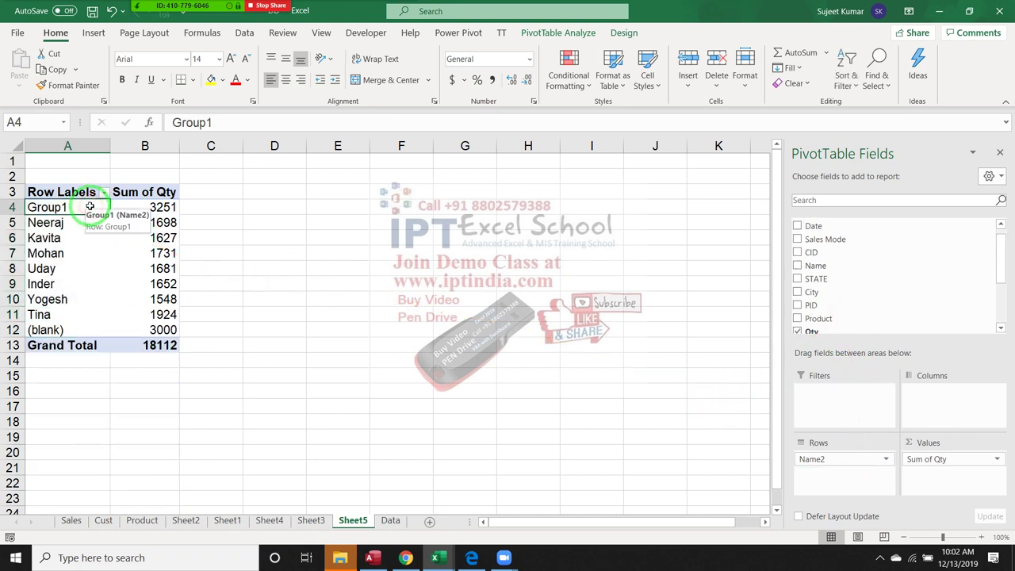
text(P&T)
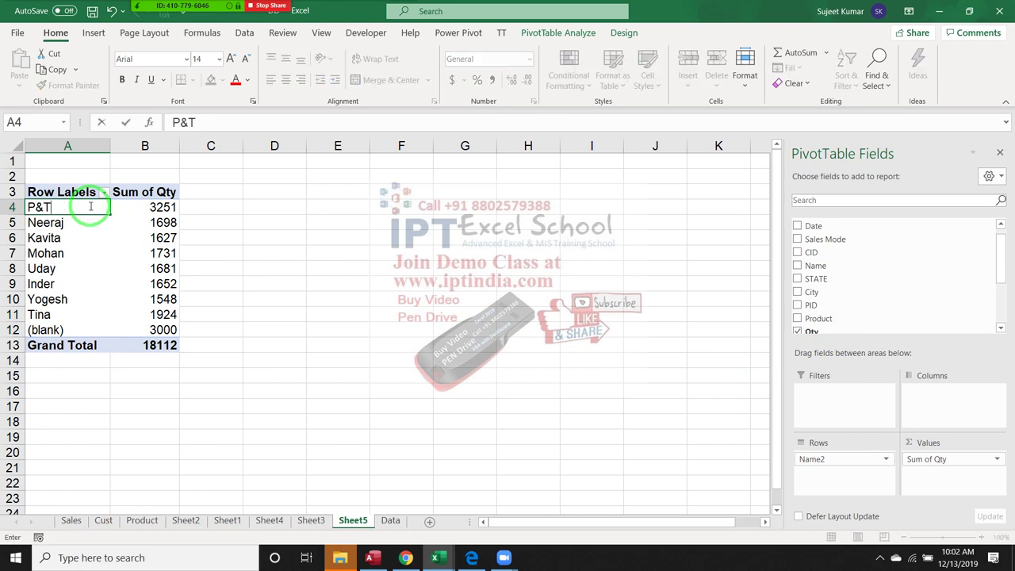
key(Return)
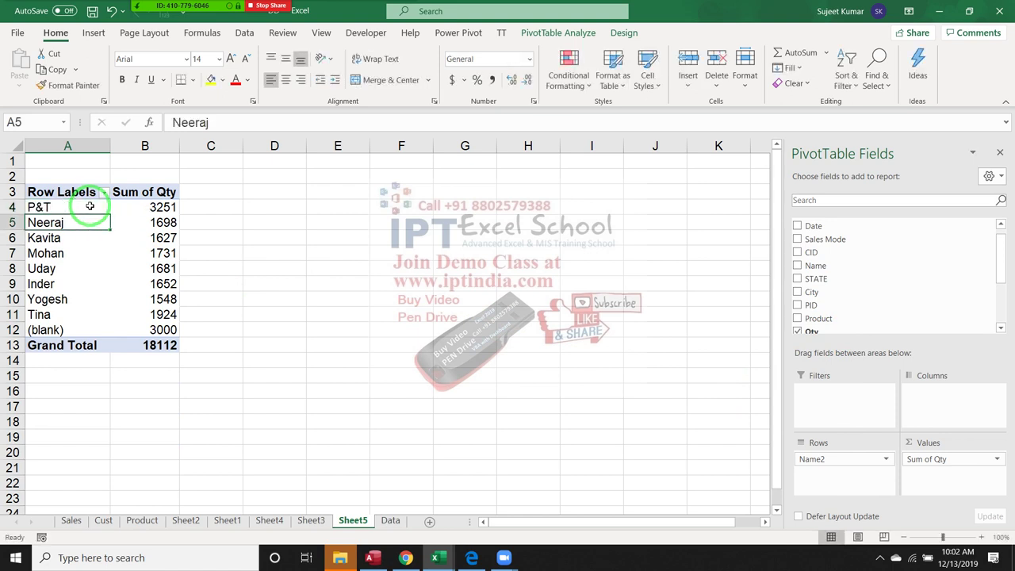
click(156, 345)
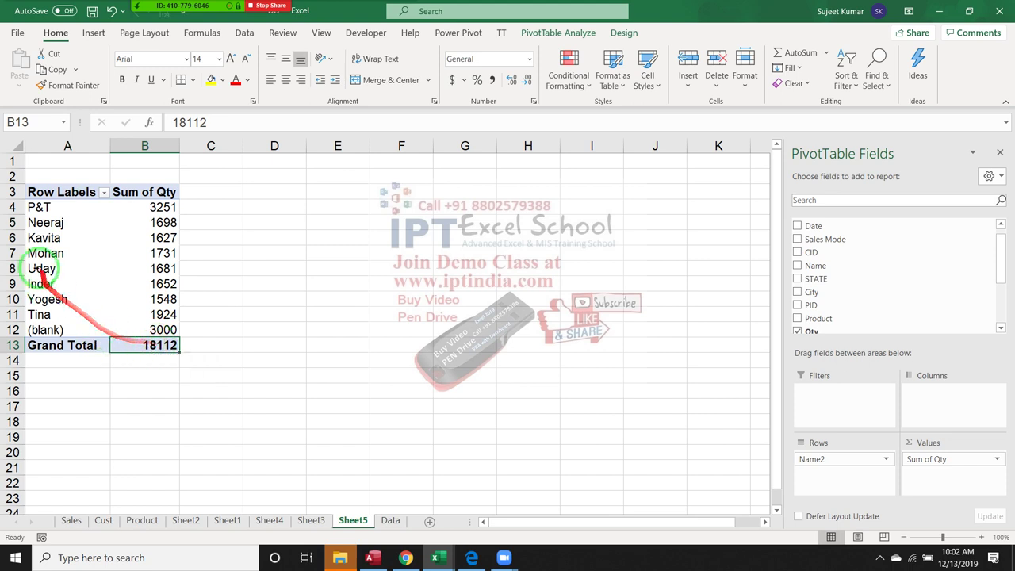
click(45, 253)
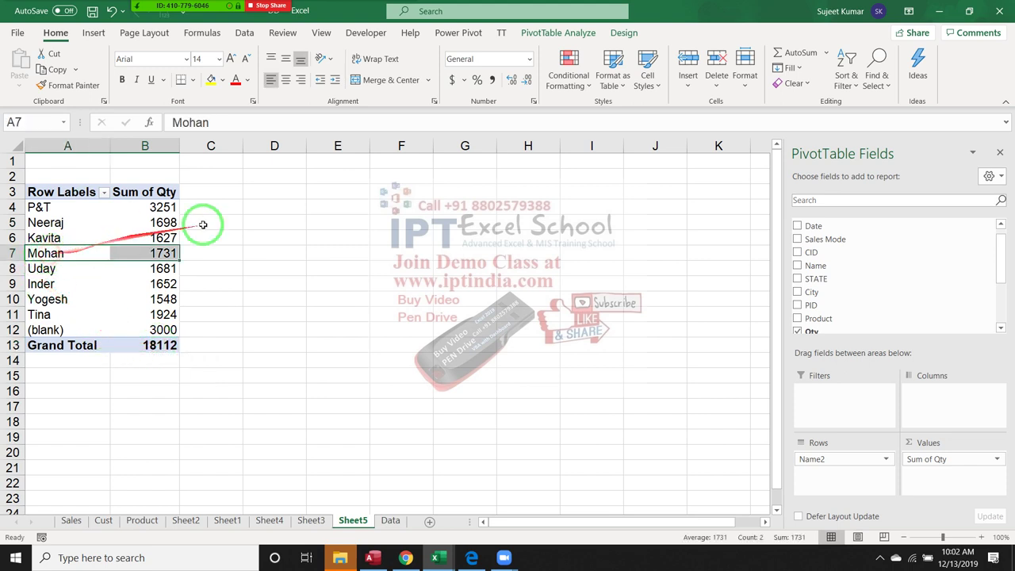
Step: Group Neeraj, Uday and Yogesh into a Group2 row totalling 4927
click(690, 85)
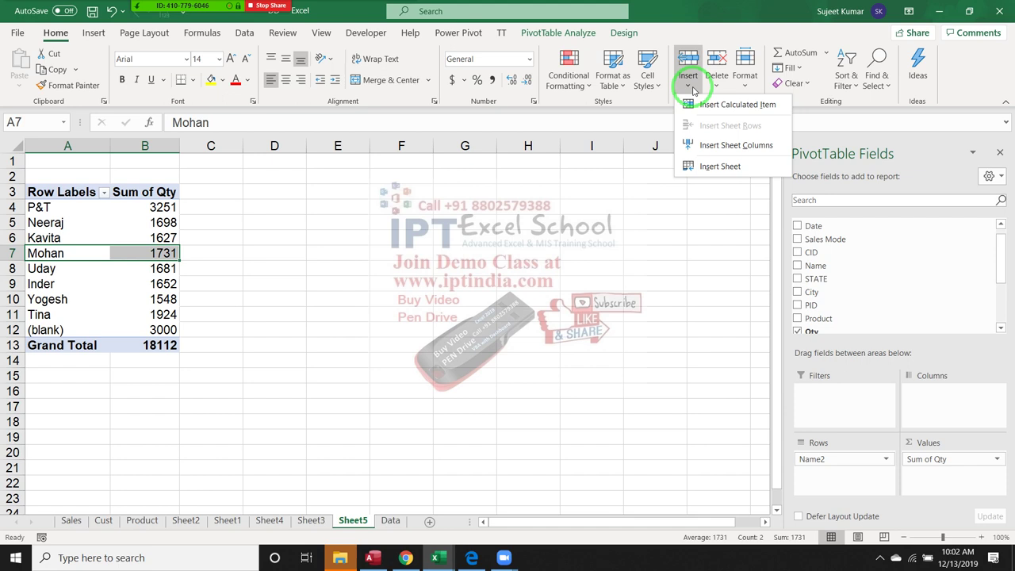
click(154, 238)
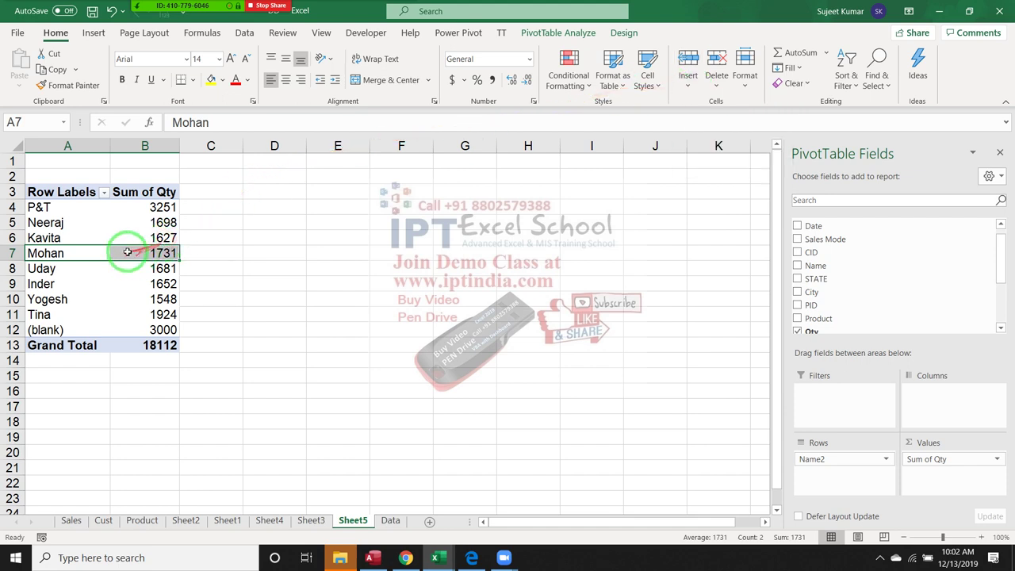
click(62, 226)
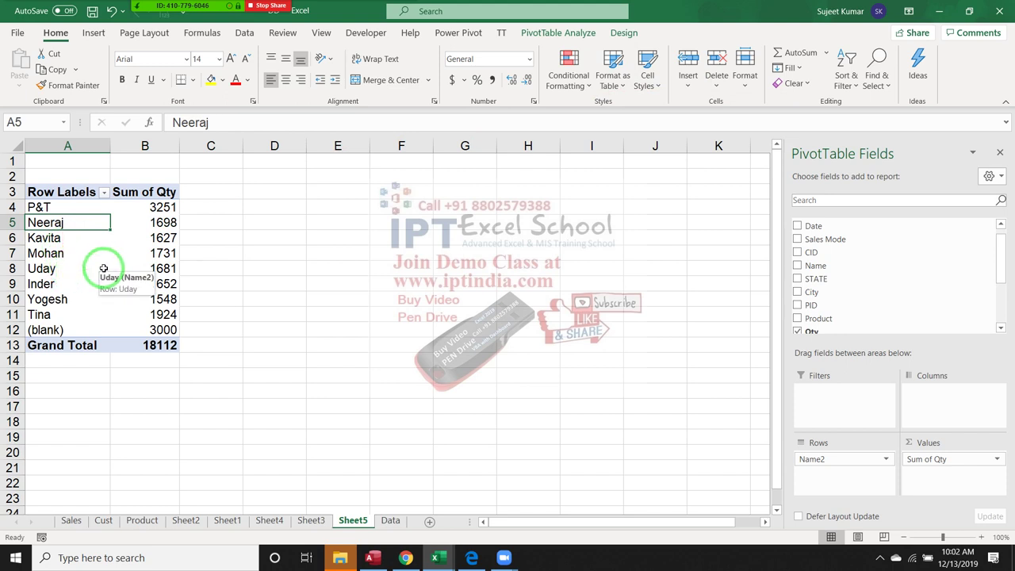
ctrl+click(55, 271)
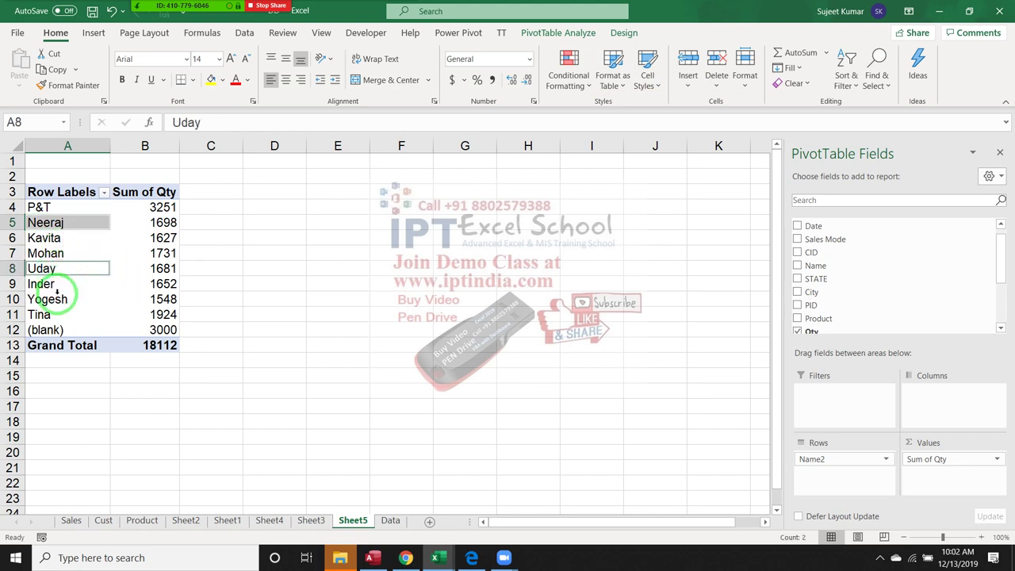
ctrl+click(55, 300)
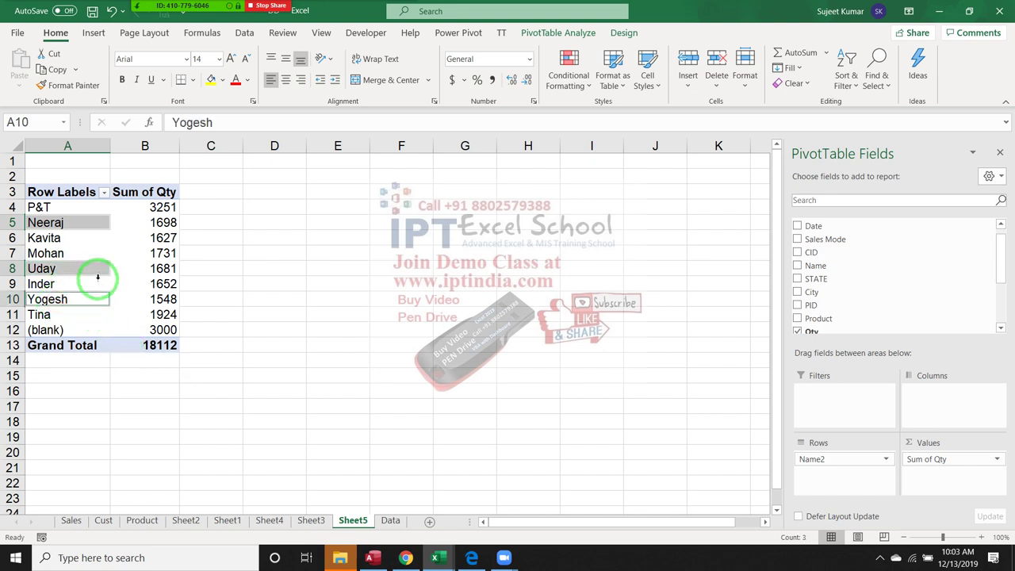
right_click(95, 274)
click(125, 386)
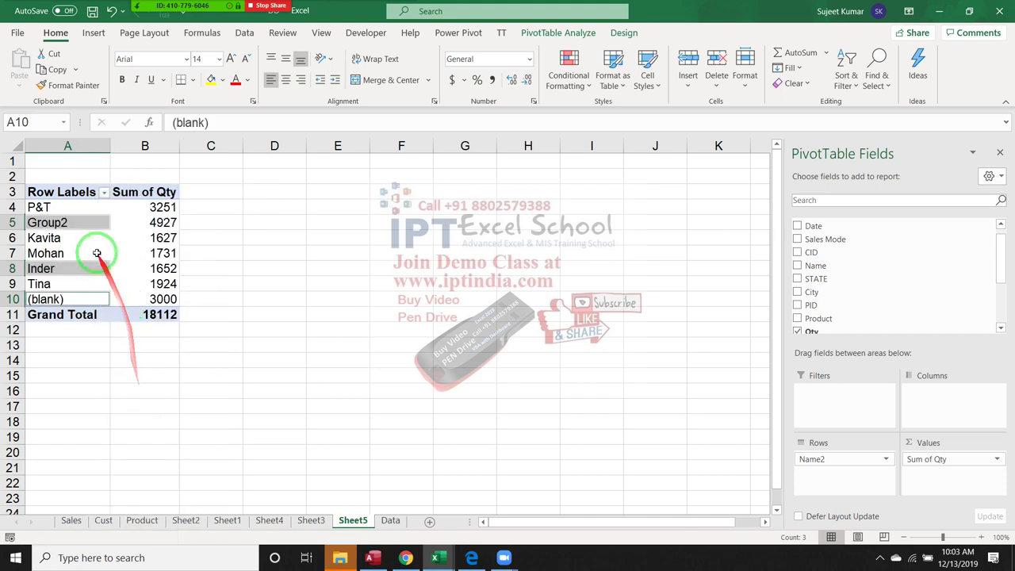
click(80, 226)
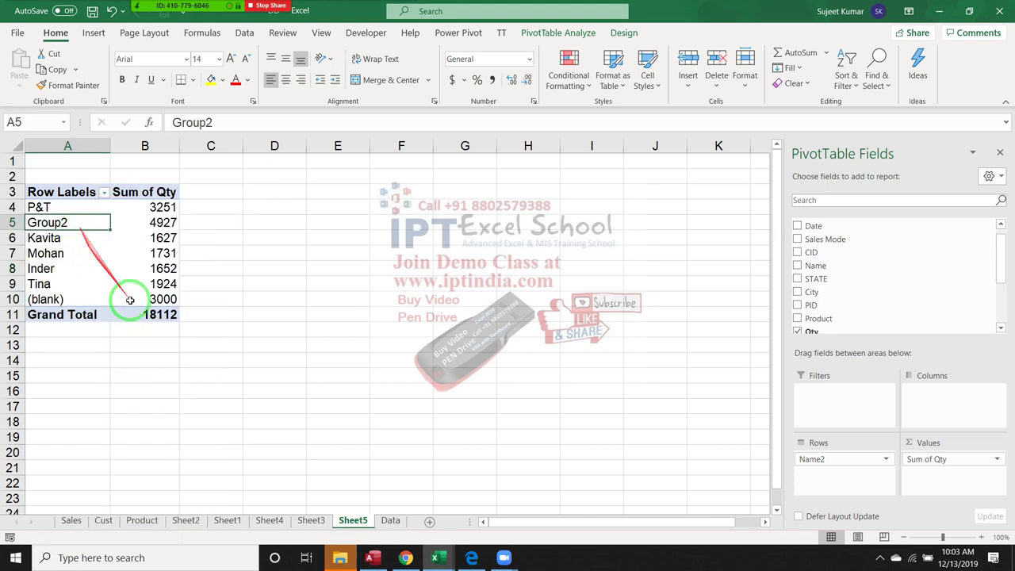
Step: Insert an empty PivotTable4 on new Sheet6 from the Data sheet range A1:K303
click(390, 520)
click(92, 32)
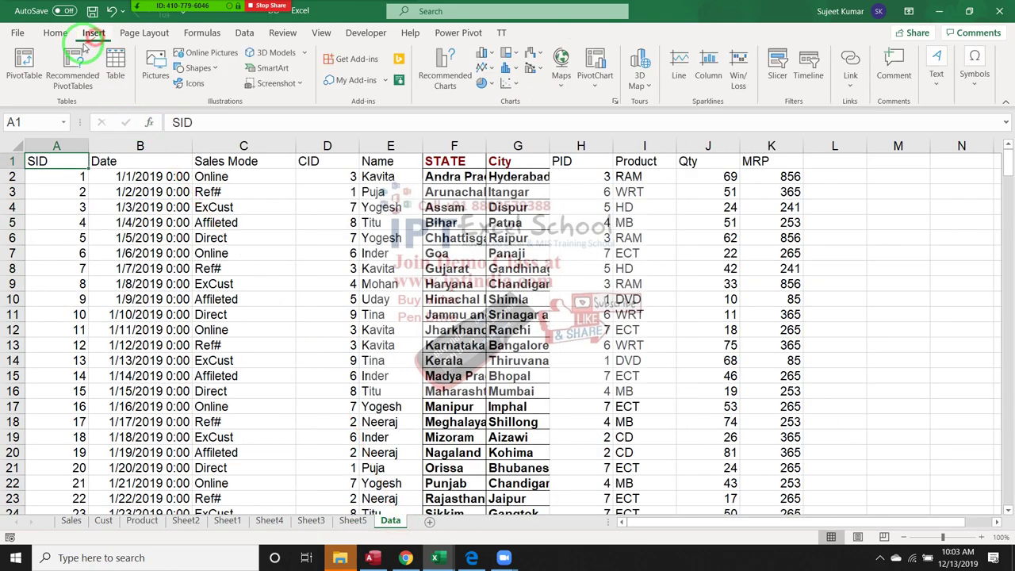
click(24, 67)
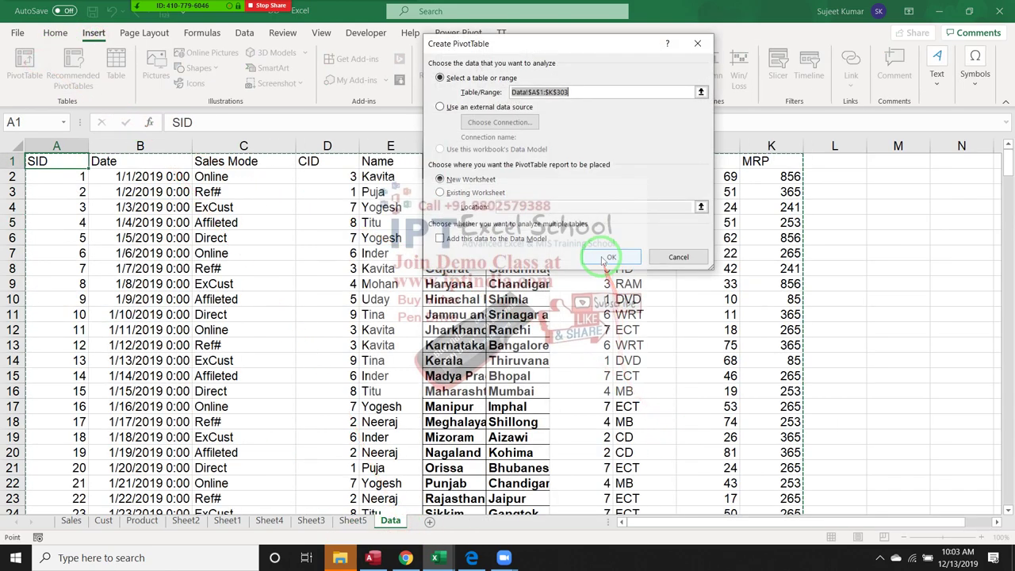
click(611, 256)
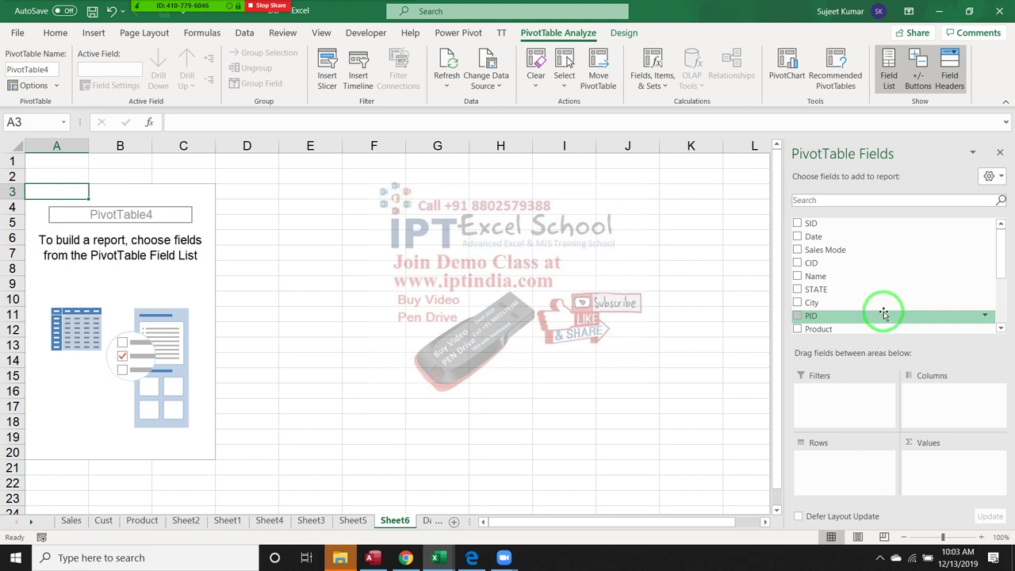
scroll(892, 305, down, 3)
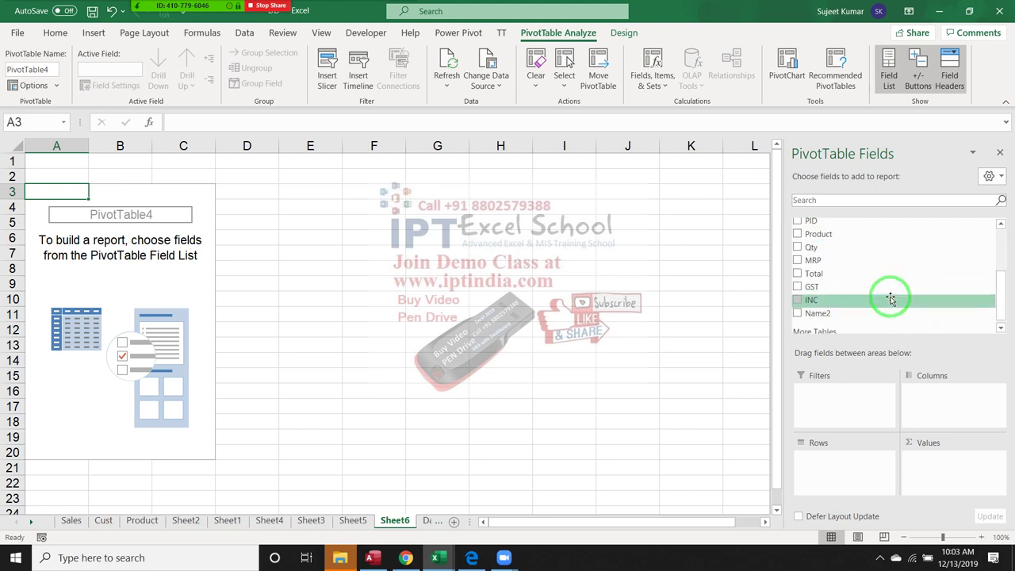
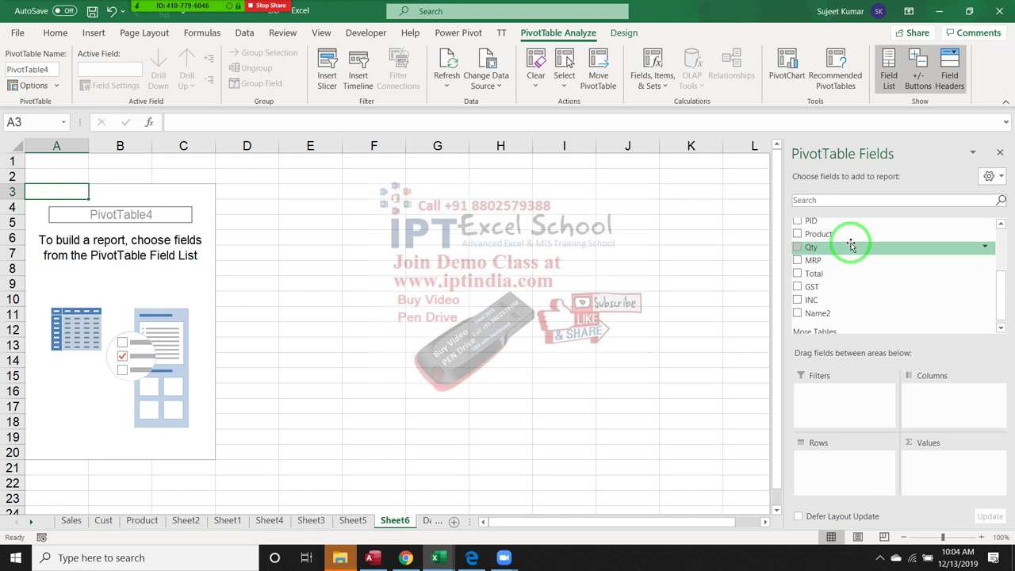
Step: Add Qty to both Rows and Values, then check that the Grand Total is 18112
drag(851, 247, 834, 474)
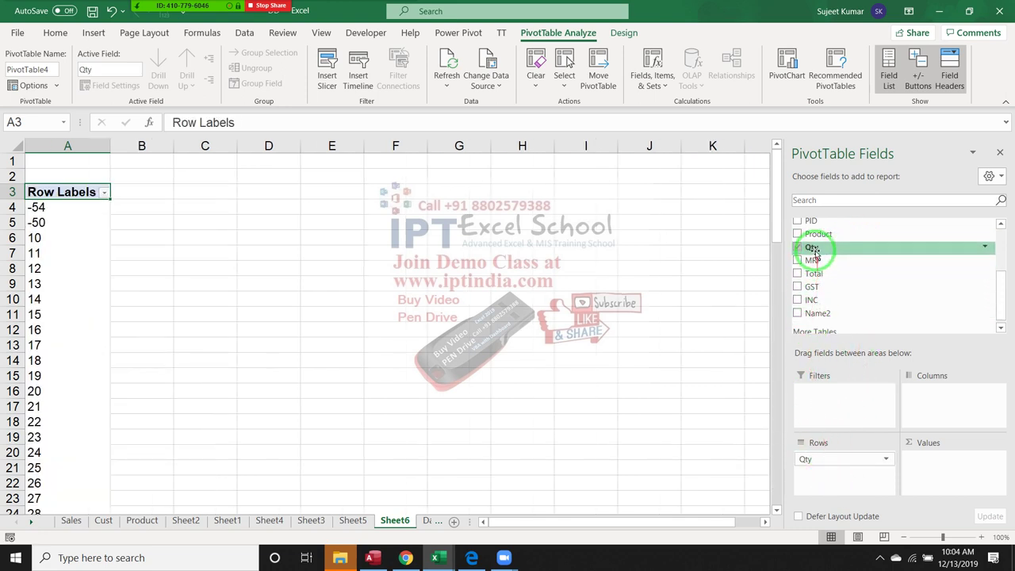
drag(812, 248, 929, 464)
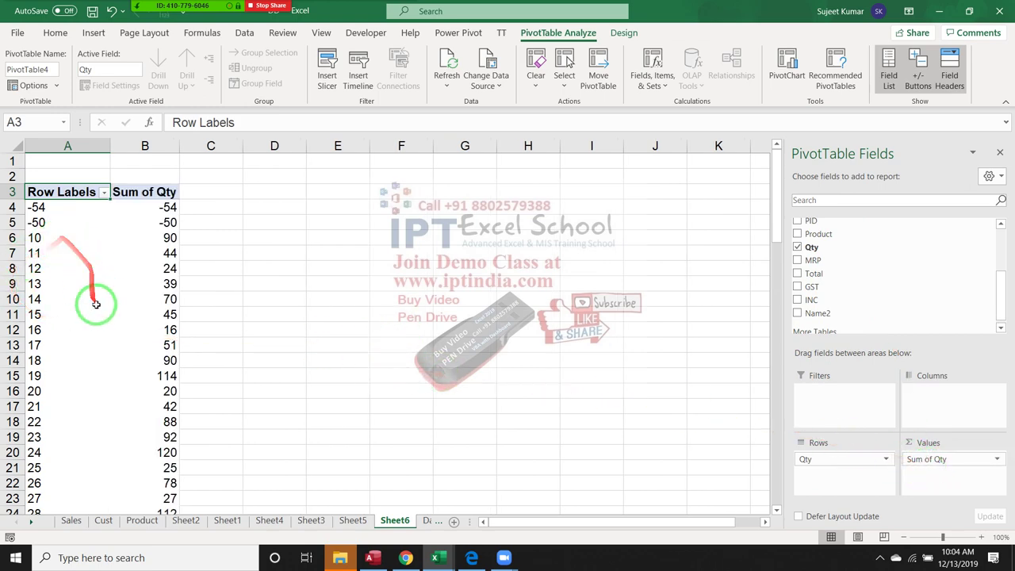
scroll(94, 317, down, 4)
scroll(93, 335, down, 10)
scroll(92, 337, down, 4)
scroll(92, 344, down, 5)
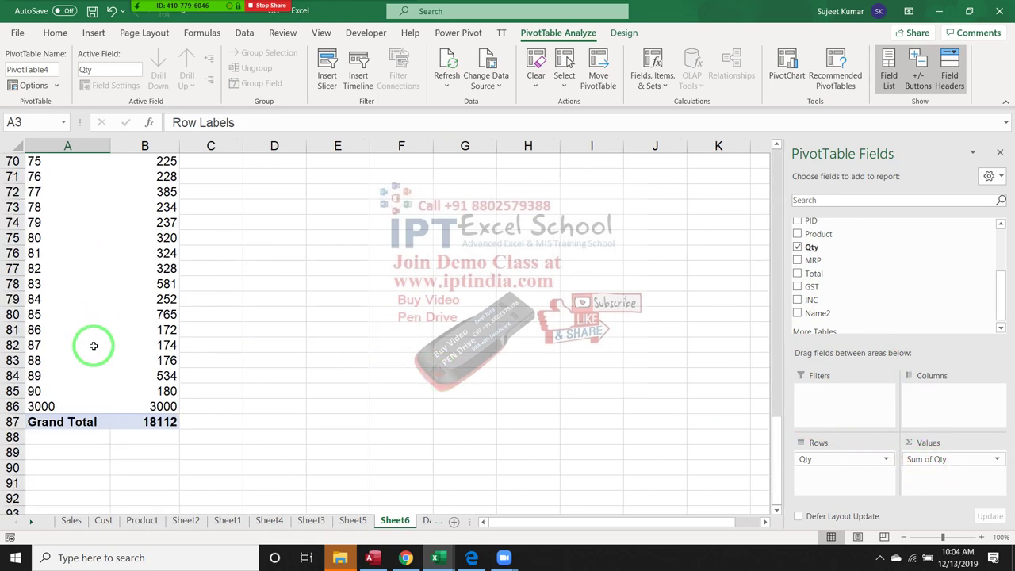
scroll(93, 345, up, 2)
scroll(91, 340, up, 15)
scroll(91, 339, up, 6)
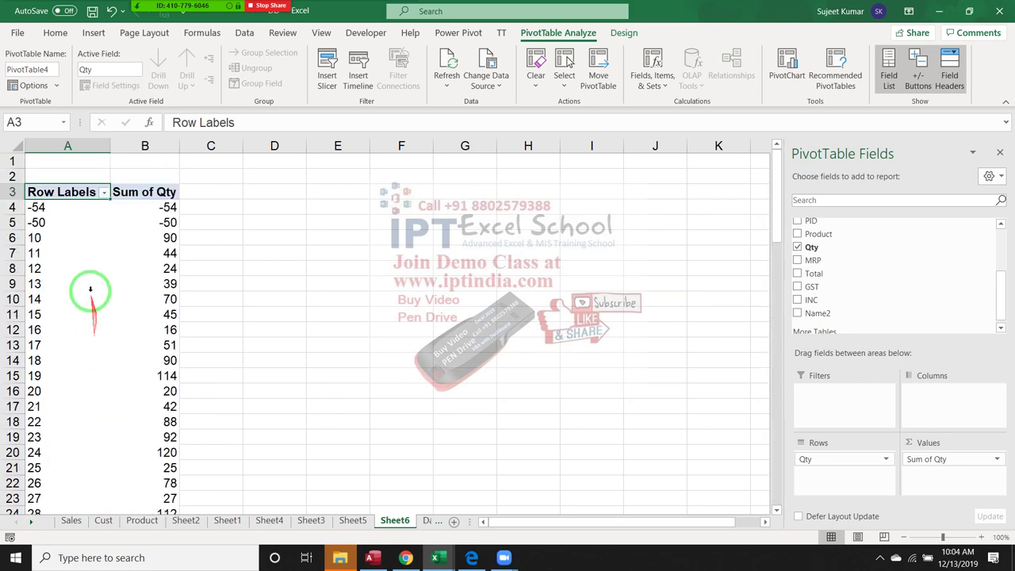
click(54, 272)
Step: Group the Qty row labels from 0 to 100 in bands of 10
right_click(54, 271)
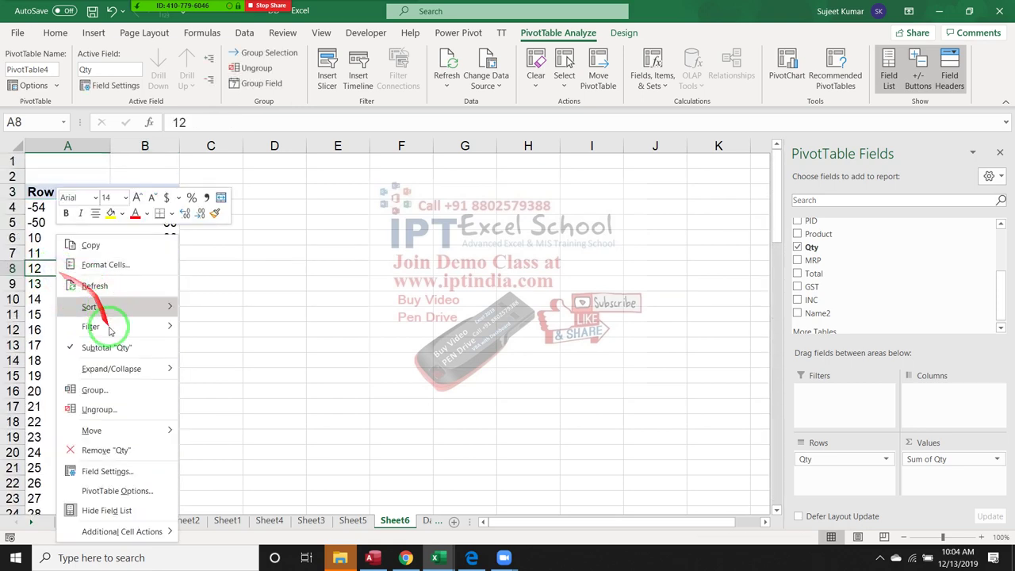
click(111, 389)
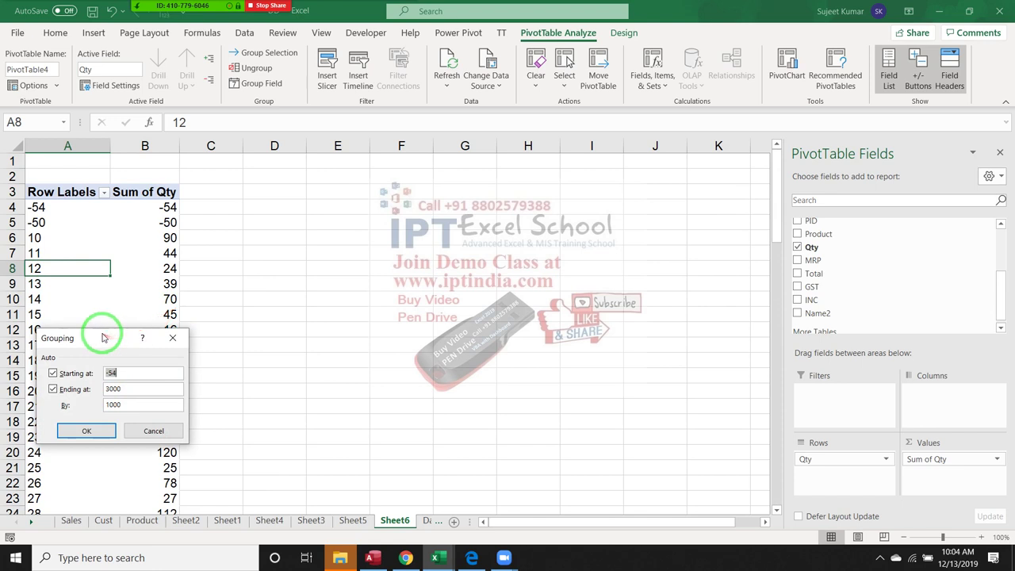
drag(103, 338, 290, 292)
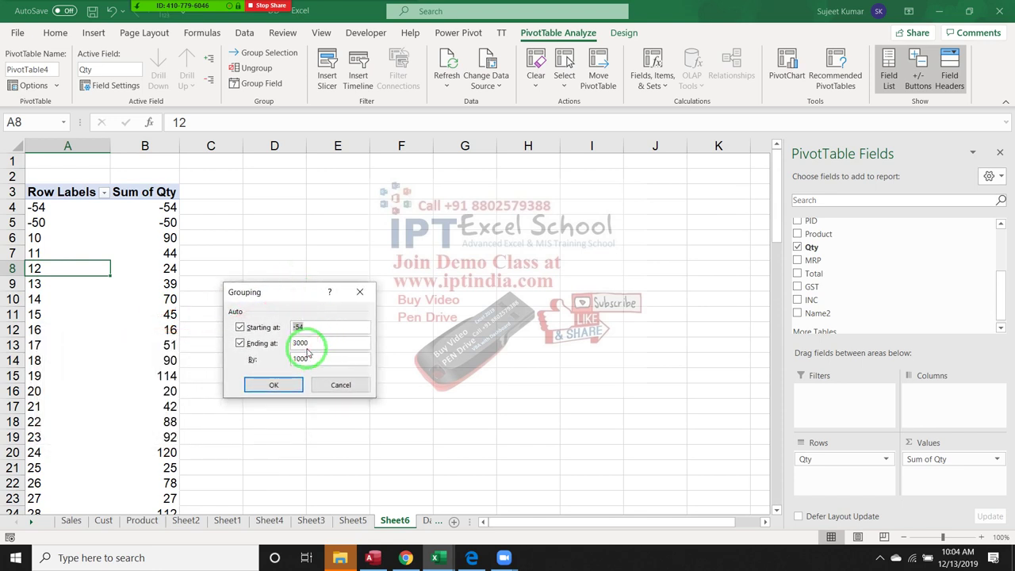
drag(306, 326, 292, 328)
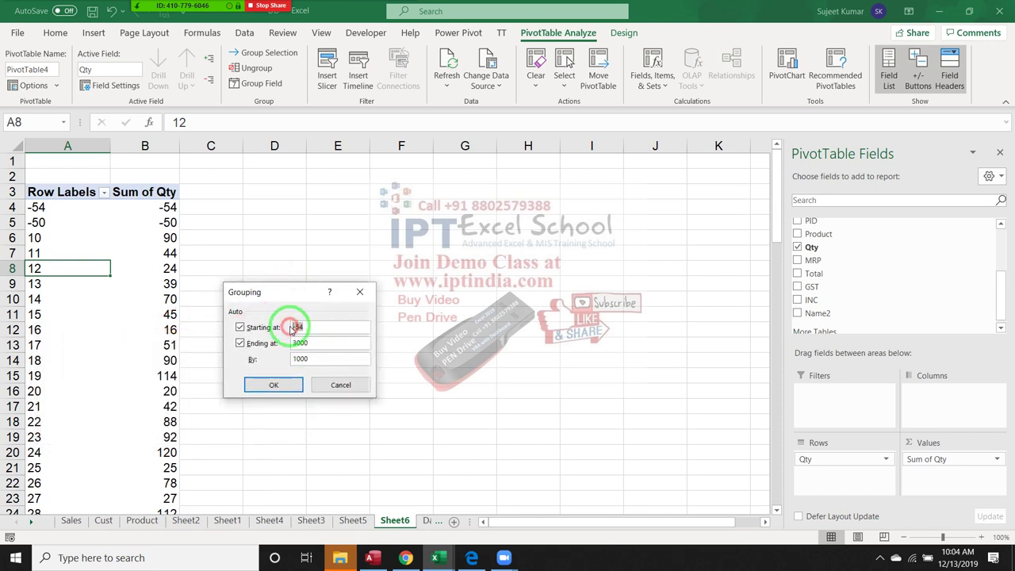
text(0)
double_click(327, 342)
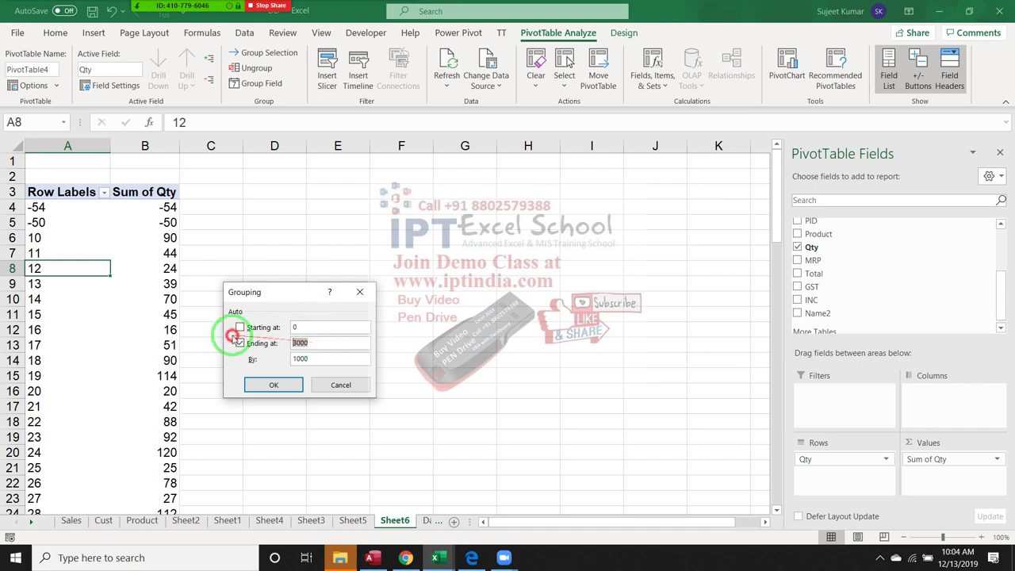
text(100)
click(317, 357)
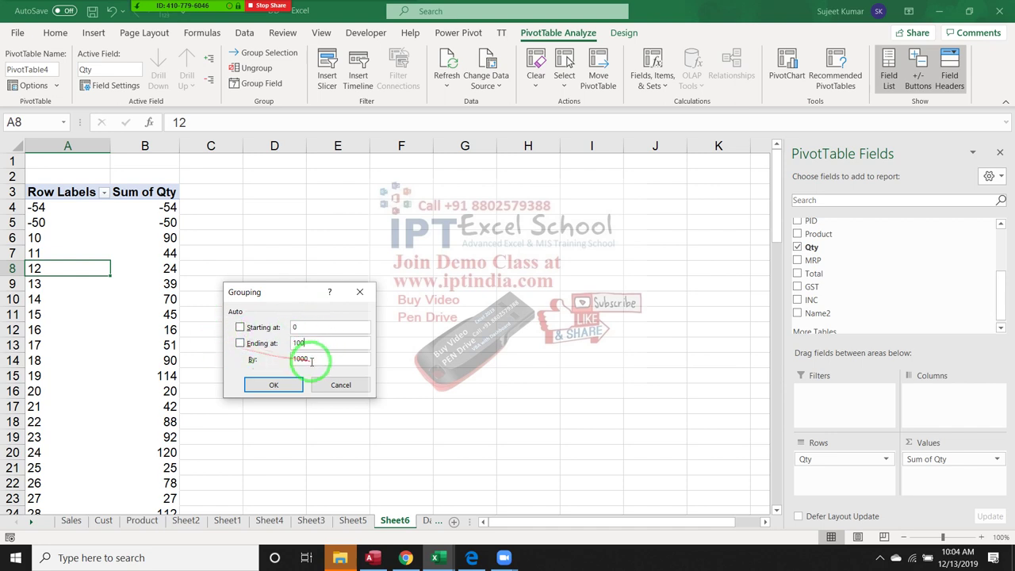
drag(311, 358, 292, 360)
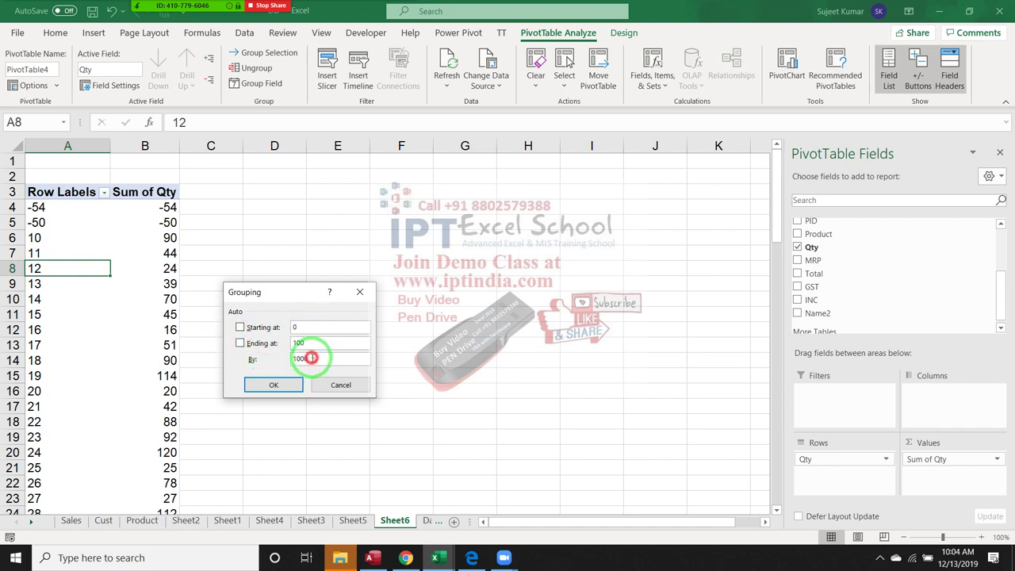
text(10)
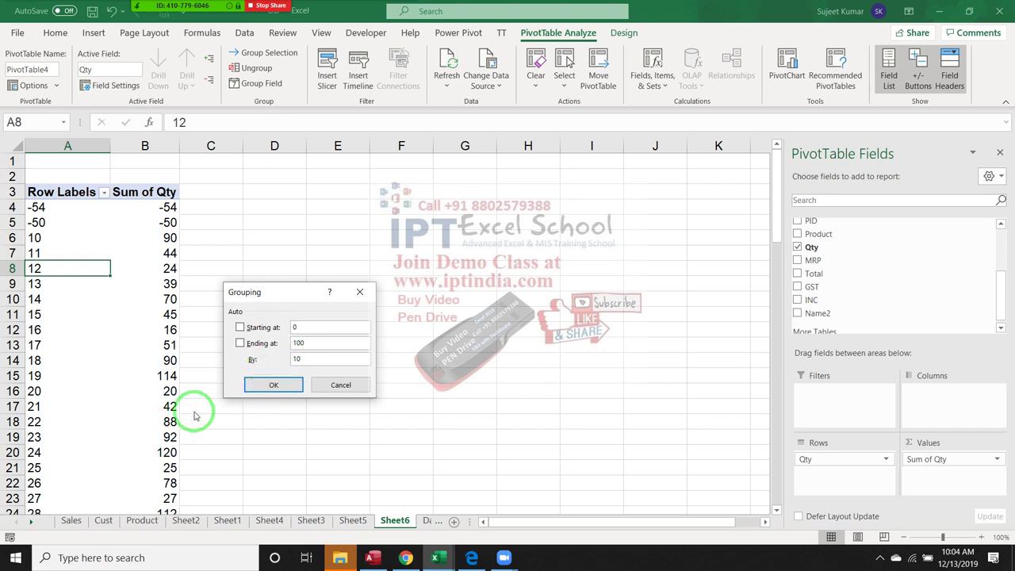
click(270, 384)
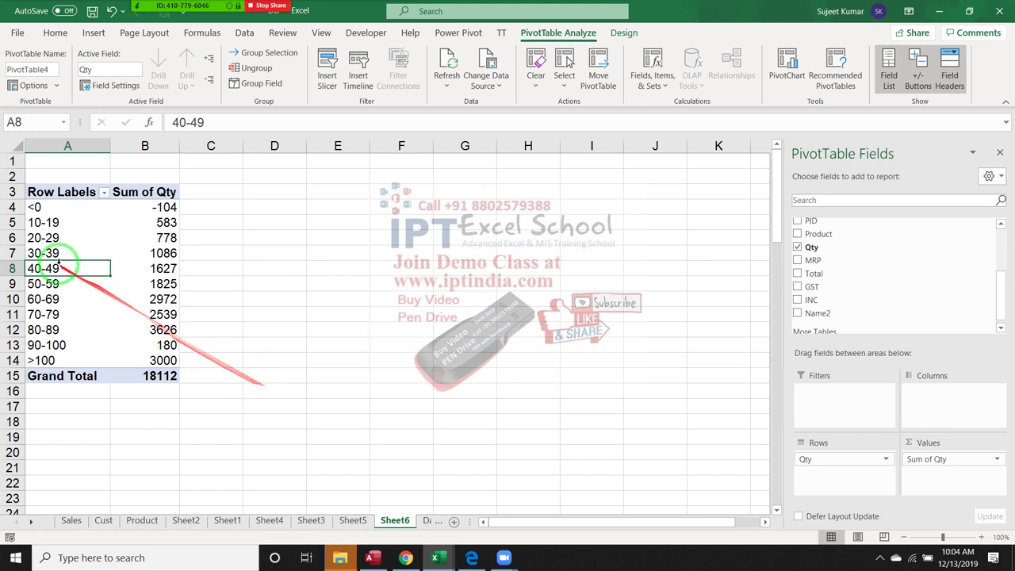
click(149, 207)
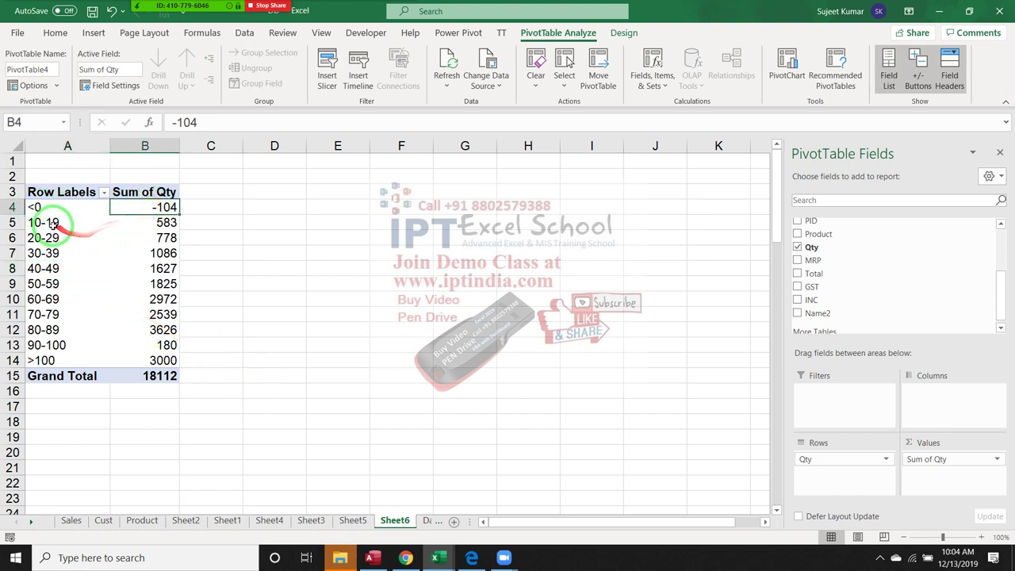
click(45, 224)
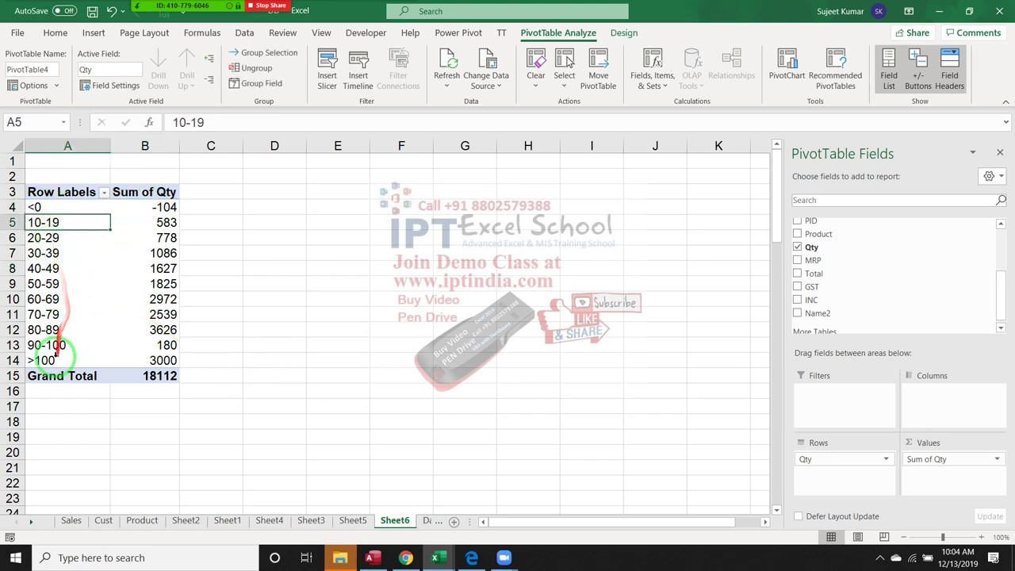
click(32, 360)
drag(101, 358, 99, 342)
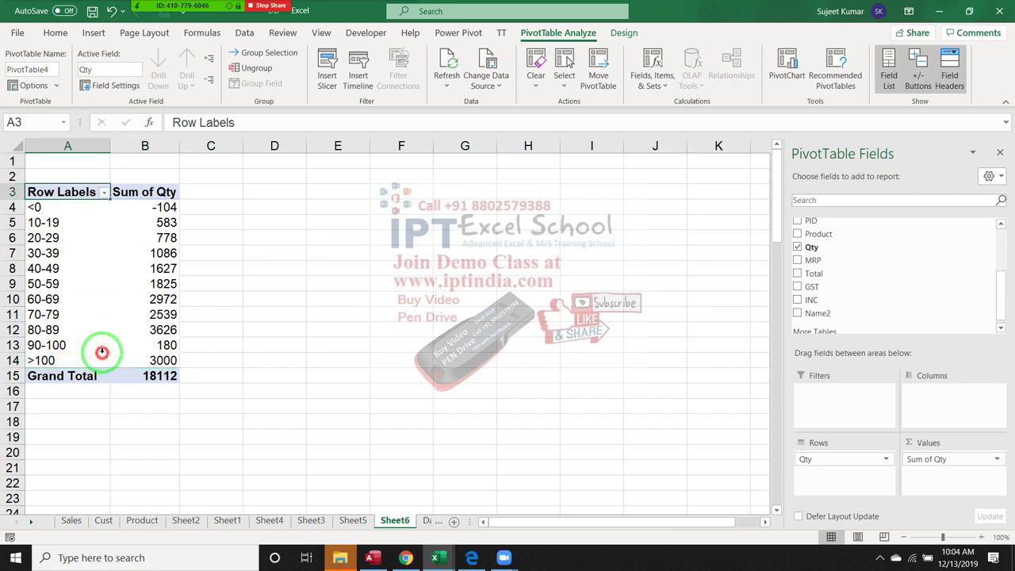
click(98, 345)
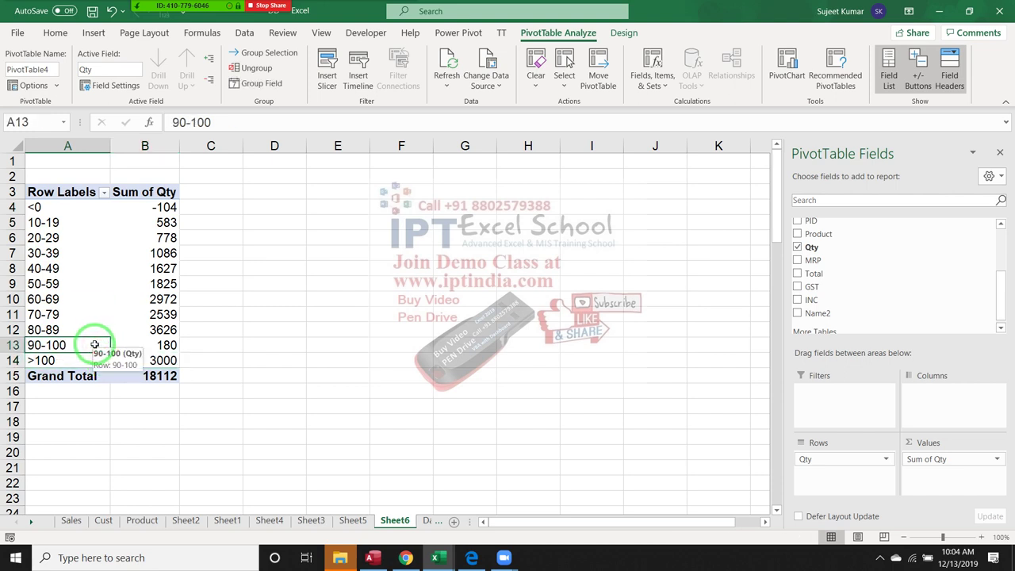
click(88, 329)
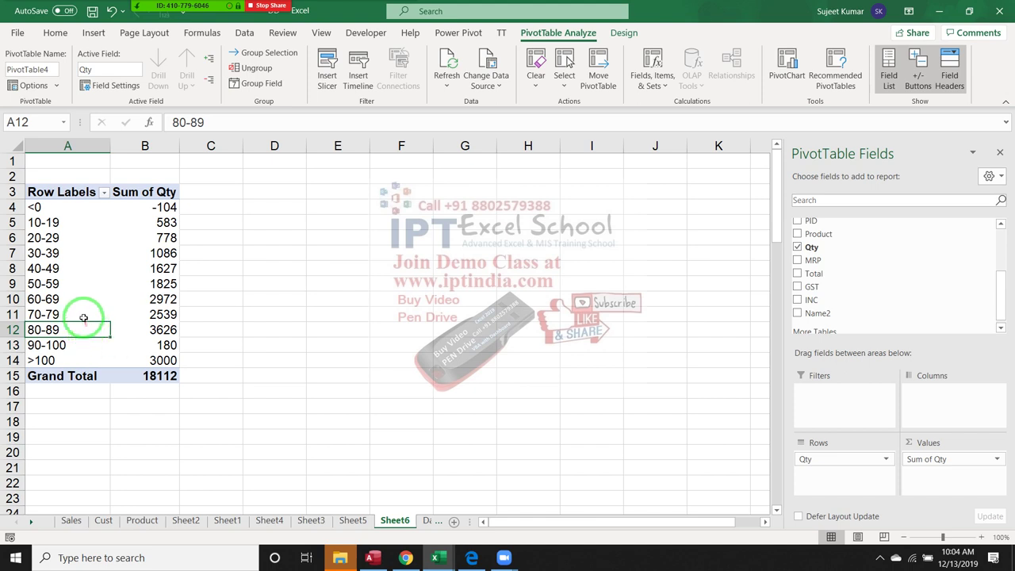
click(84, 313)
drag(83, 307, 83, 302)
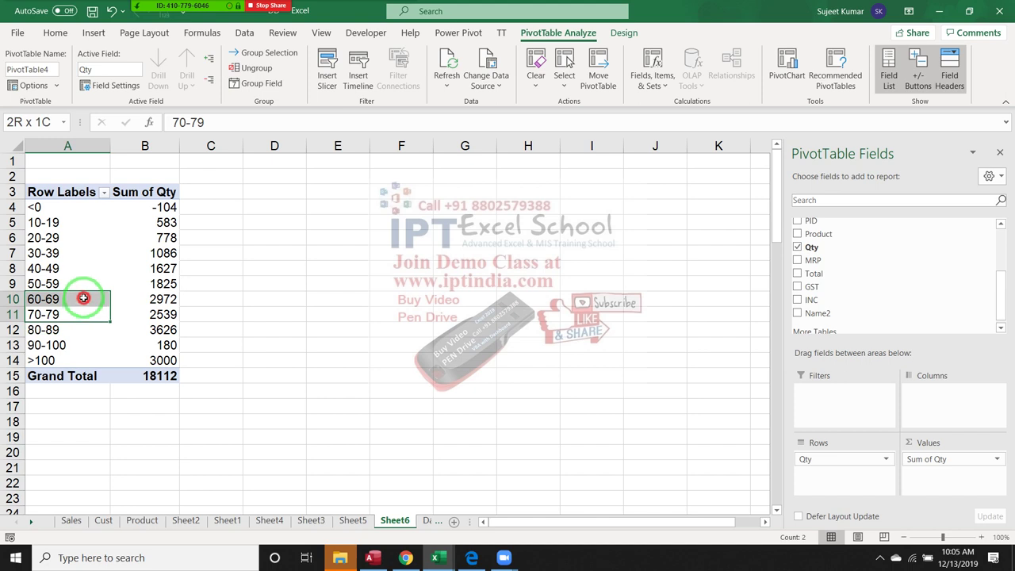
drag(69, 256, 71, 326)
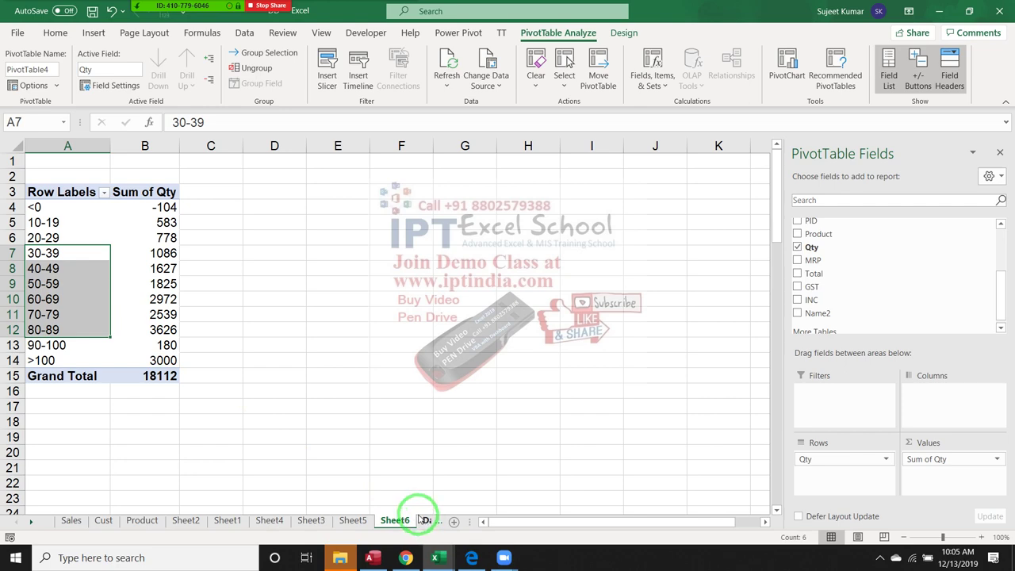
Step: Insert a new PivotTable from the Data sheet on a new worksheet
click(422, 519)
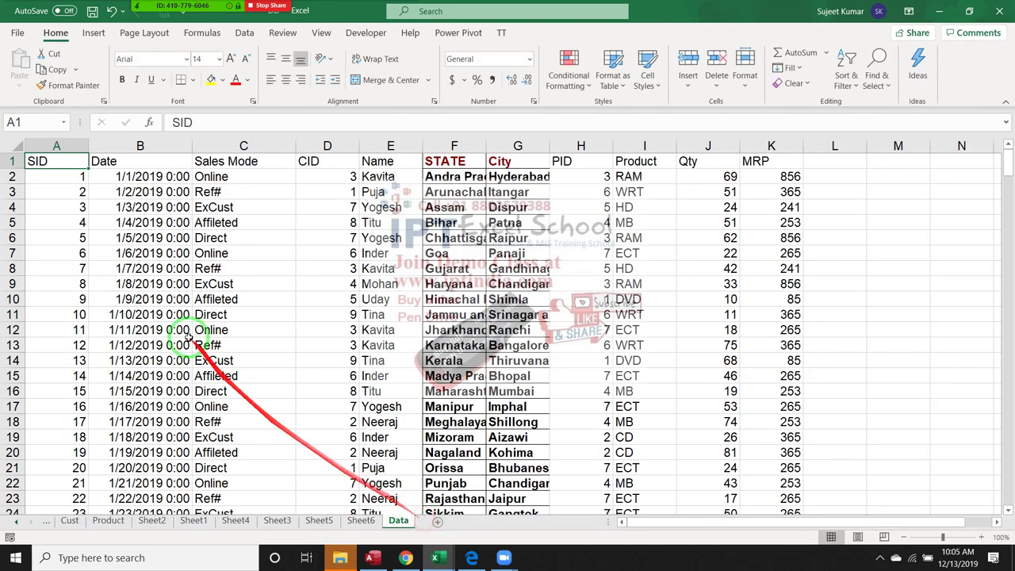
click(93, 33)
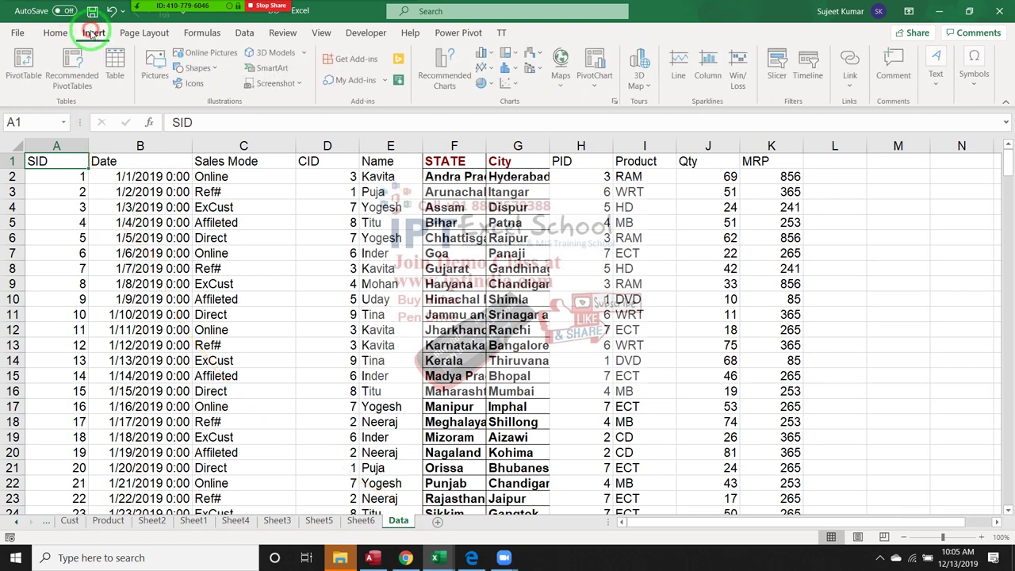
click(26, 68)
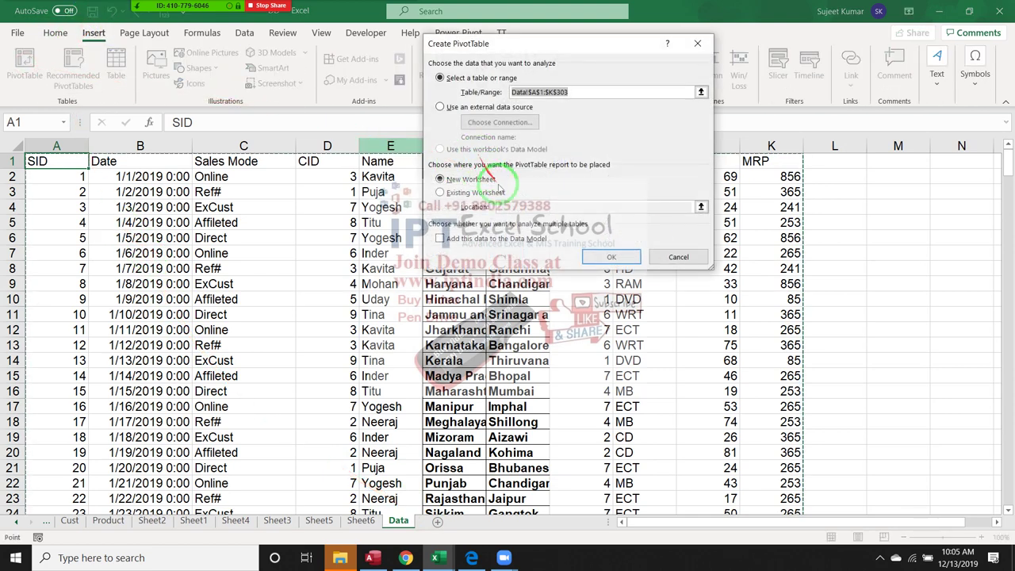
click(588, 257)
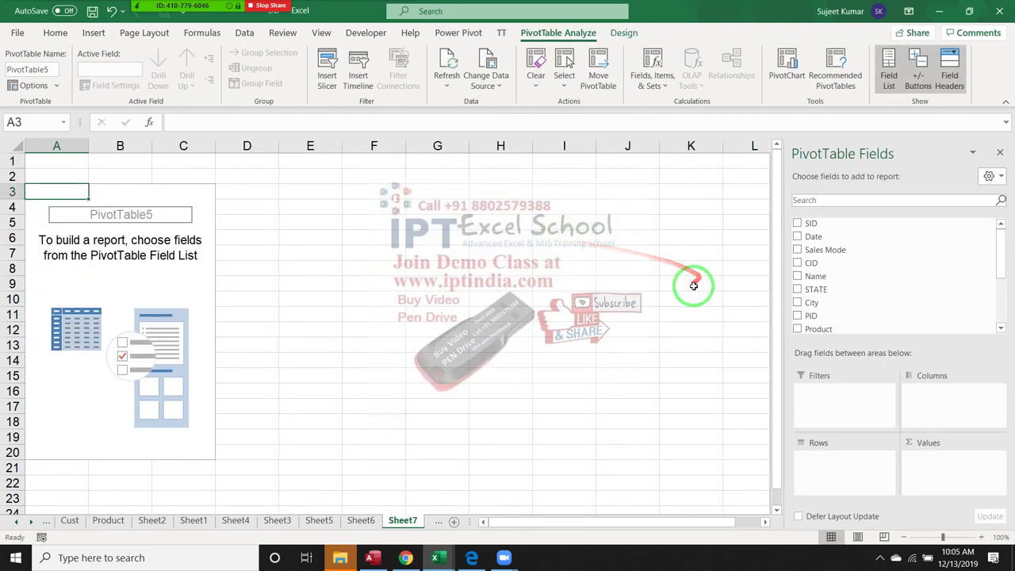
Step: Put Date on the rows and ungroup it to list individual days
drag(801, 235, 847, 463)
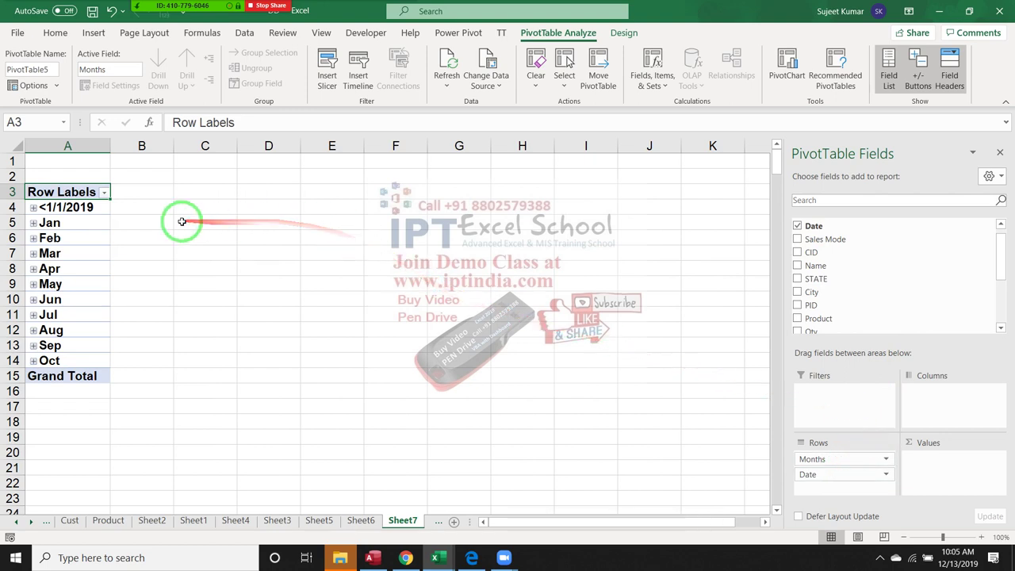
right_click(63, 209)
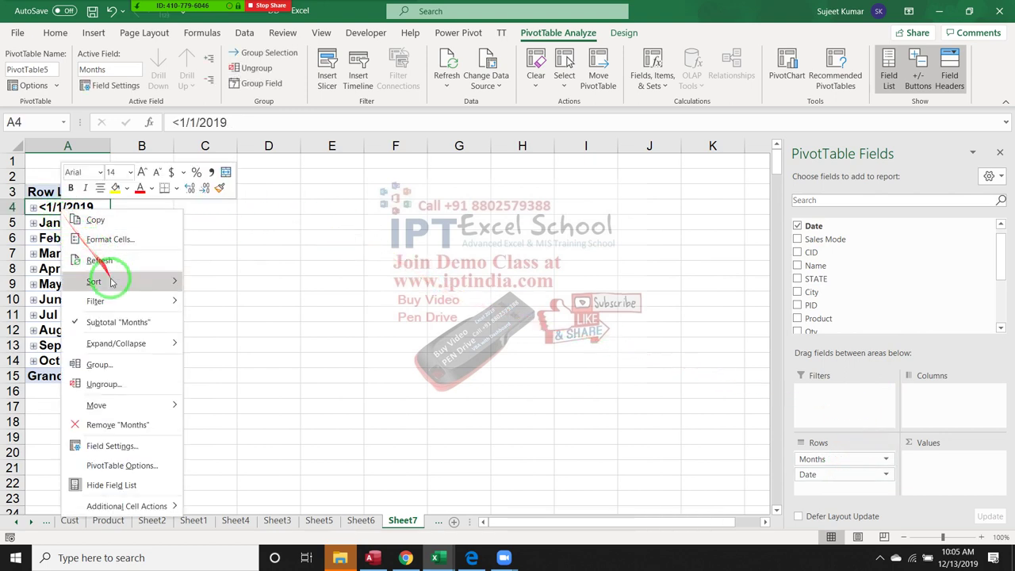
click(144, 382)
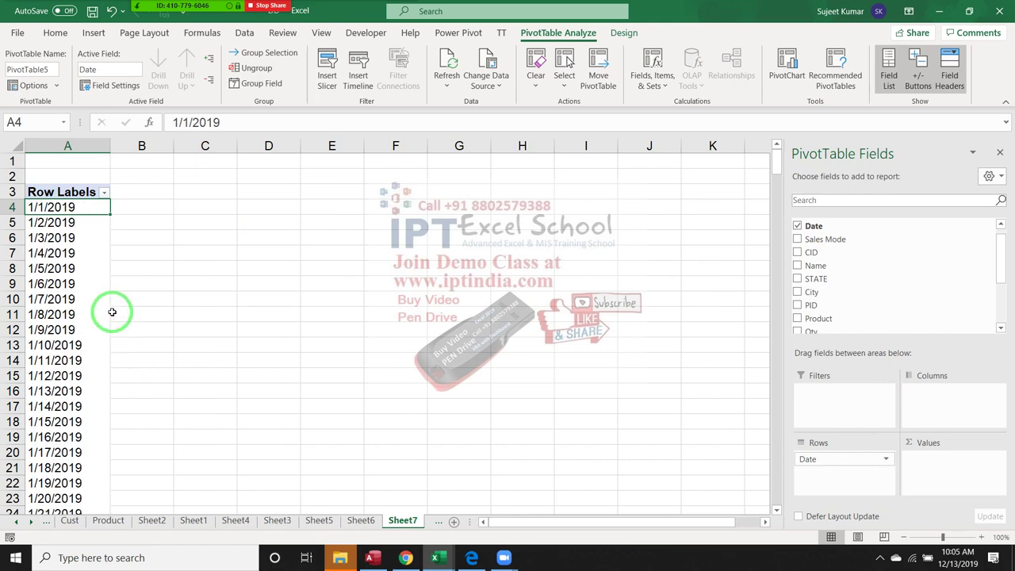
drag(79, 282, 351, 256)
drag(530, 299, 635, 296)
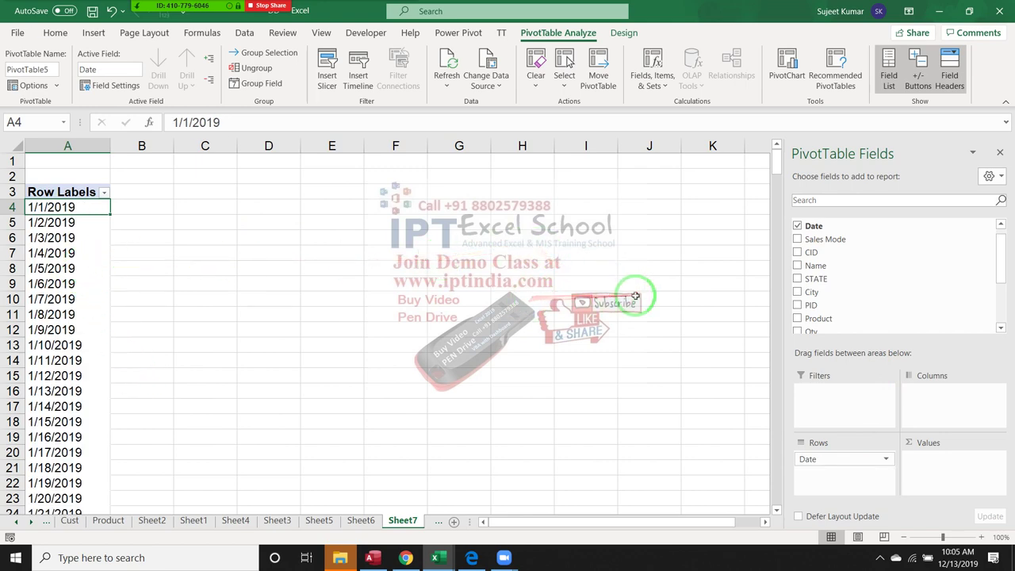
Step: Count Qty per Product, with Date moved to Filters, for a Grand Total of 302
drag(815, 269, 820, 301)
scroll(838, 307, down, 2)
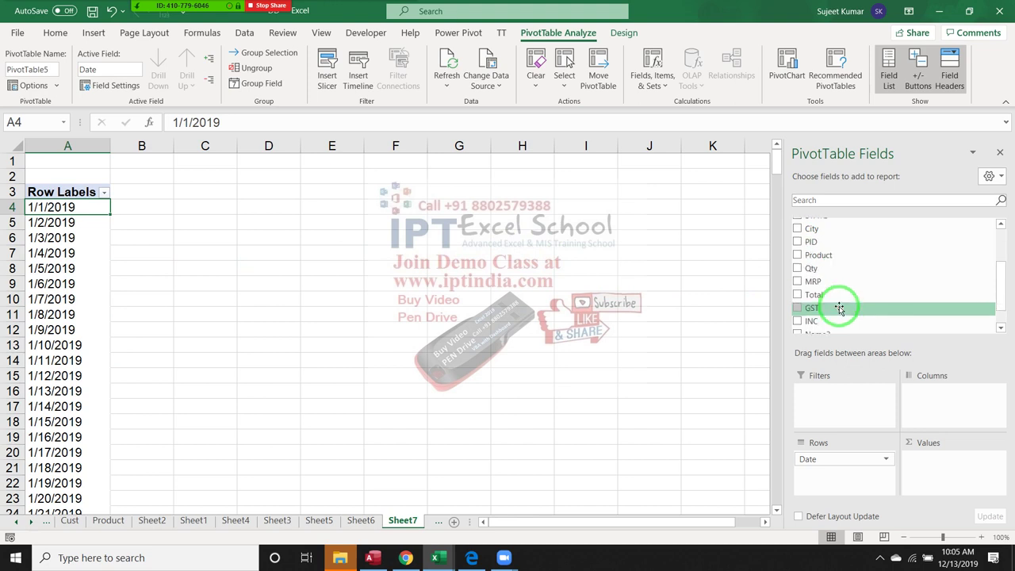
scroll(833, 308, down, 1)
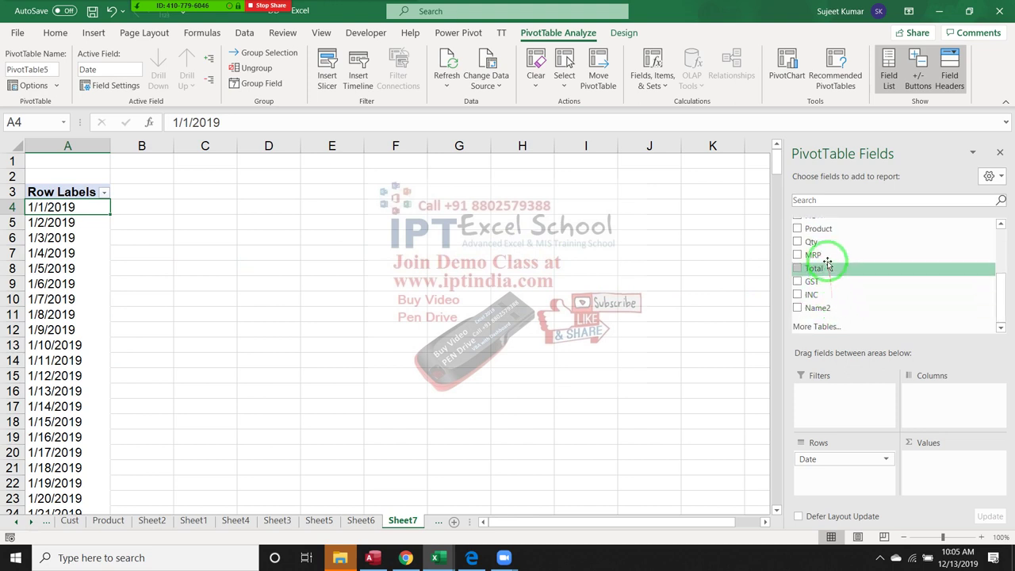
drag(826, 248, 928, 465)
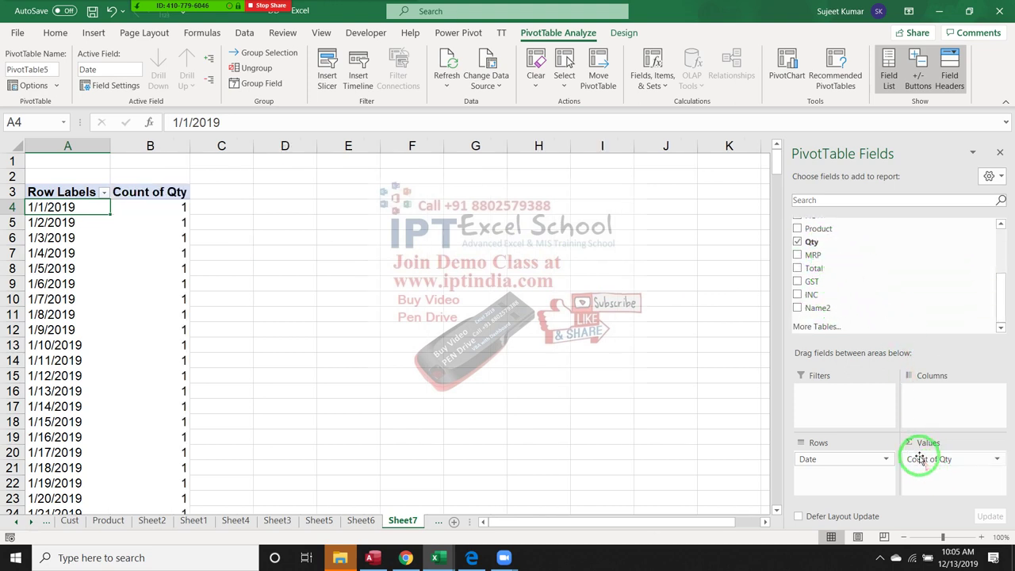
drag(876, 461, 852, 400)
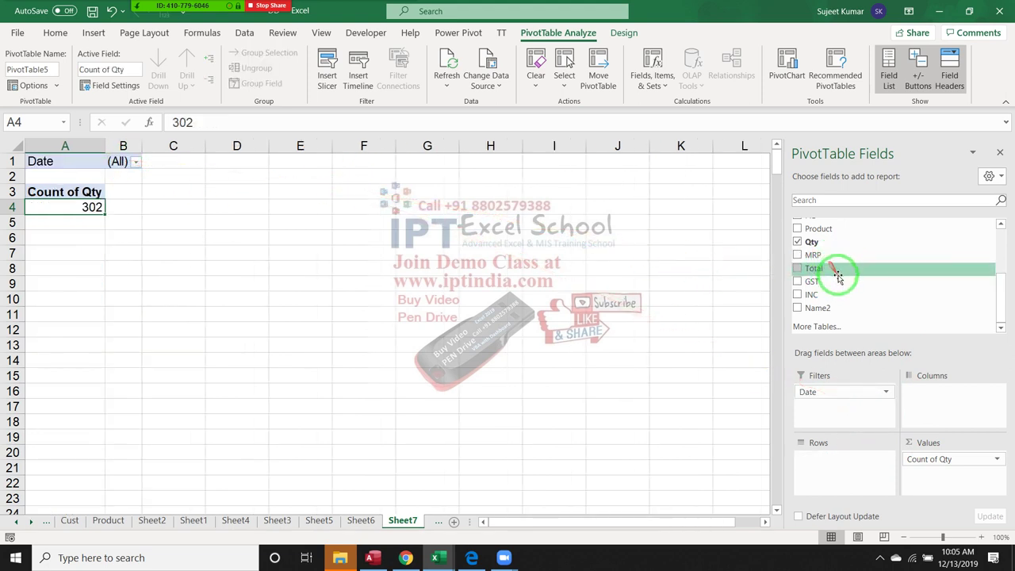
scroll(832, 273, up, 5)
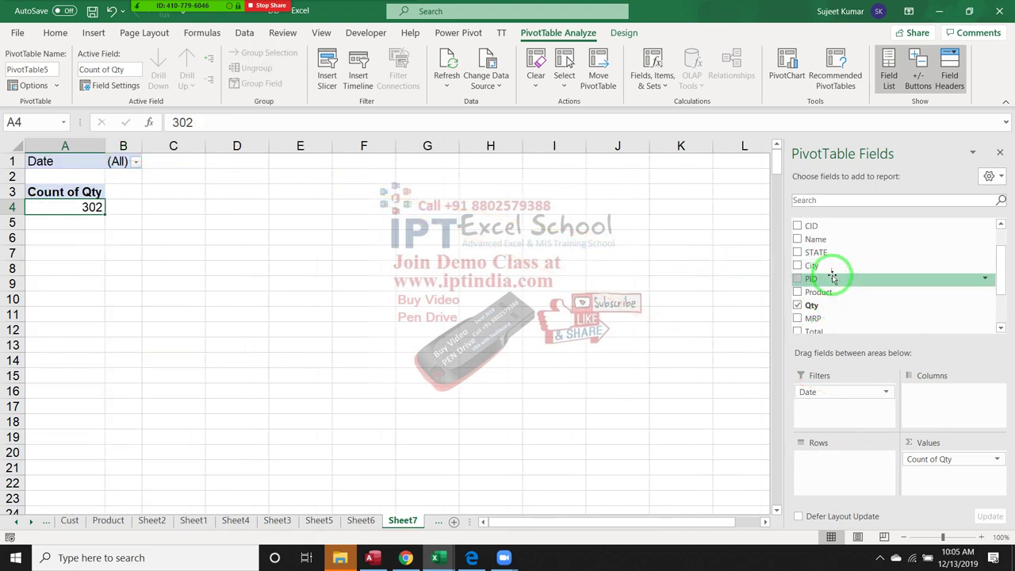
drag(834, 293, 842, 465)
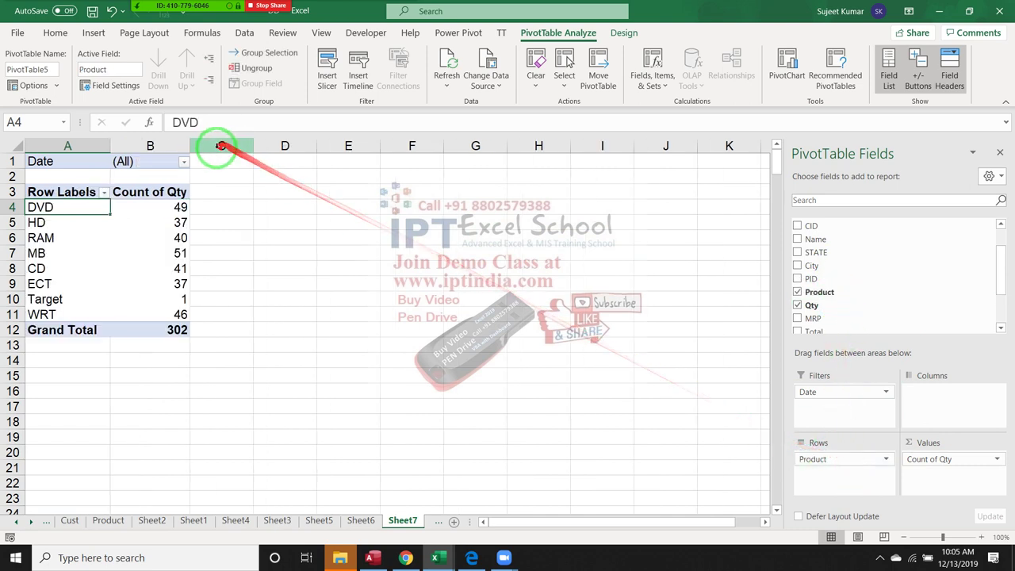
Step: Tick several early-January dates in the Date filter, then cancel without applying
click(184, 163)
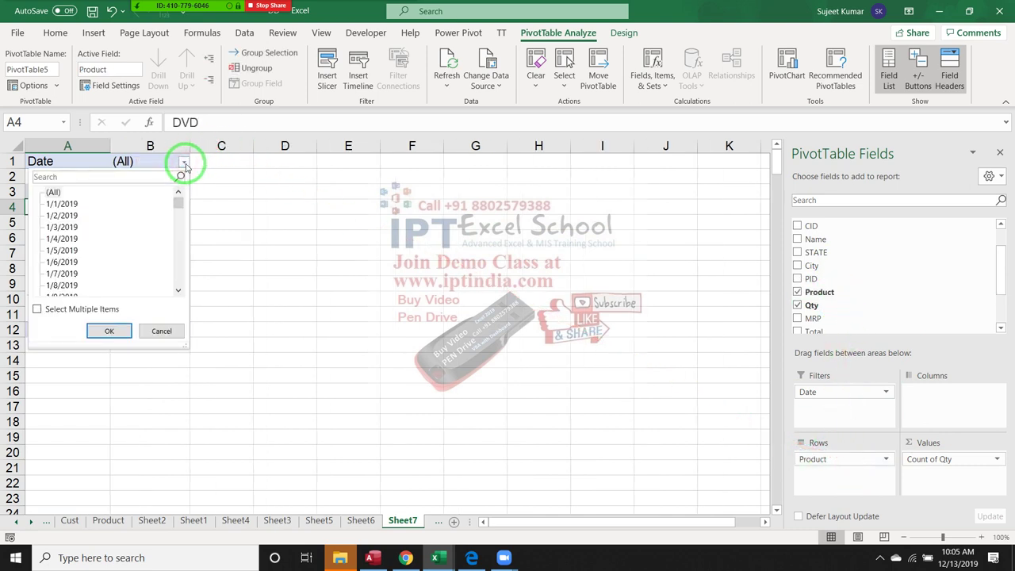
click(59, 204)
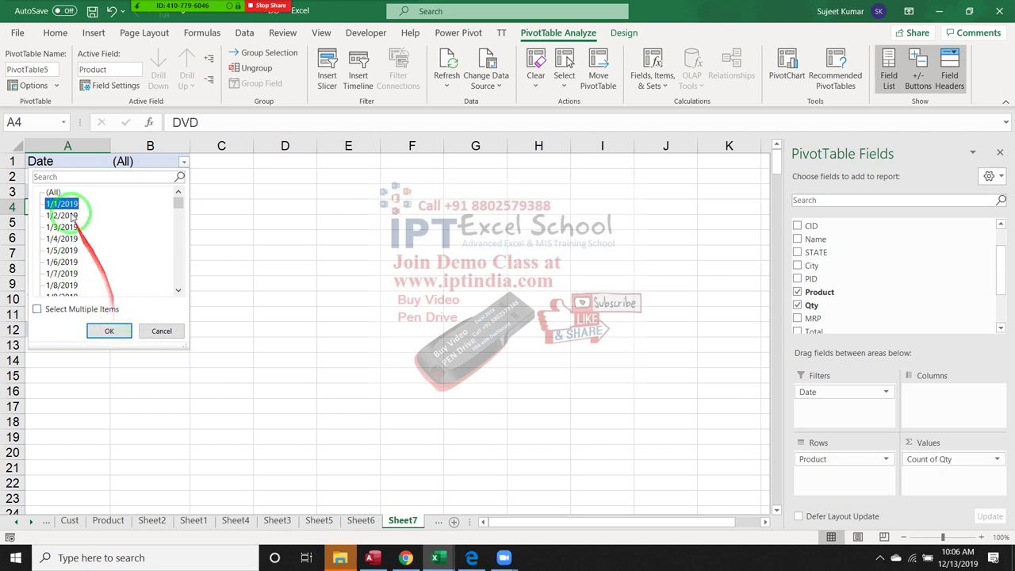
click(71, 309)
click(48, 192)
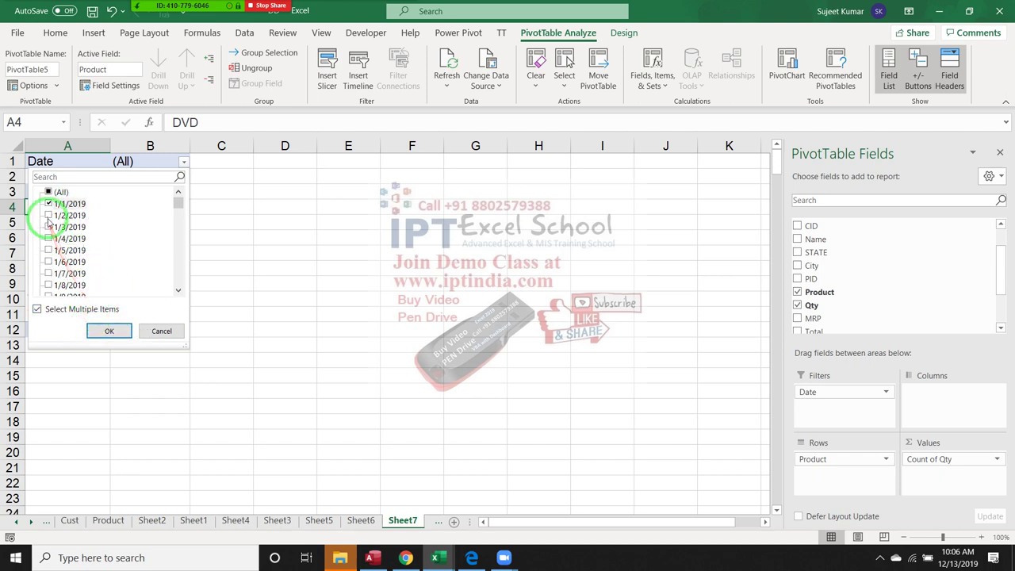
click(48, 204)
click(49, 214)
click(50, 227)
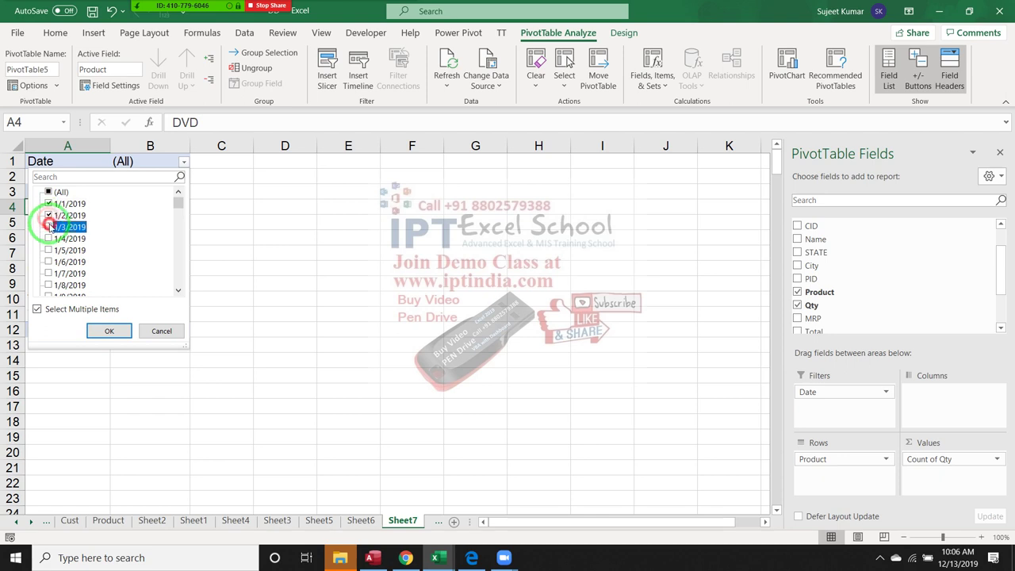
click(150, 330)
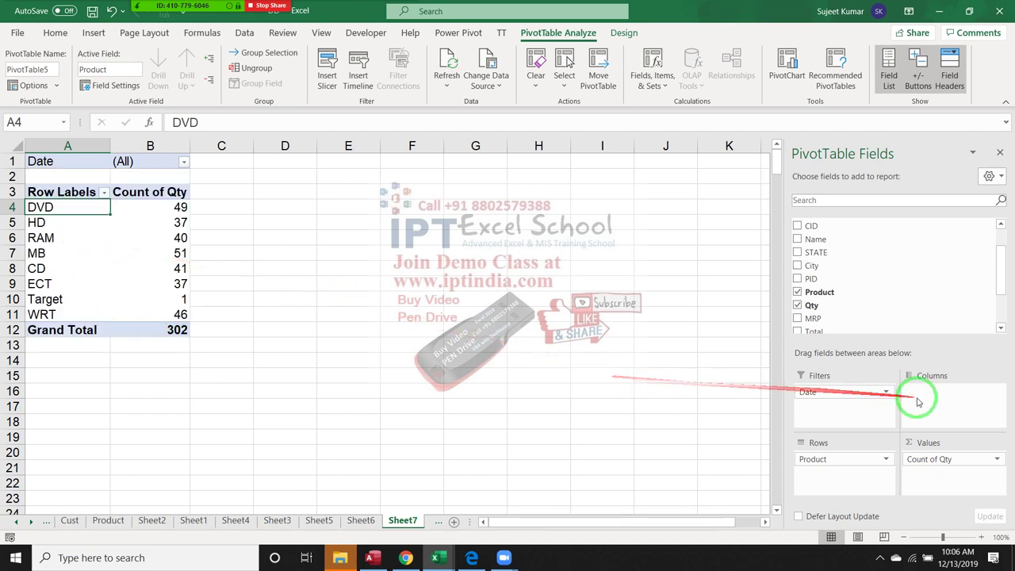
Step: Move Date back into Rows and apply the classic PivotTable layout, then select the 1/1/2019 Total row
drag(843, 392, 832, 454)
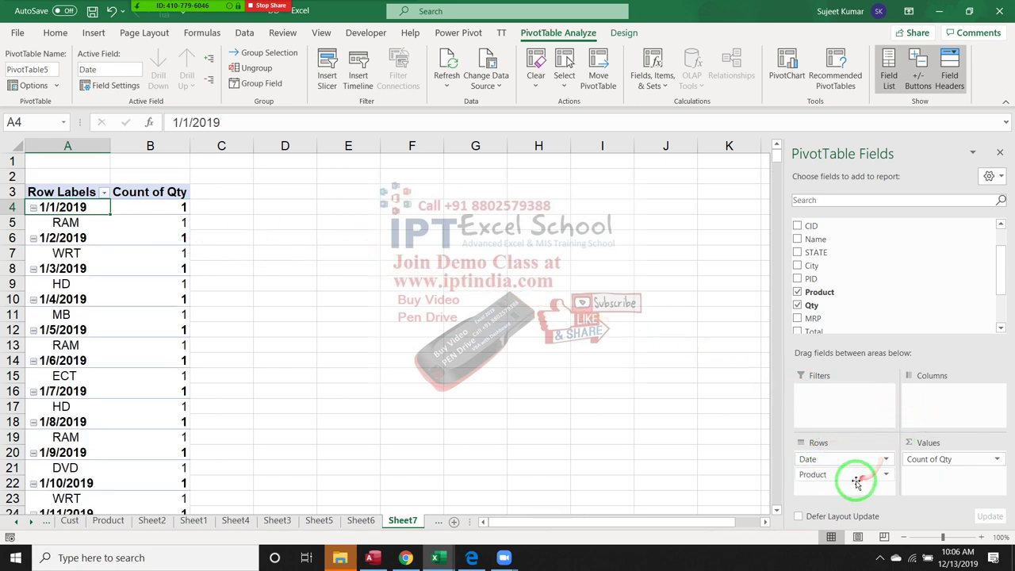
right_click(56, 207)
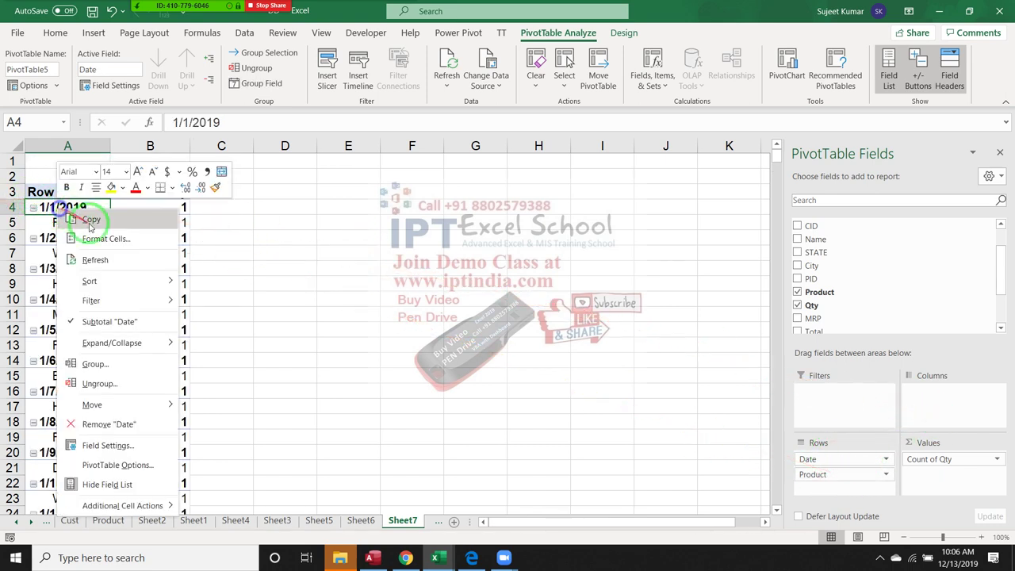
click(146, 474)
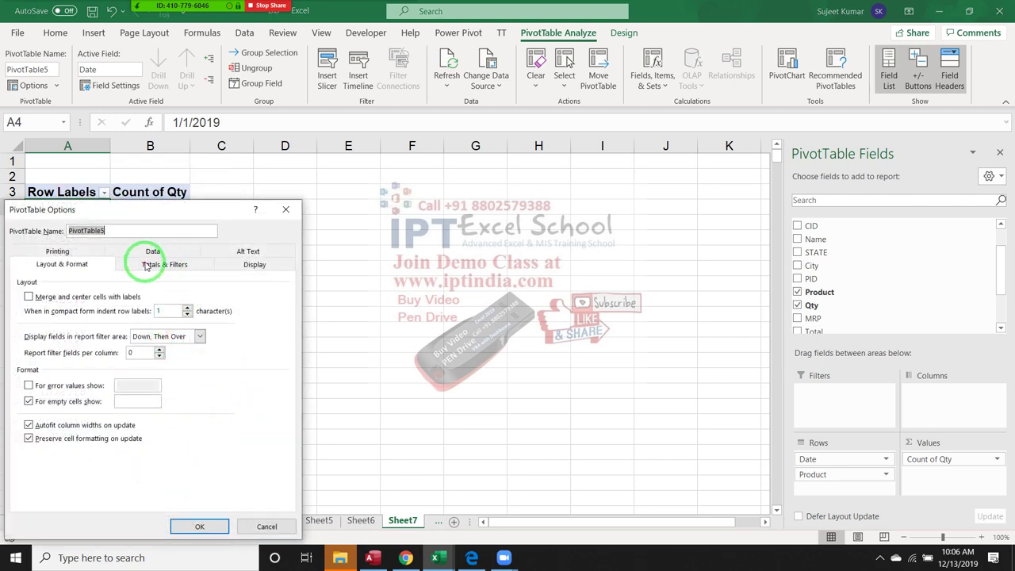
click(251, 265)
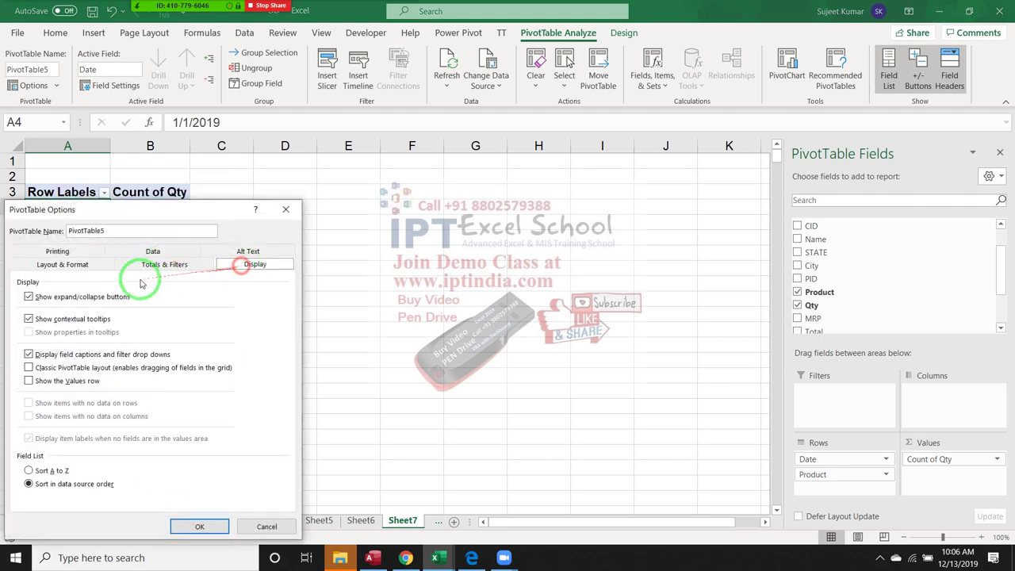
click(80, 367)
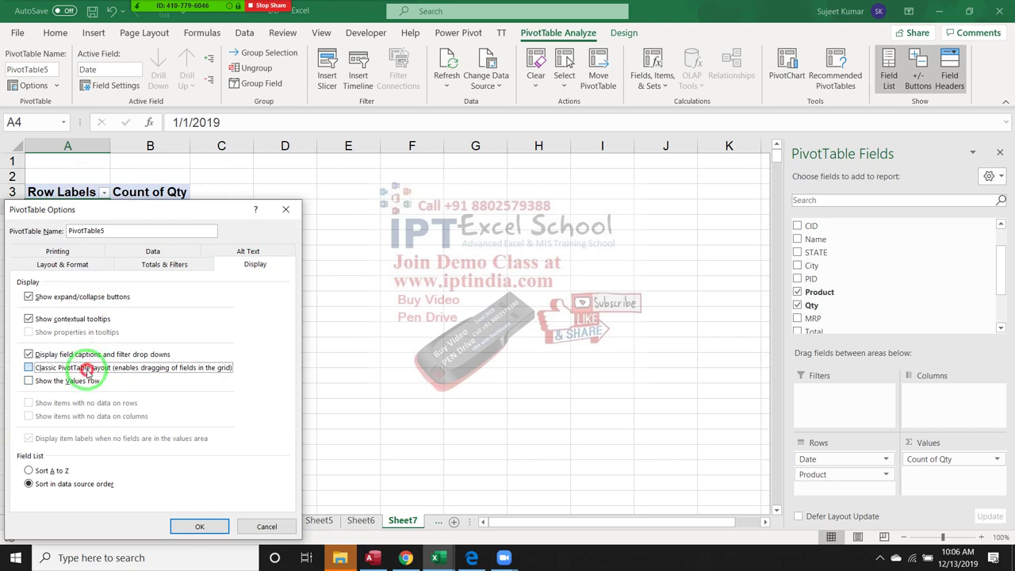
click(199, 526)
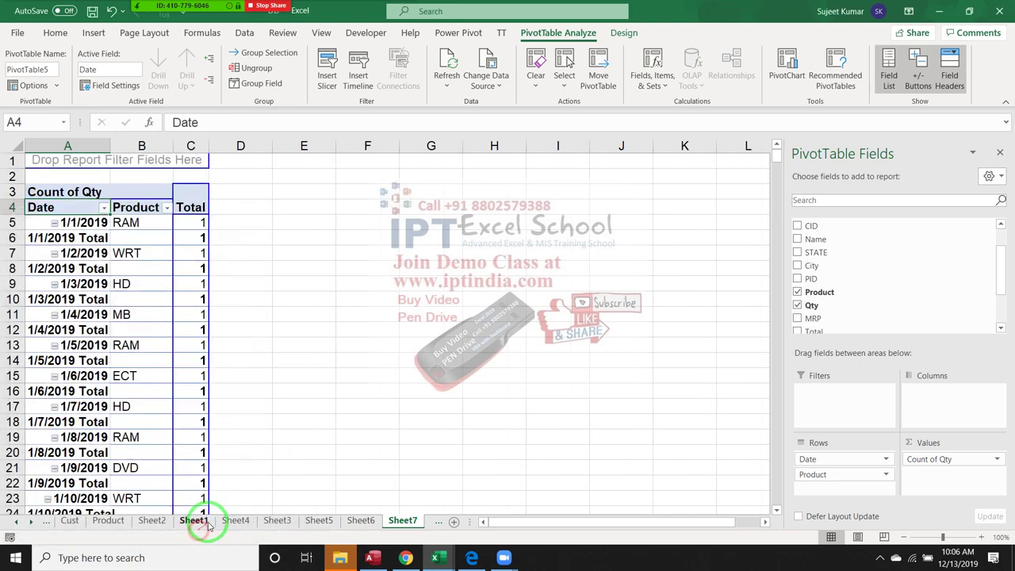
click(86, 239)
right_click(89, 238)
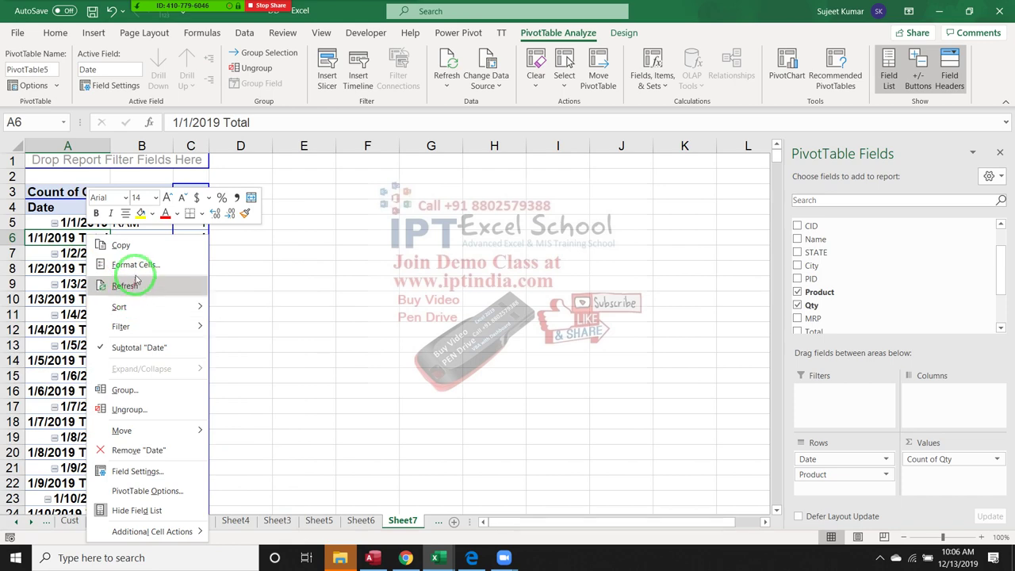
click(150, 349)
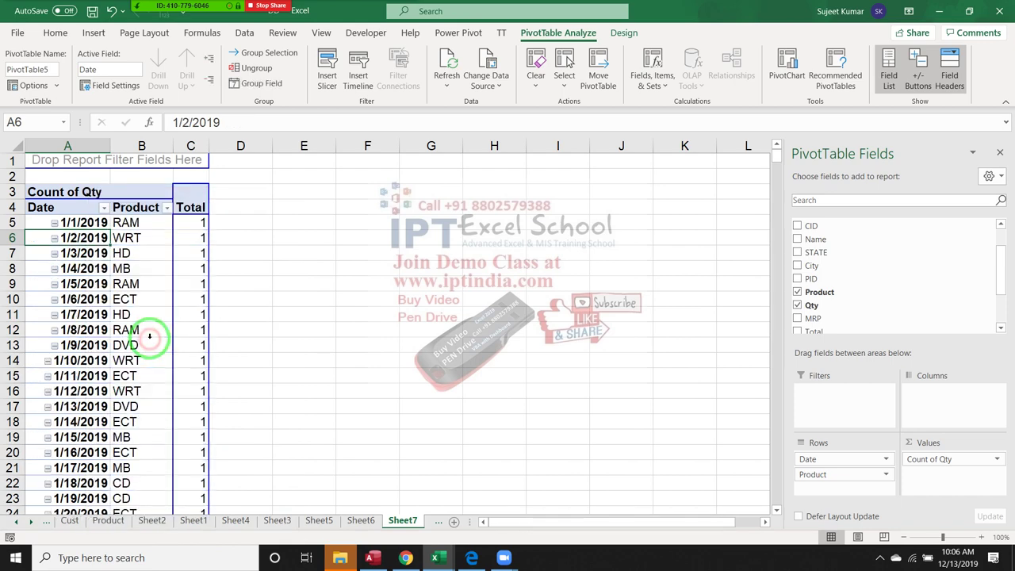
click(273, 307)
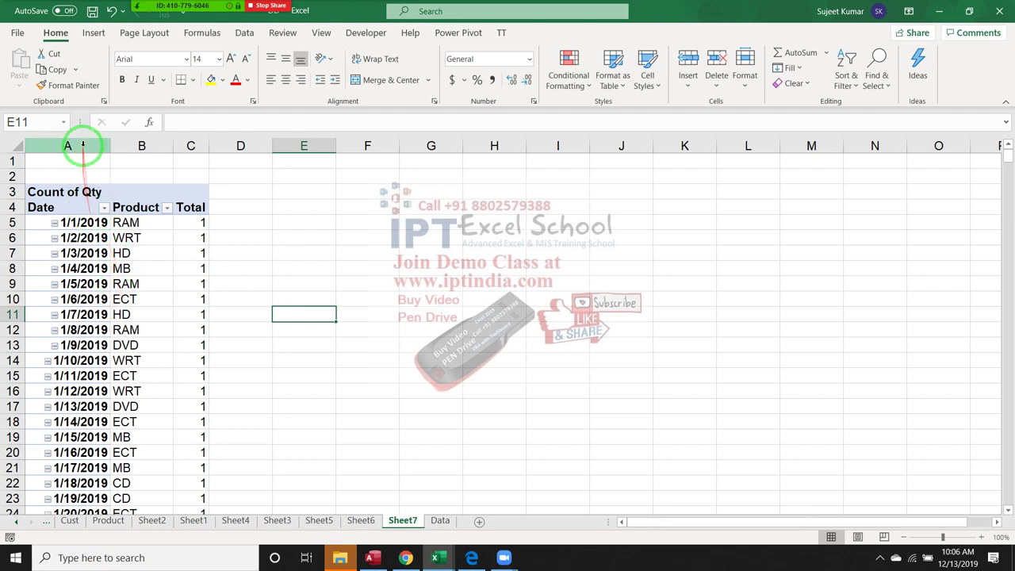
click(83, 145)
click(147, 145)
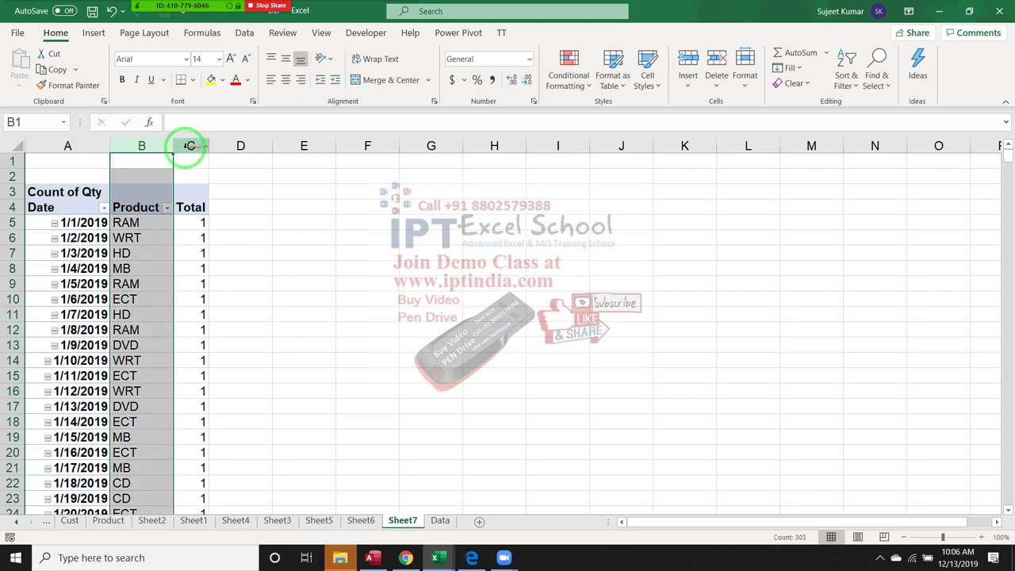
drag(81, 143, 123, 143)
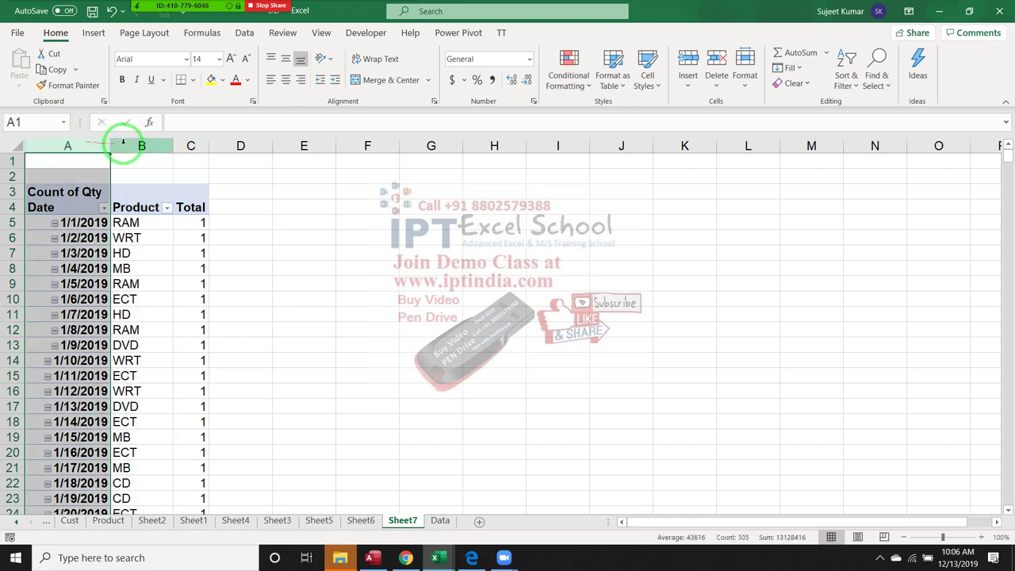
click(141, 145)
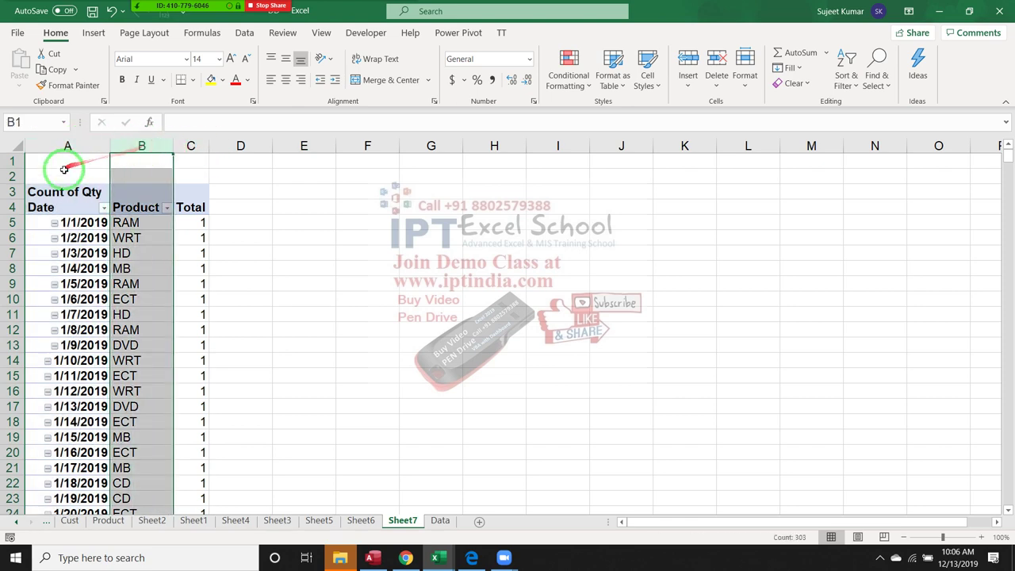
key(ctrl+z)
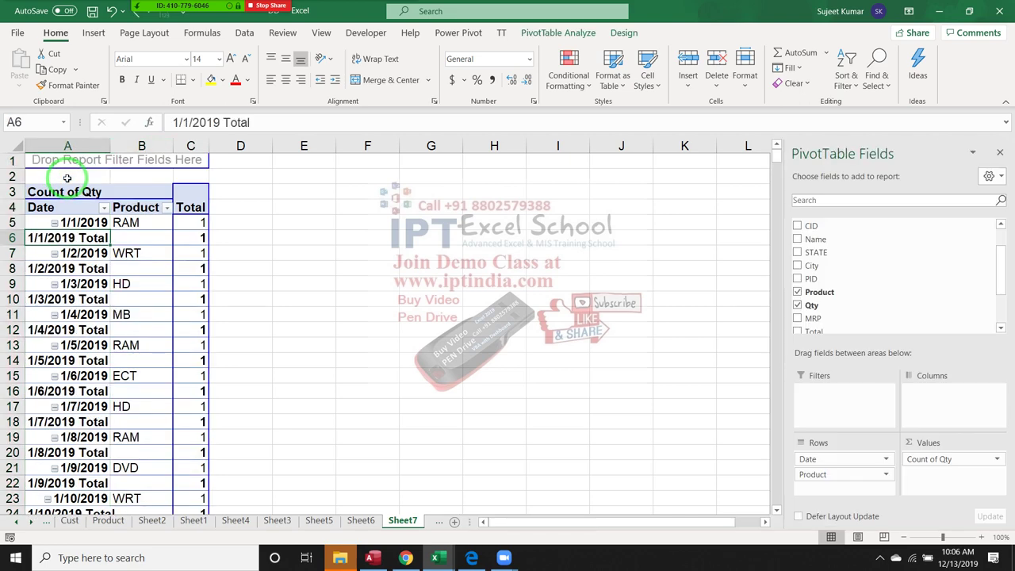
key(ctrl+z)
click(87, 147)
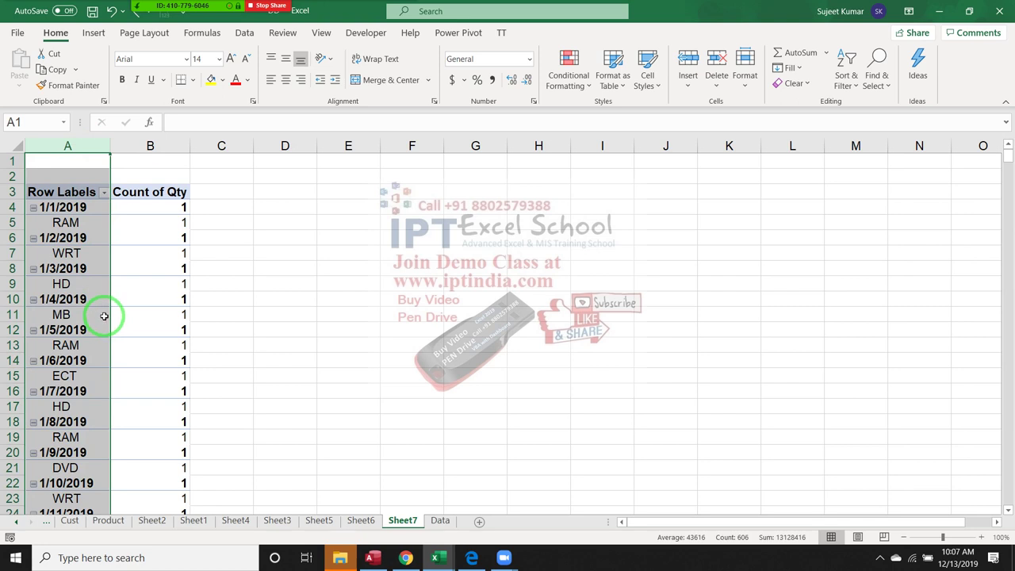
key(ctrl+y)
key(ctrl+y)
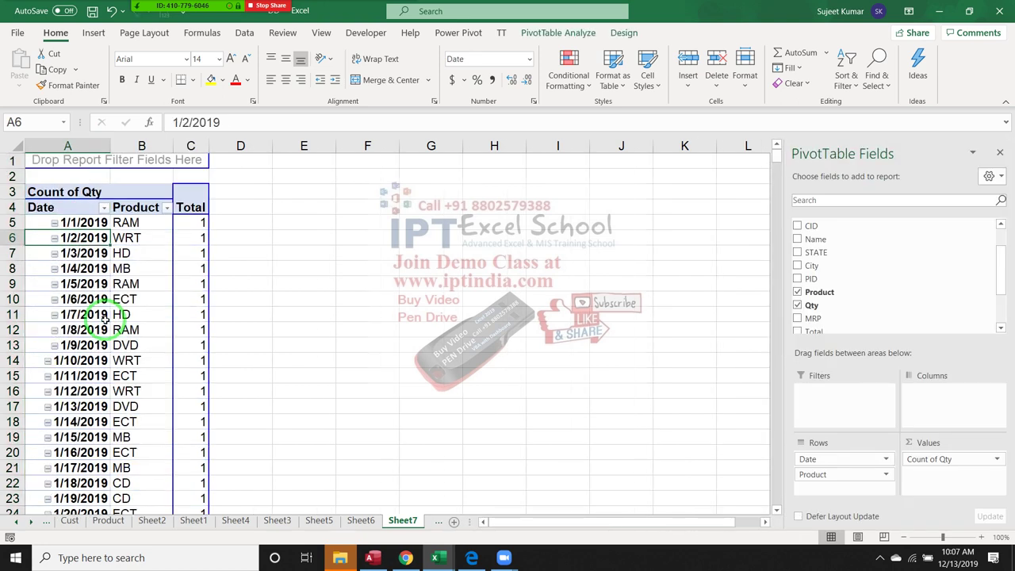
Step: Group the pivot's dates by Months
right_click(91, 238)
click(159, 391)
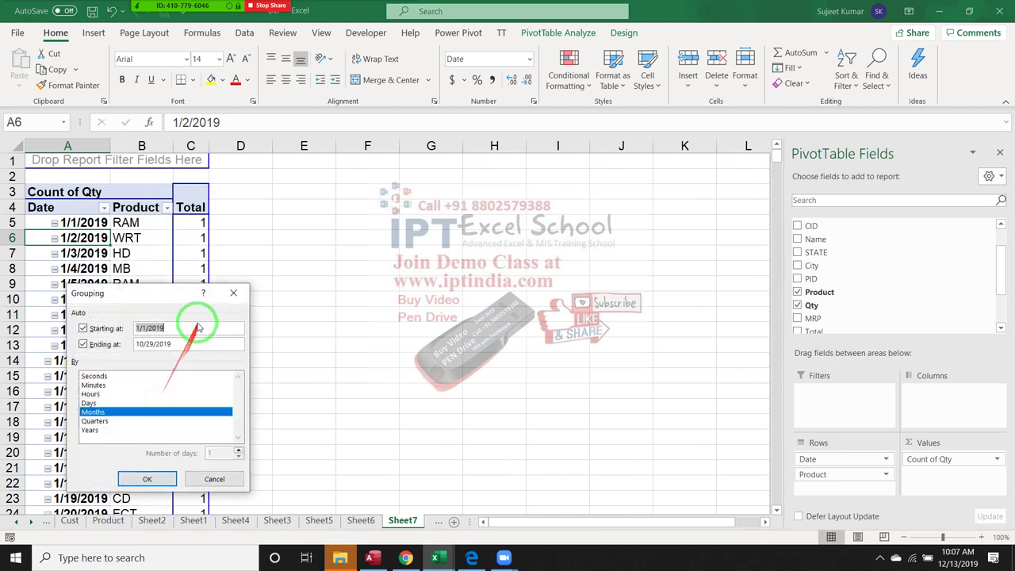
drag(162, 300, 389, 228)
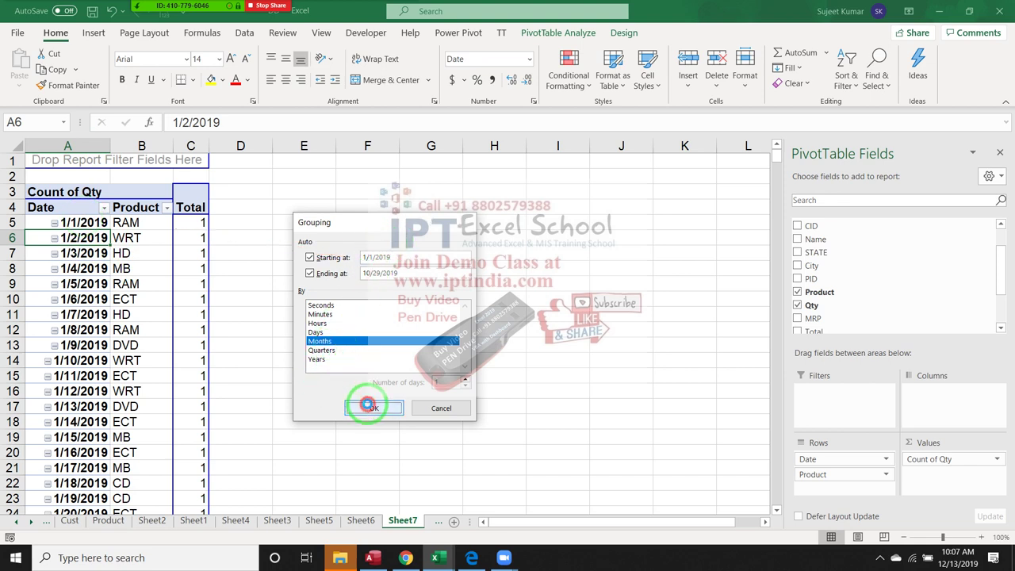
click(370, 406)
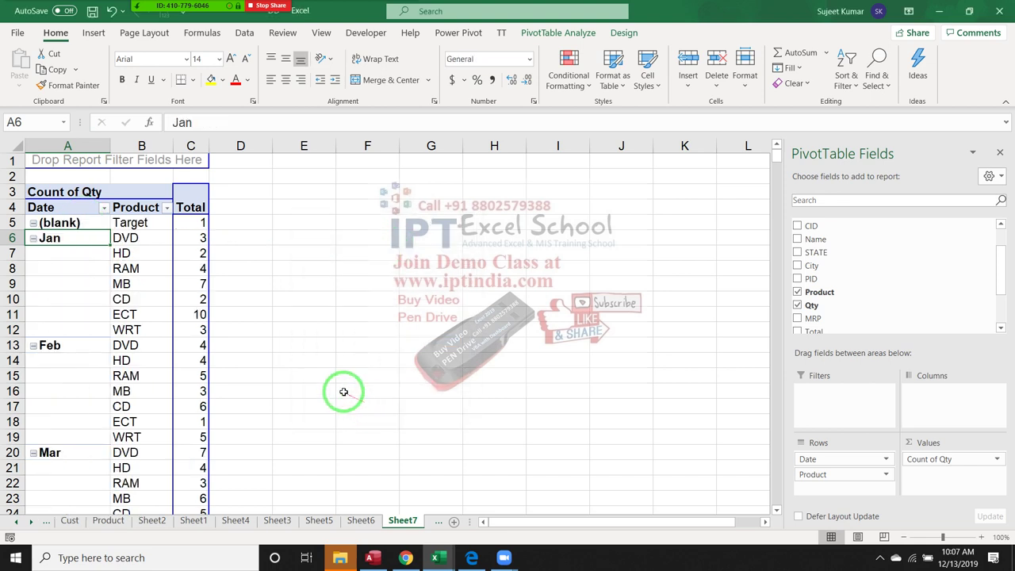
Step: Add Quarters to the date grouping alongside Months
right_click(100, 242)
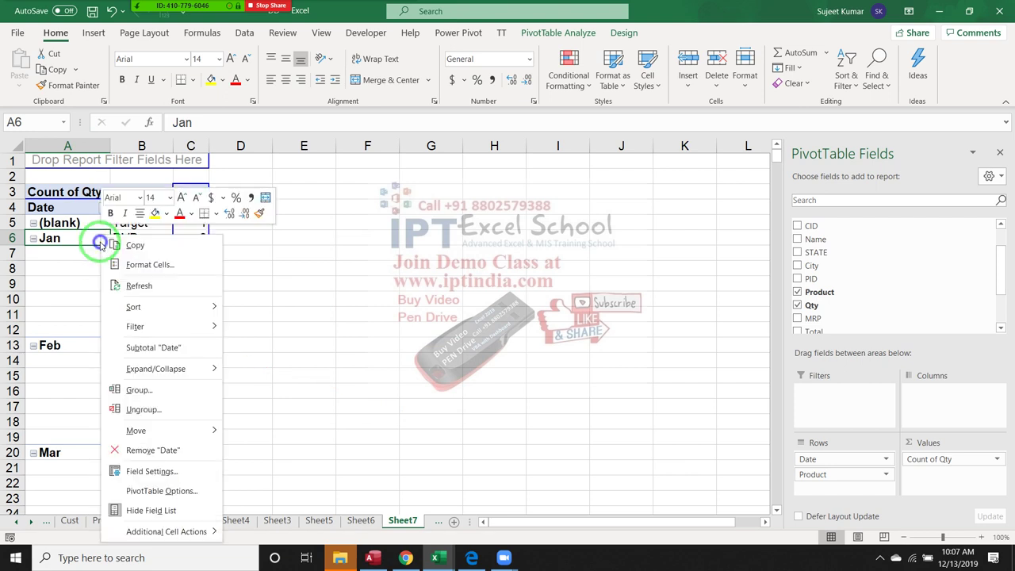
click(175, 399)
click(129, 421)
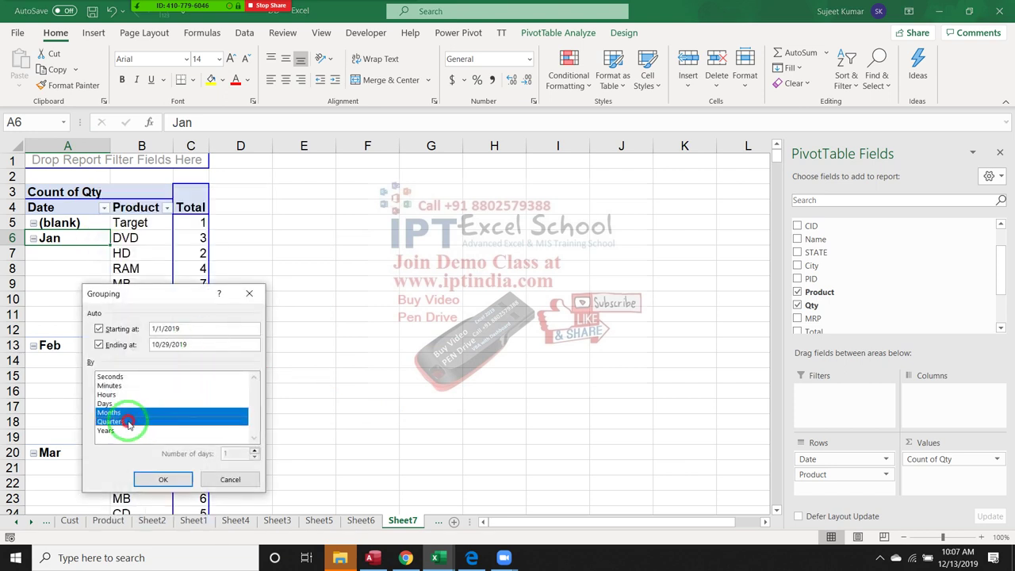
click(162, 479)
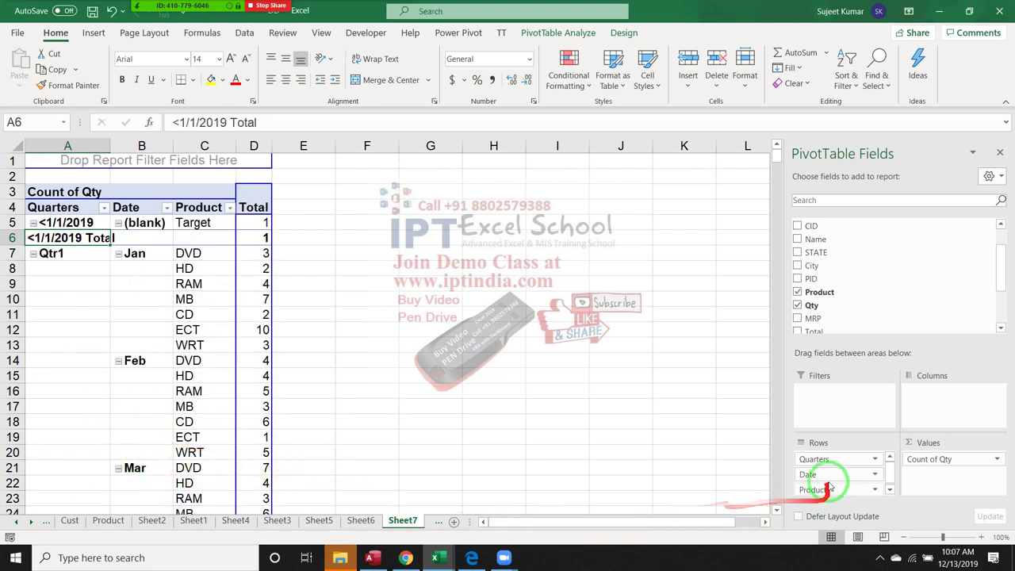
Step: Make Quarters a report filter and filter to Qtr1
drag(809, 459, 812, 392)
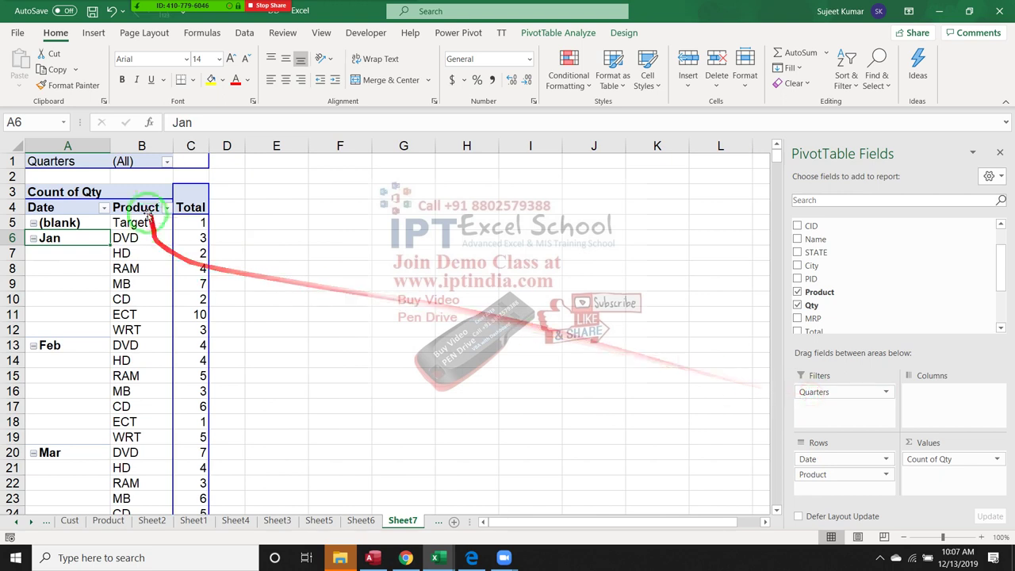
click(166, 160)
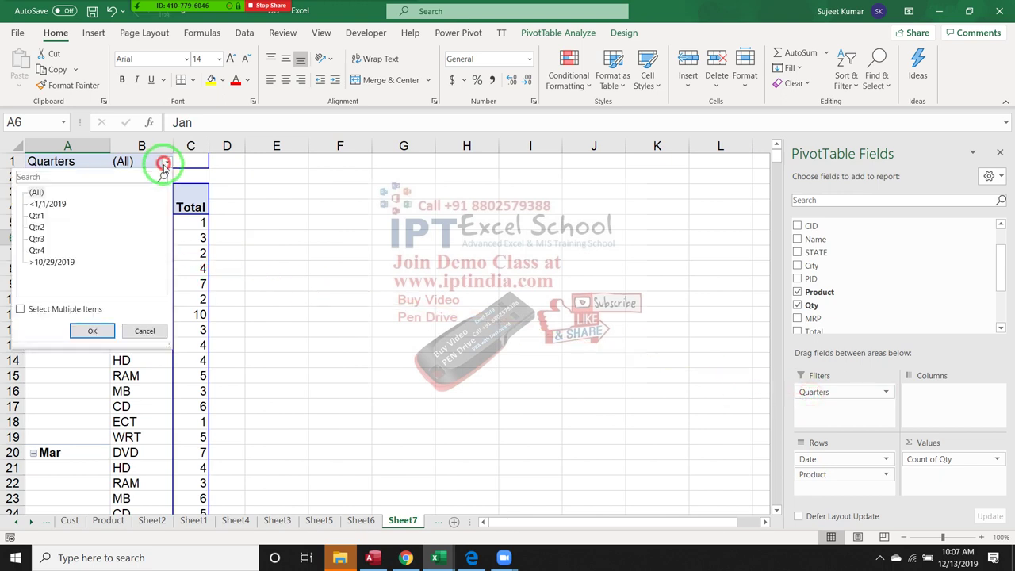
click(37, 216)
click(90, 331)
Step: Change the Quarters filter to Qtr2
drag(97, 333, 191, 335)
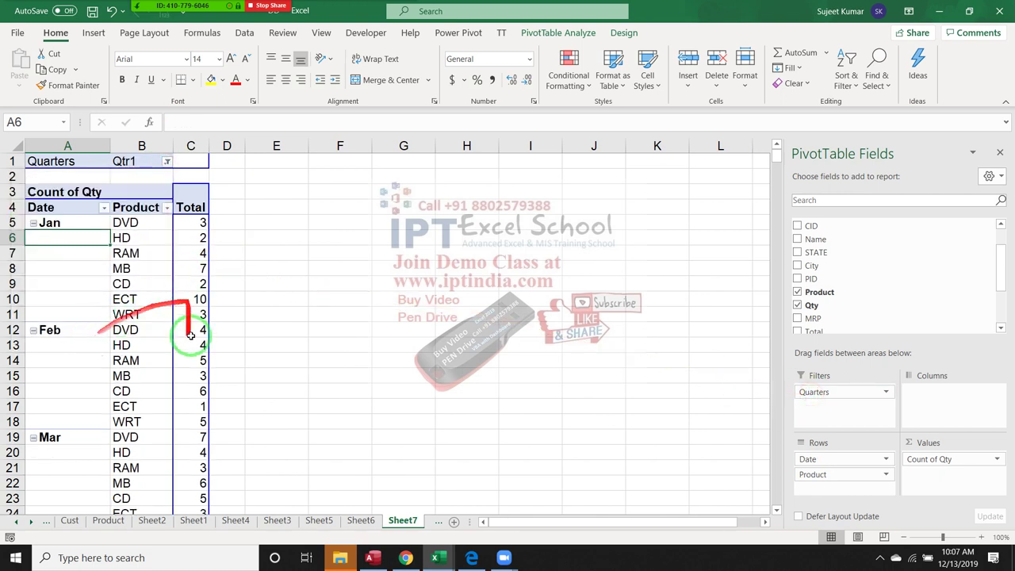
scroll(185, 362, down, 5)
scroll(185, 363, up, 5)
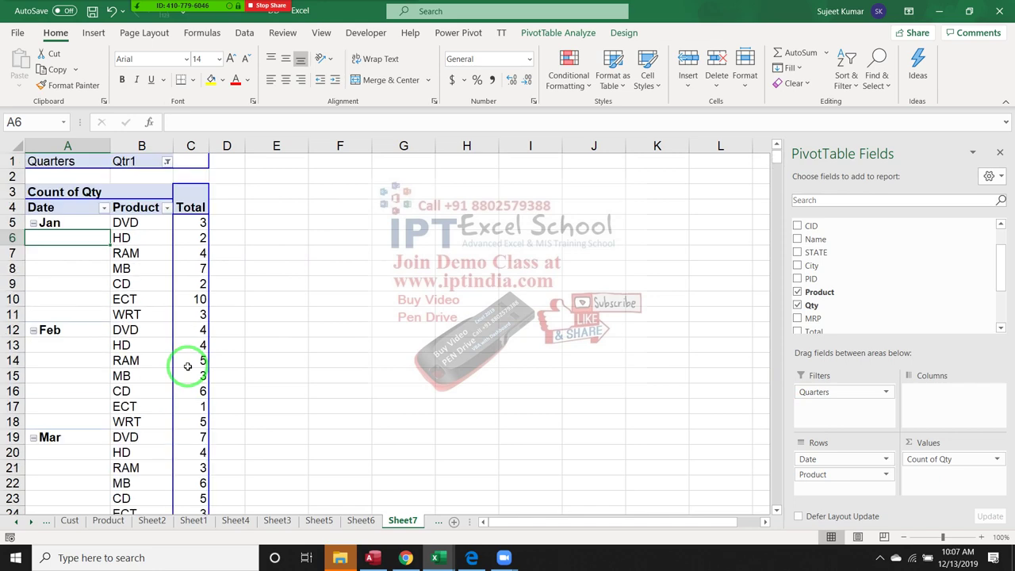
click(166, 161)
click(37, 227)
click(94, 330)
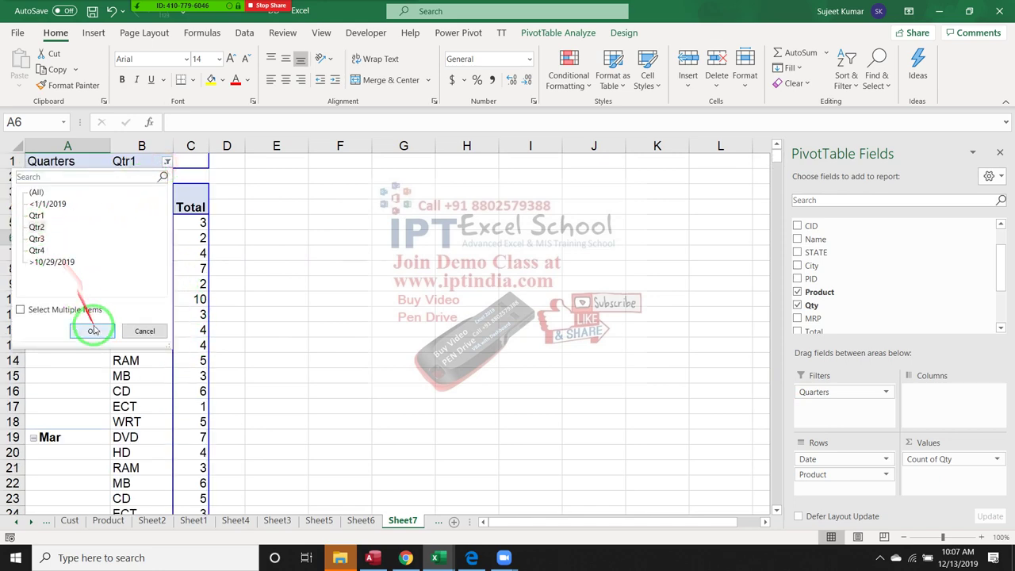
Step: Move Quarters into Rows below Product, then minimize Excel to the desktop with Win+D
scroll(91, 333, down, 1)
scroll(90, 373, up, 1)
drag(106, 383, 240, 434)
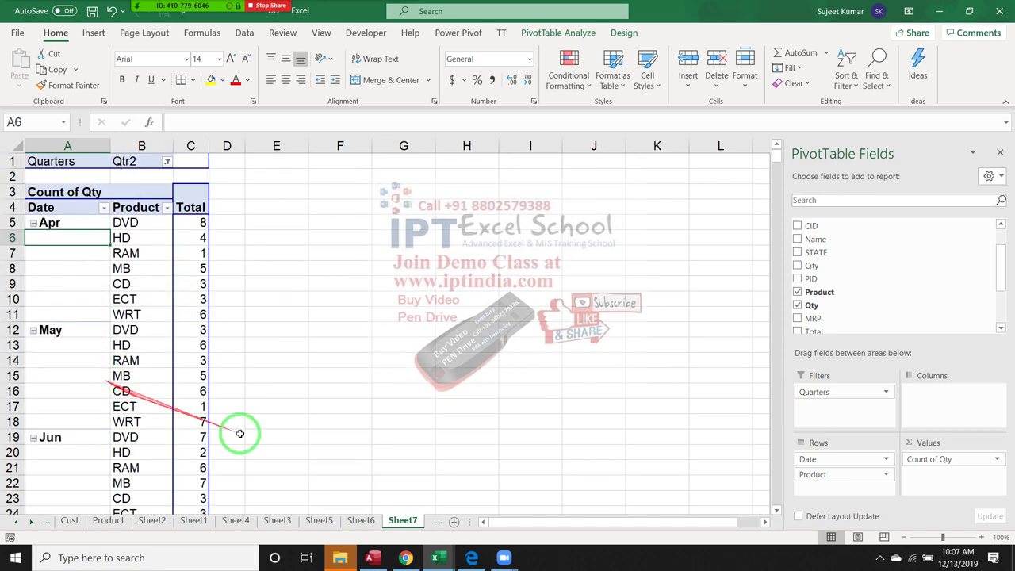
mouse_move(833, 394)
mouse_down()
mouse_move(856, 488)
mouse_move(804, 428)
mouse_up()
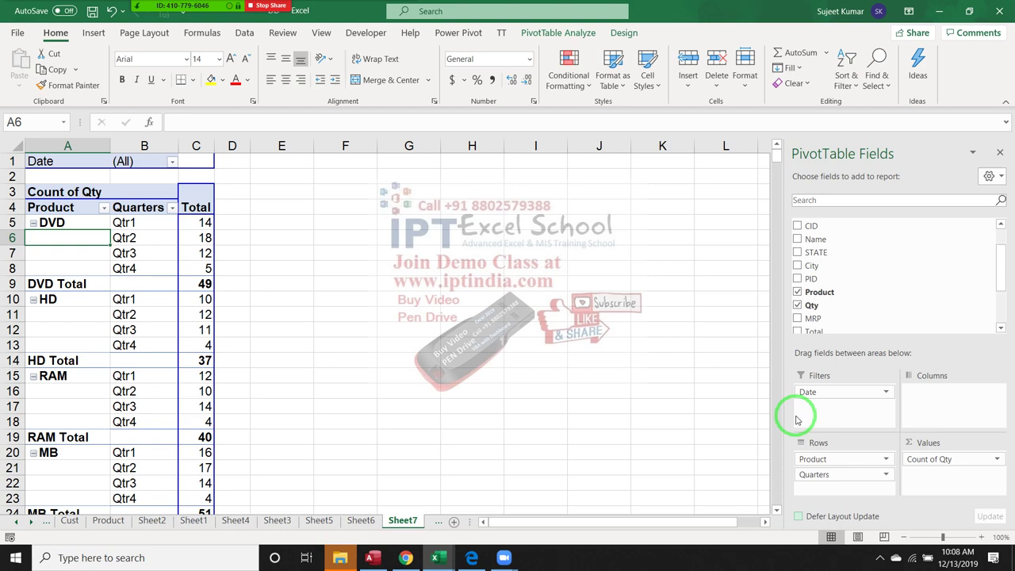
key(super+d)
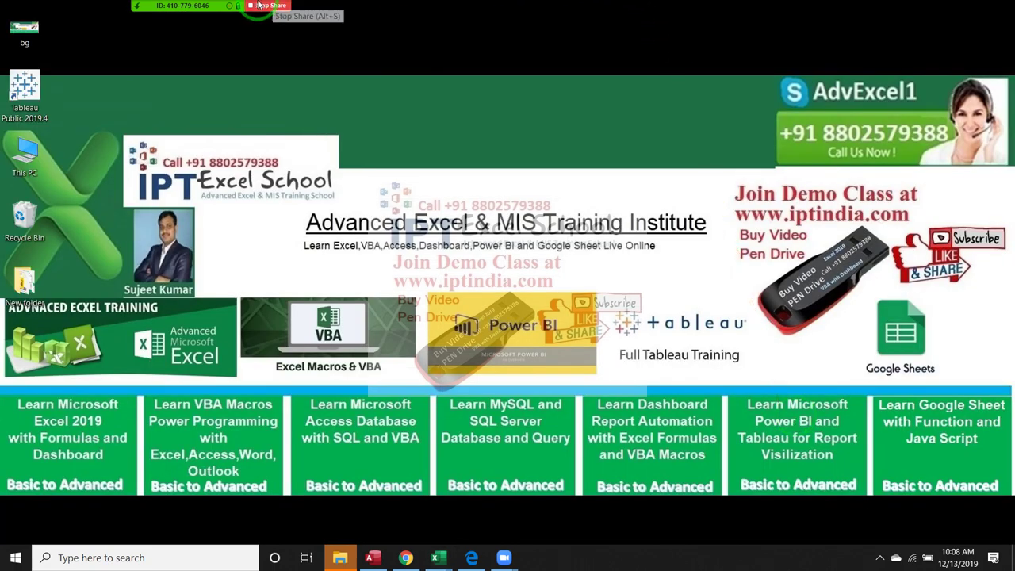